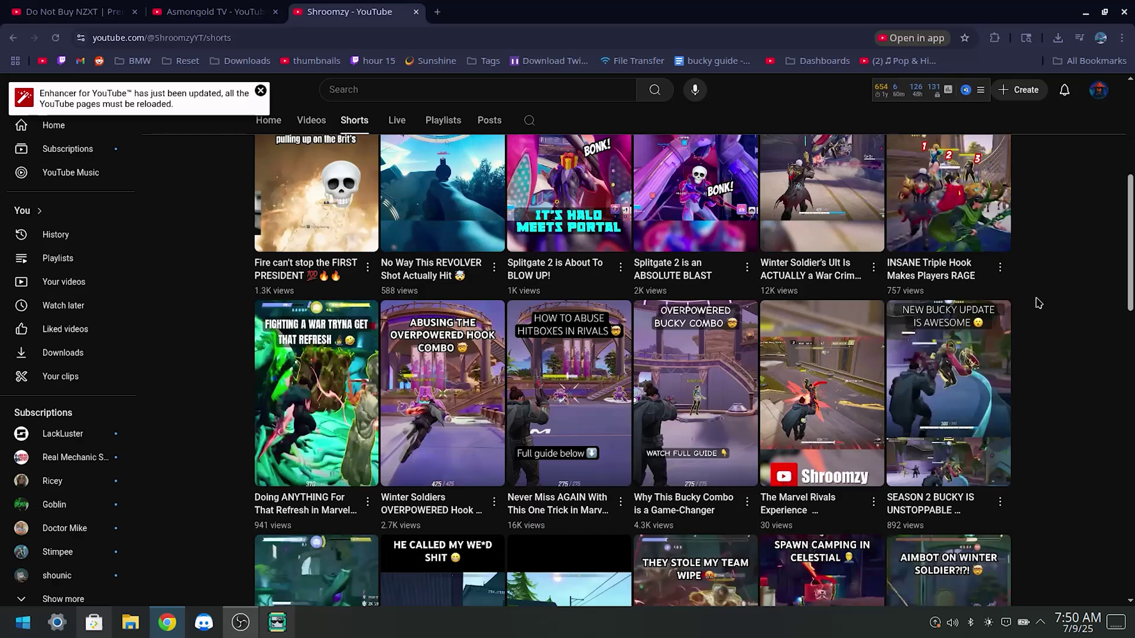
Search the Discover store for 'obs' and install OBS Studio.
scroll(1038, 303, "up", 6)
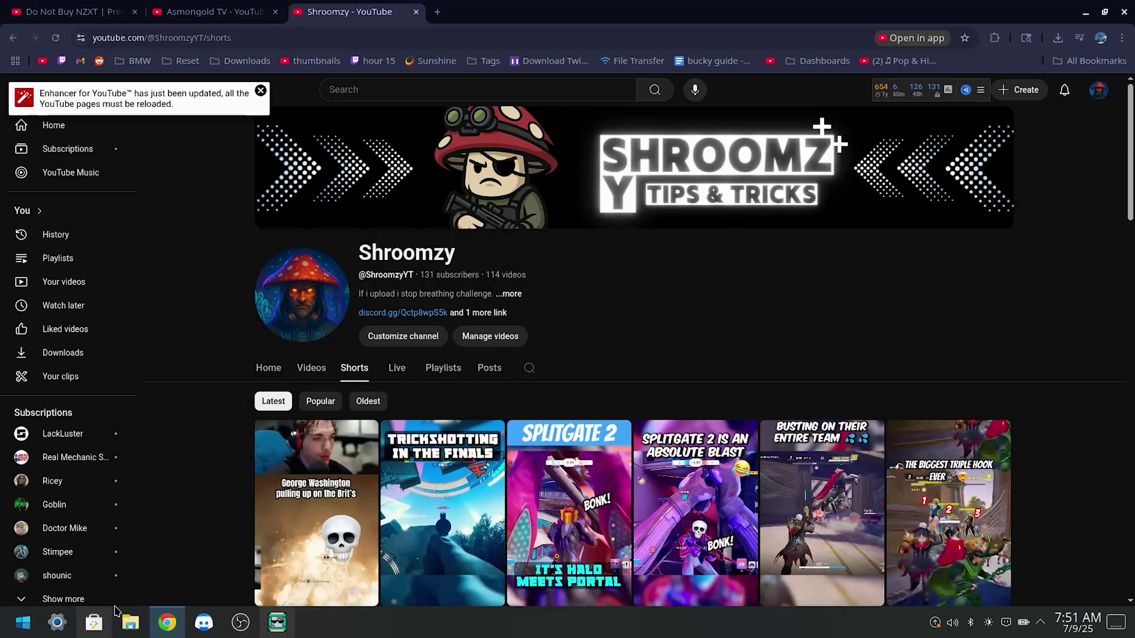
mouse_move(103, 623)
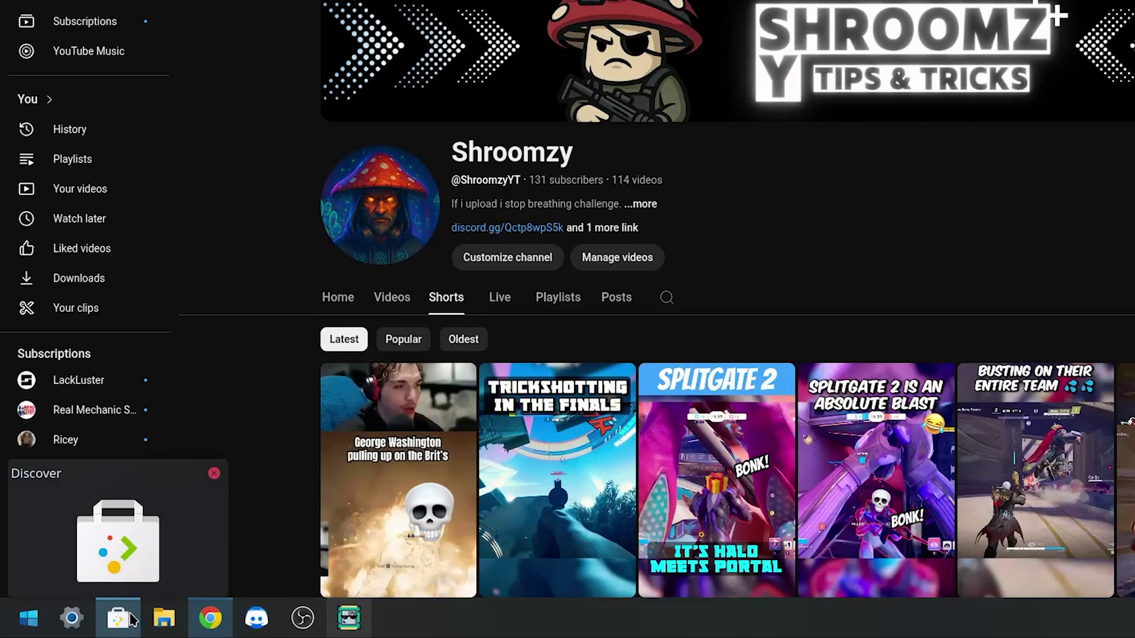
left_click(130, 620)
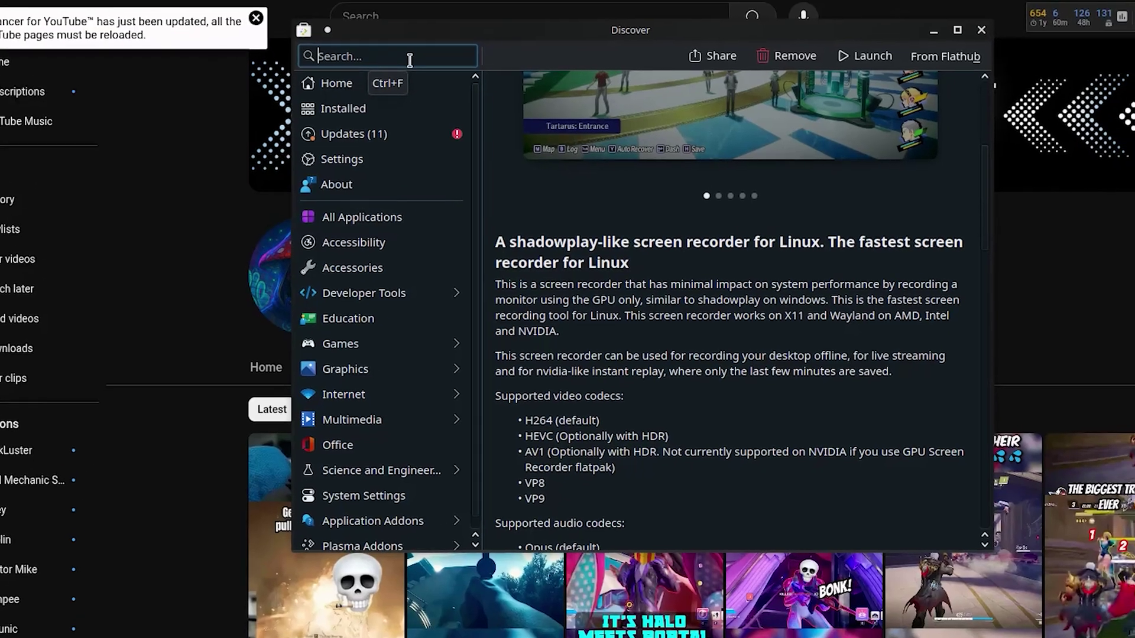
left_click(366, 99)
type("obs")
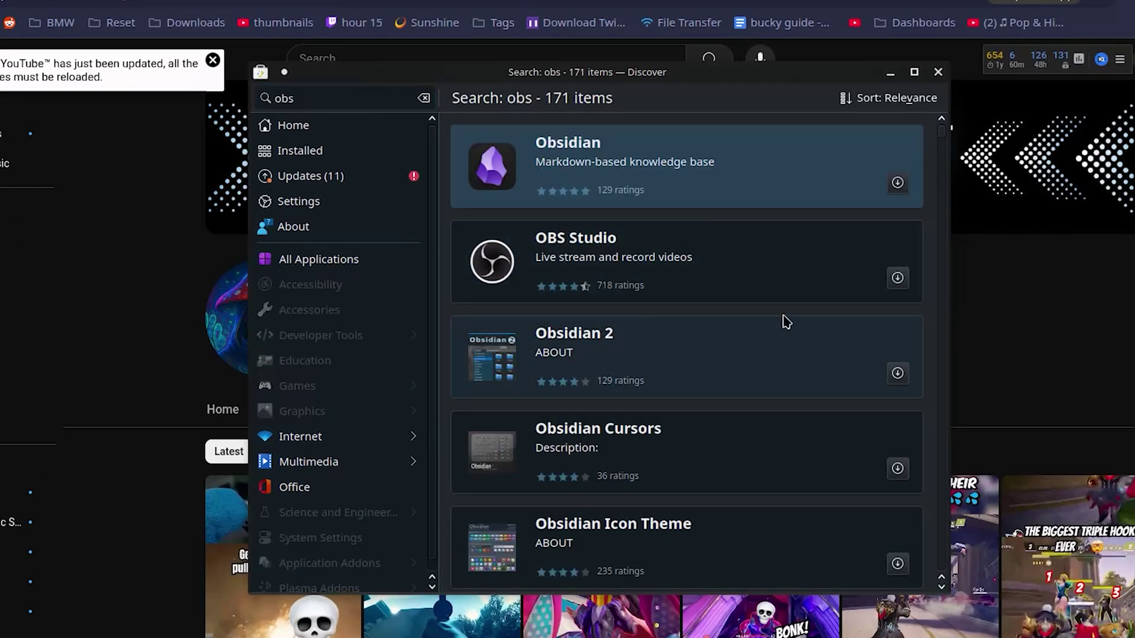
left_click(897, 278)
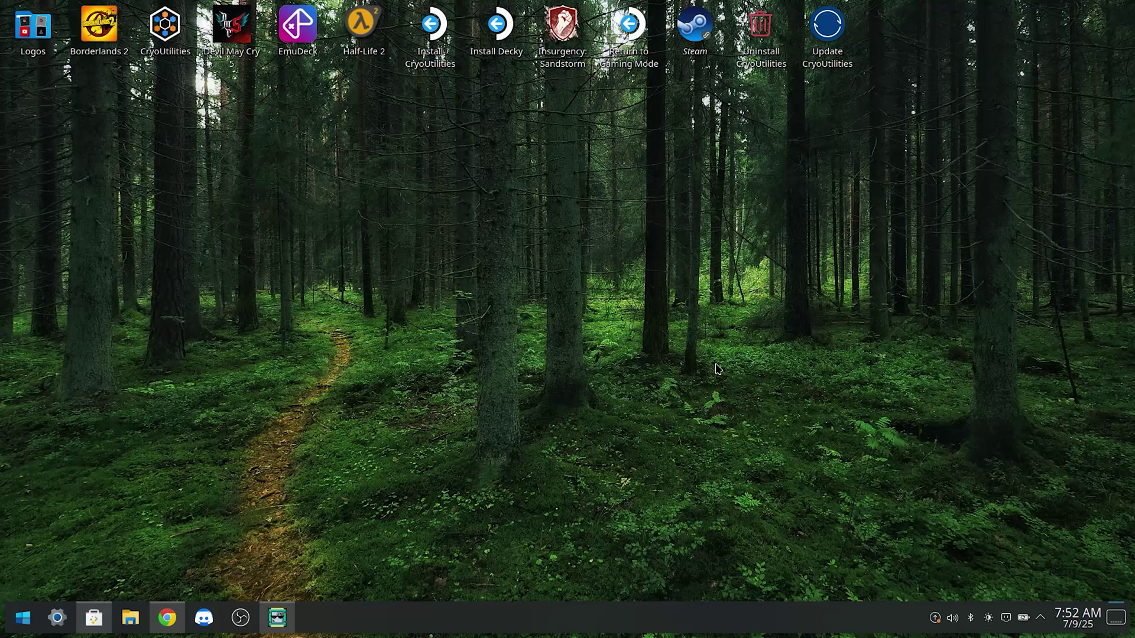
Launch OBS Studio from the app launcher and open its Settings.
key("super")
type("obs")
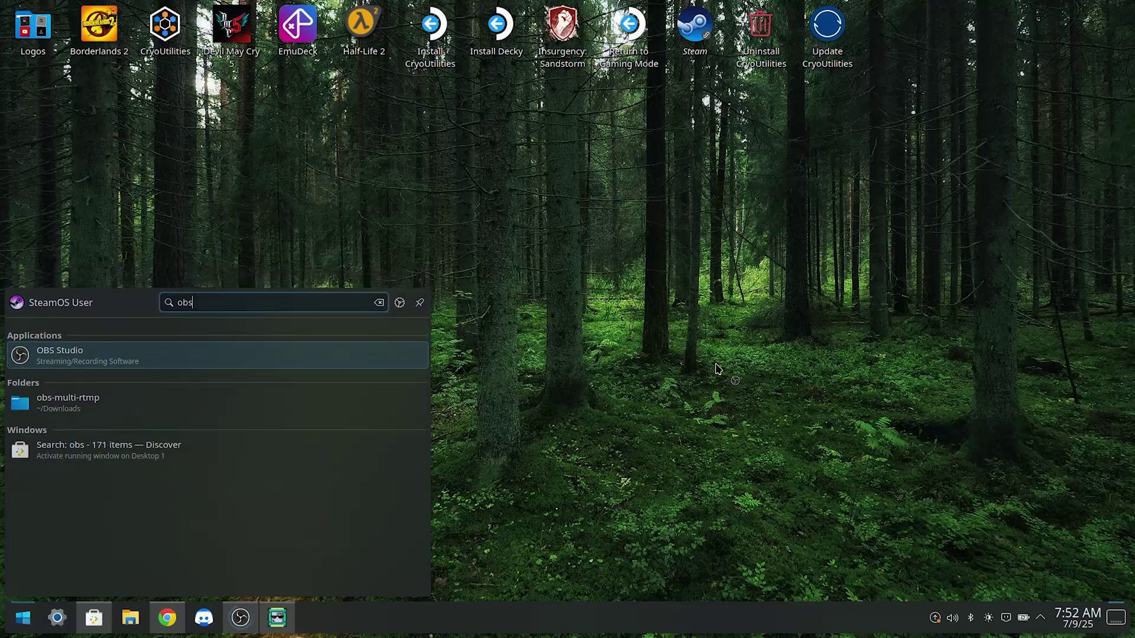
key("Return")
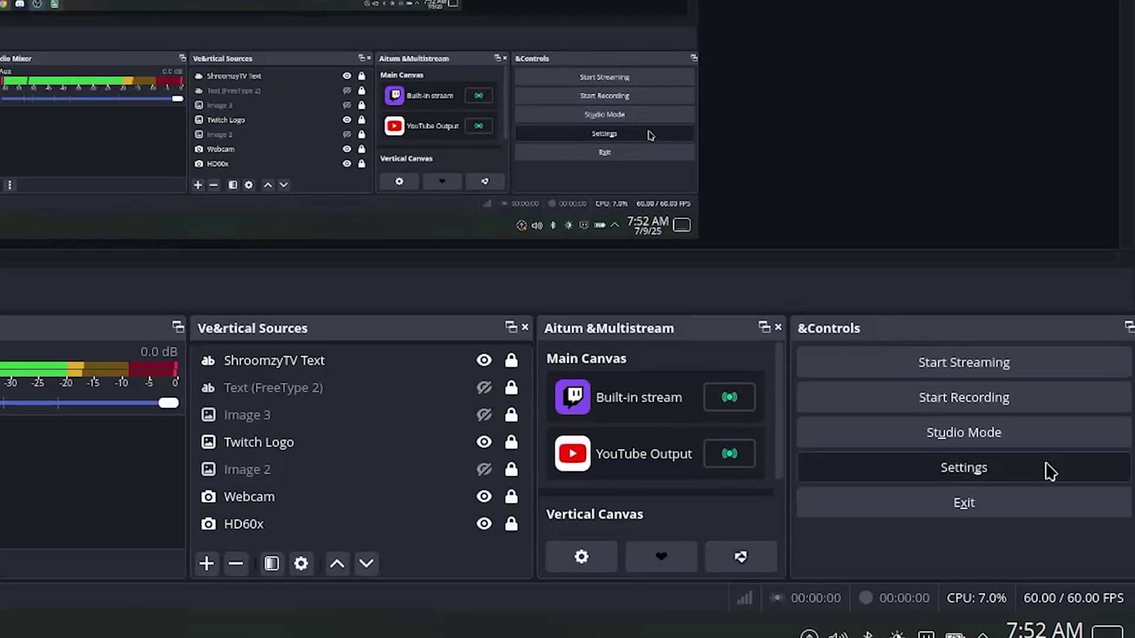
left_click(1049, 471)
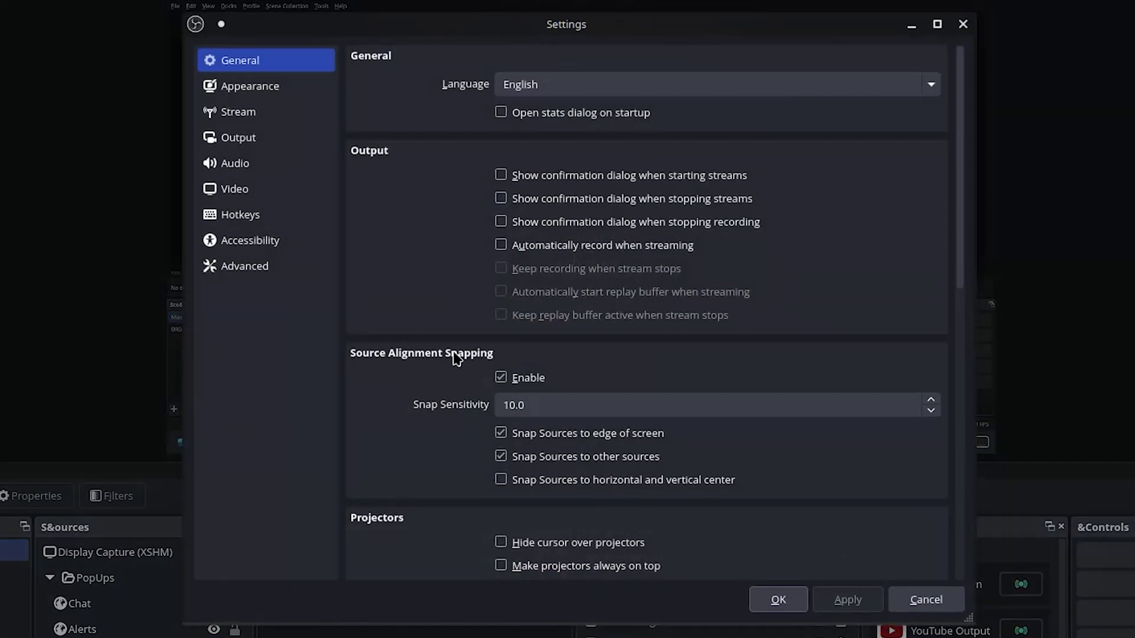
left_click(239, 112)
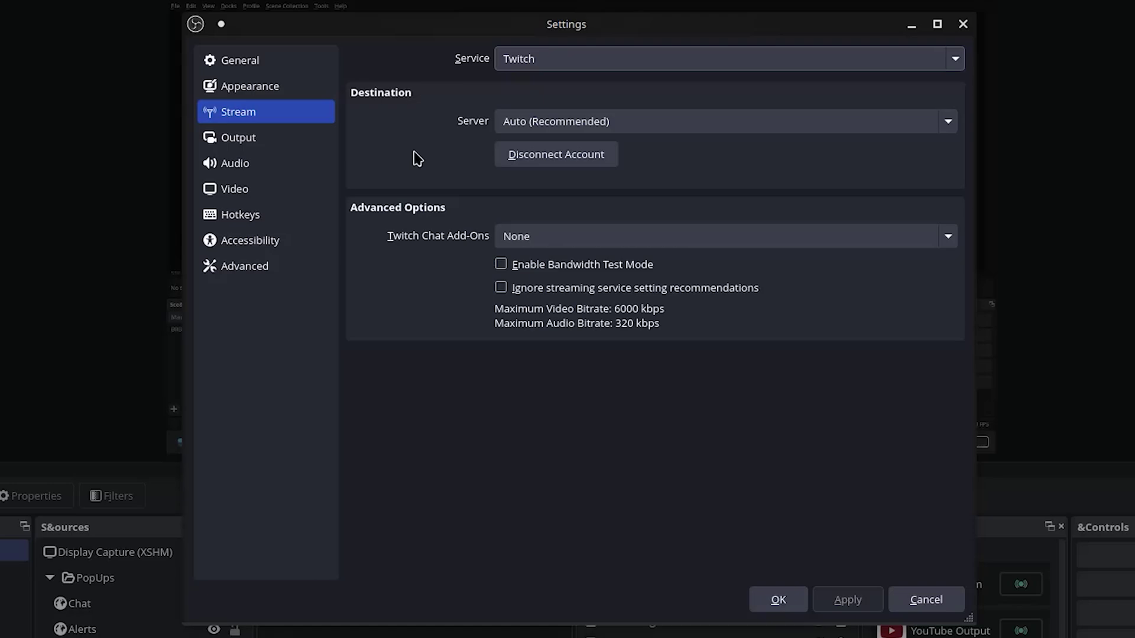
On the Output page, keep Advanced mode, CBR rate control and a 6000 Kbps bitrate.
left_click(238, 137)
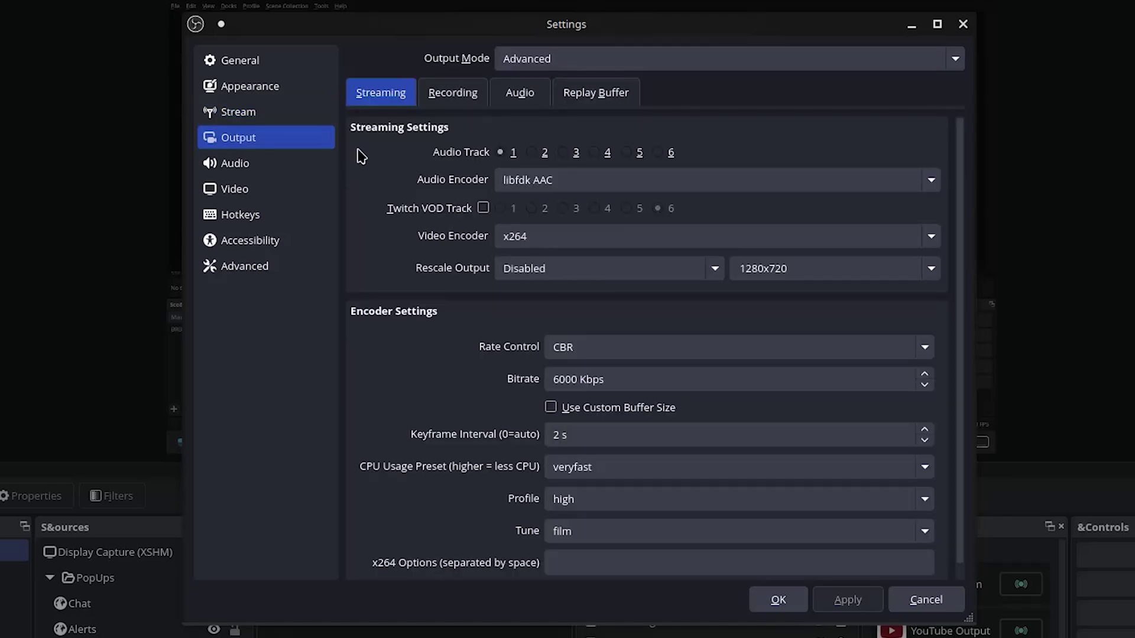
left_click(530, 59)
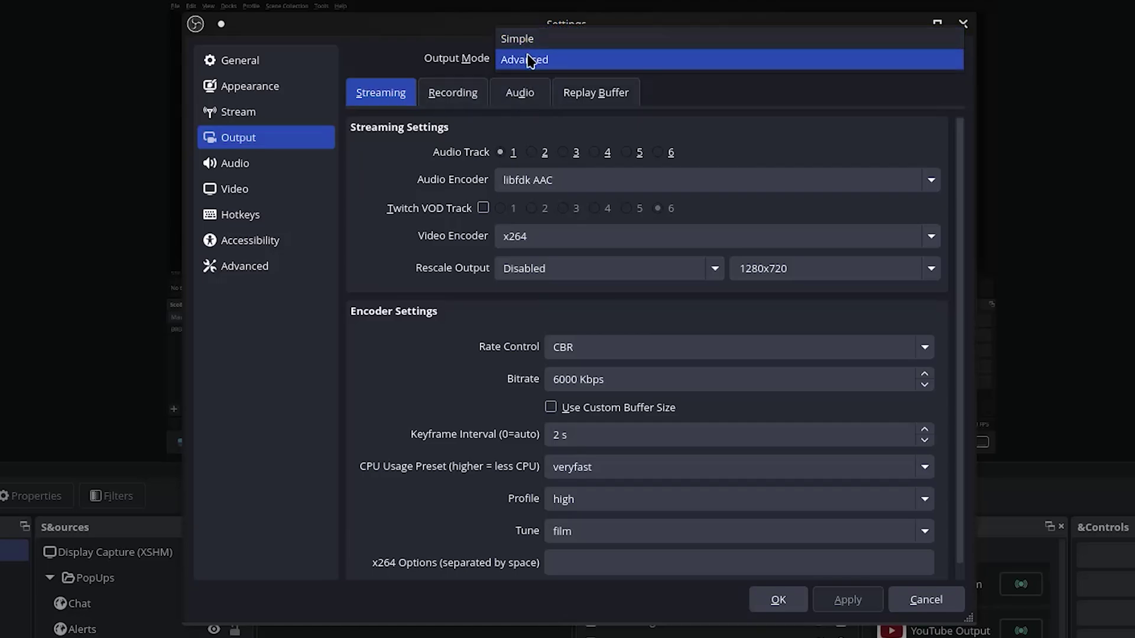
left_click(526, 60)
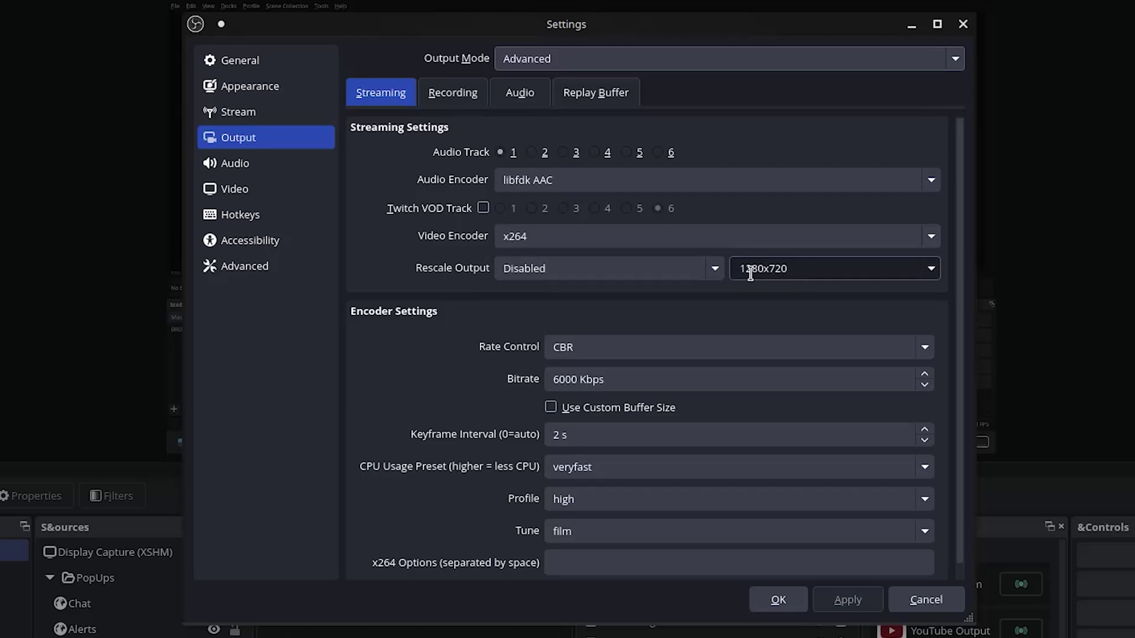
scroll(565, 337, "down", 1)
left_click(599, 335)
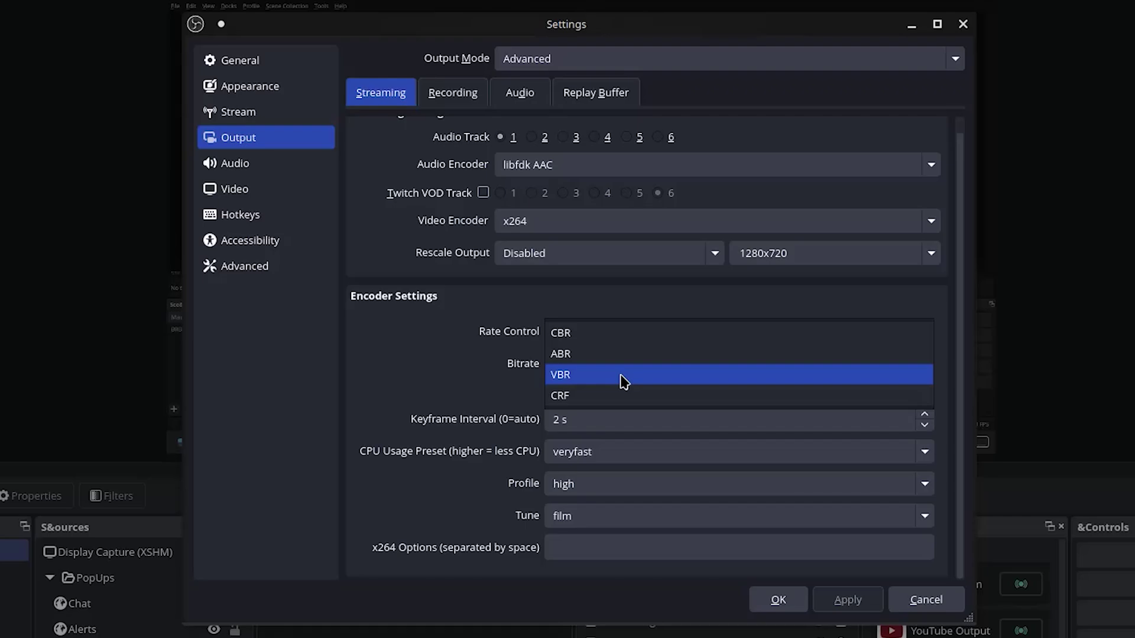
left_click(588, 333)
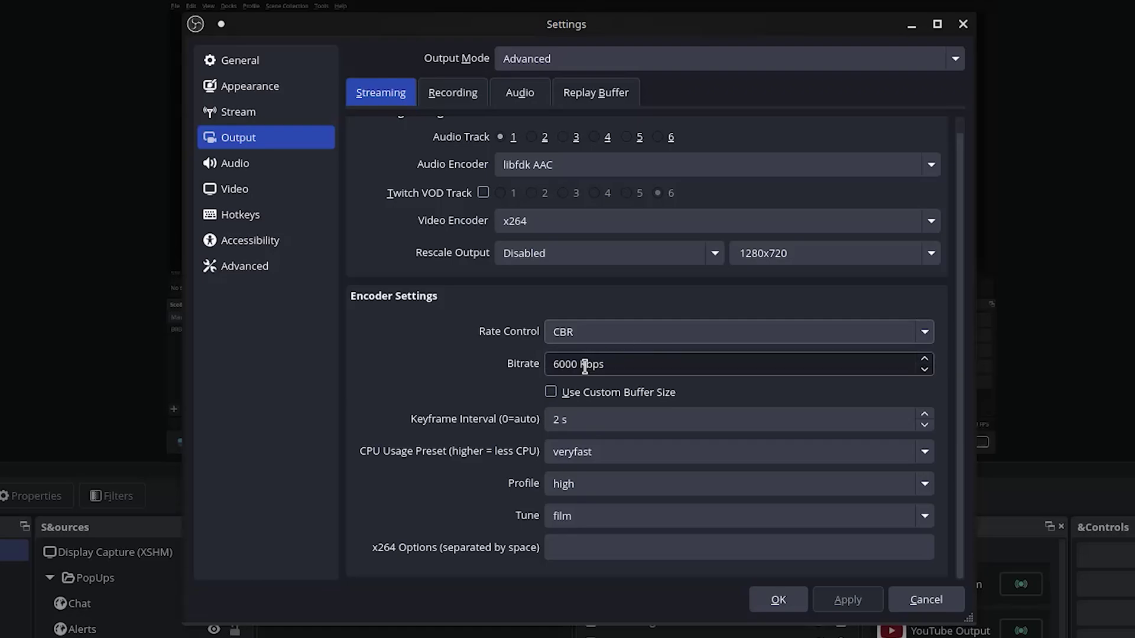
left_click(578, 364)
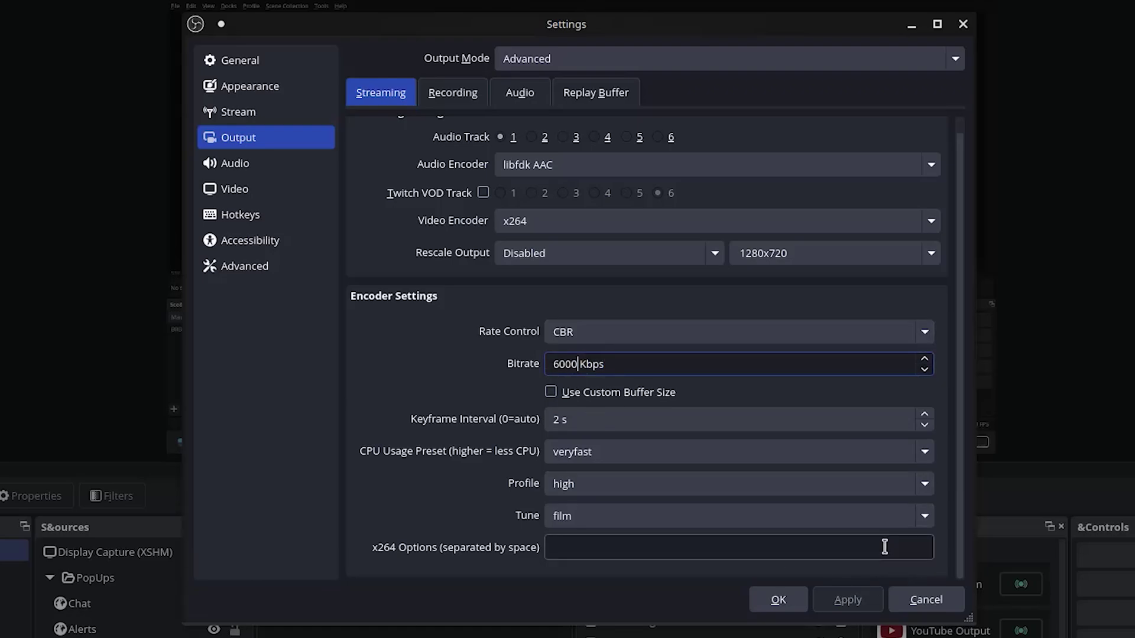
double_click(578, 365)
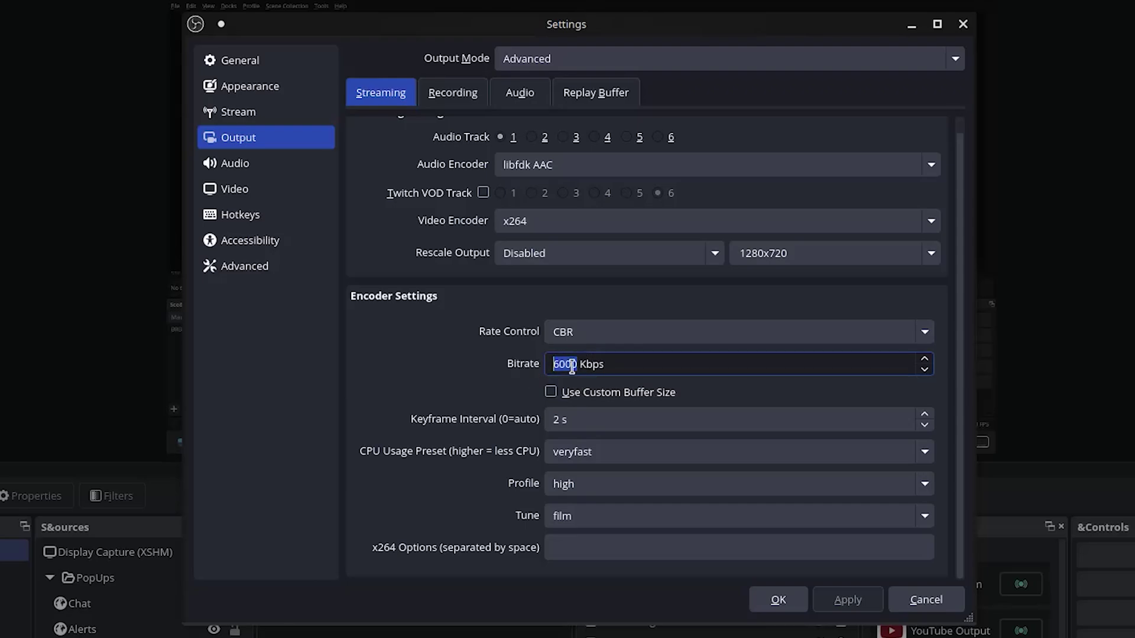
left_click(576, 365)
double_click(576, 365)
left_click(574, 367)
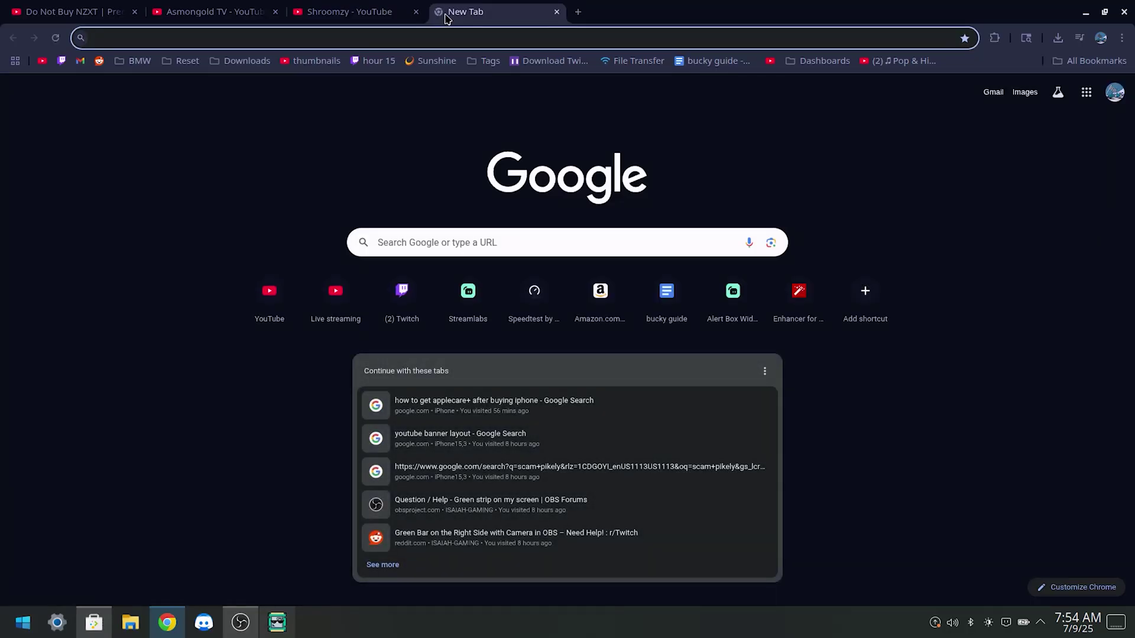
Go to speedtest.net from a new Chrome tab by typing 'spee'.
type("spee")
key("Return")
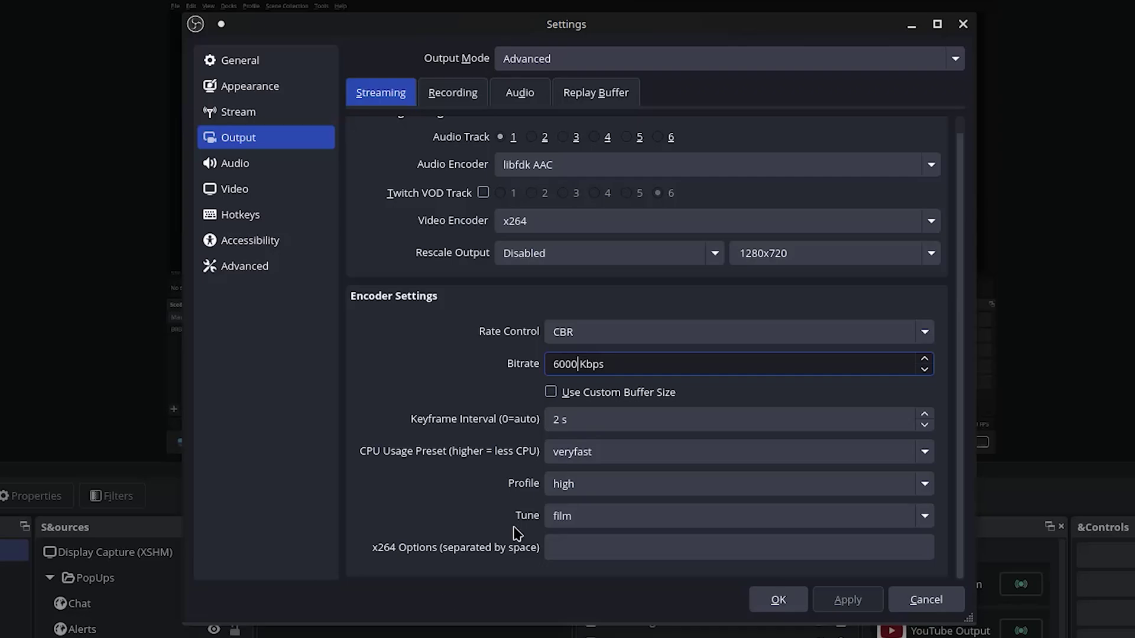
left_click(578, 397)
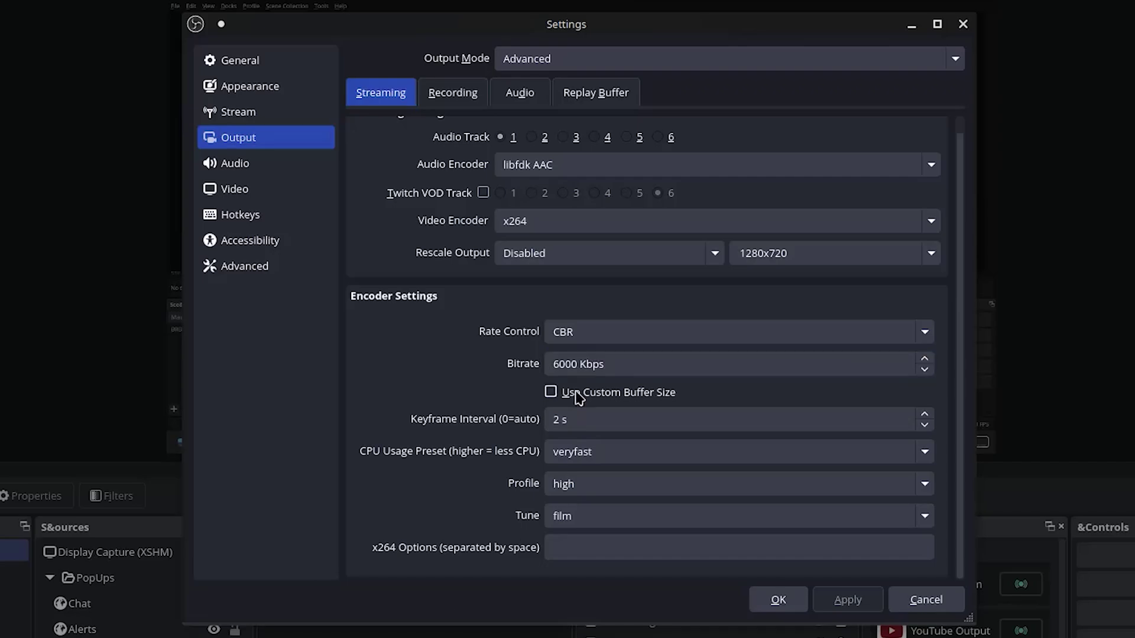
left_click(565, 419)
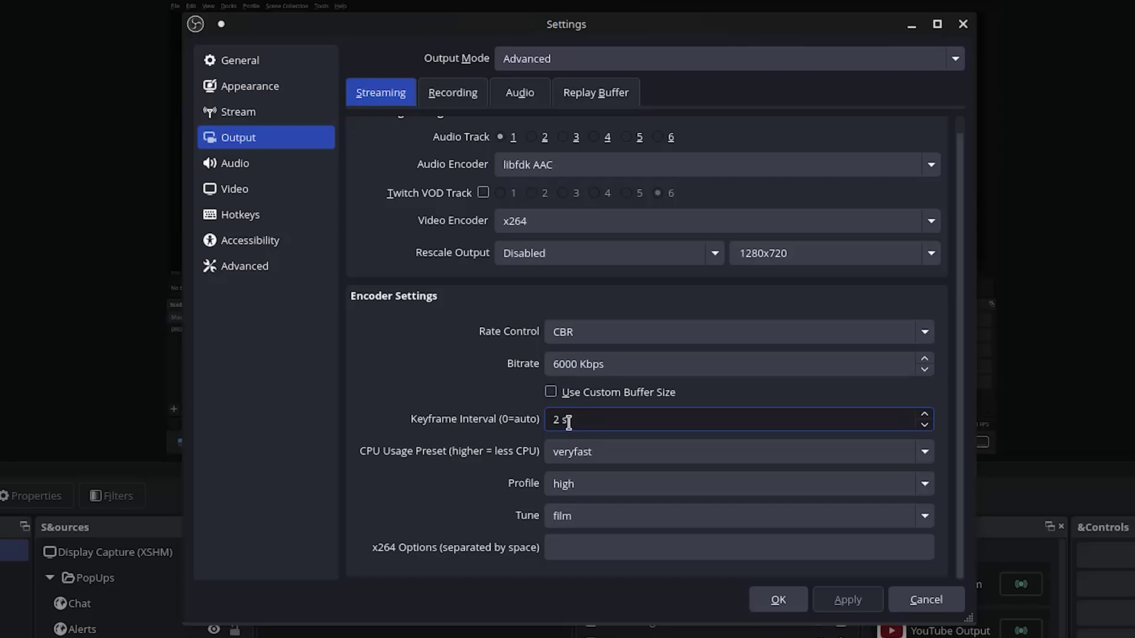
Confirm the encoder uses the veryfast CPU preset, high profile and film tune.
left_click(614, 453)
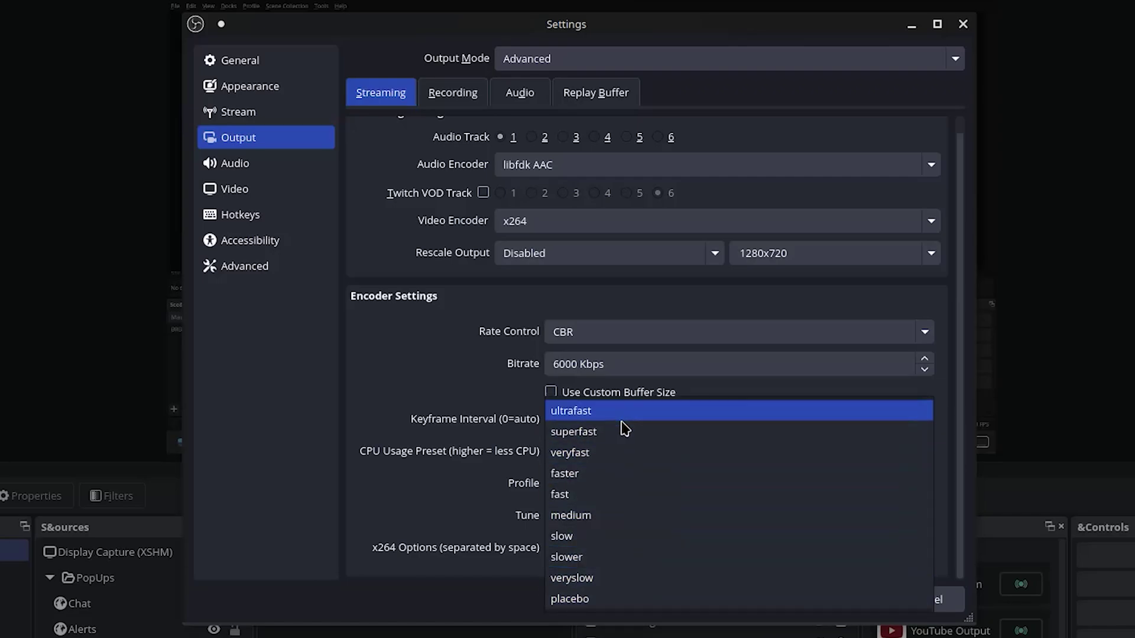
left_click(615, 452)
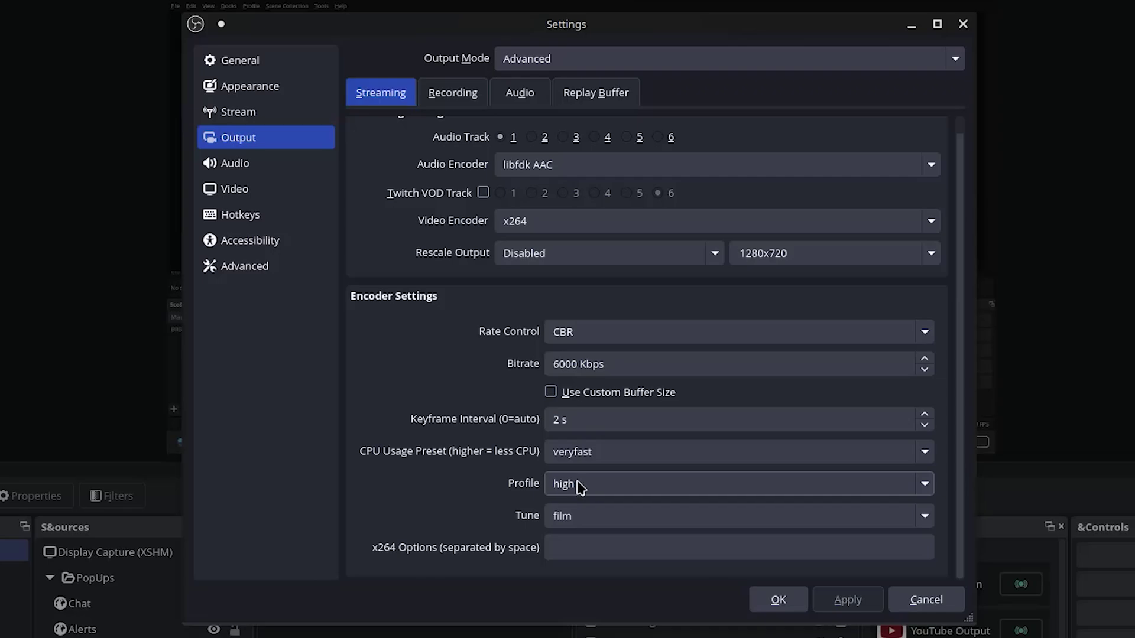
left_click(578, 485)
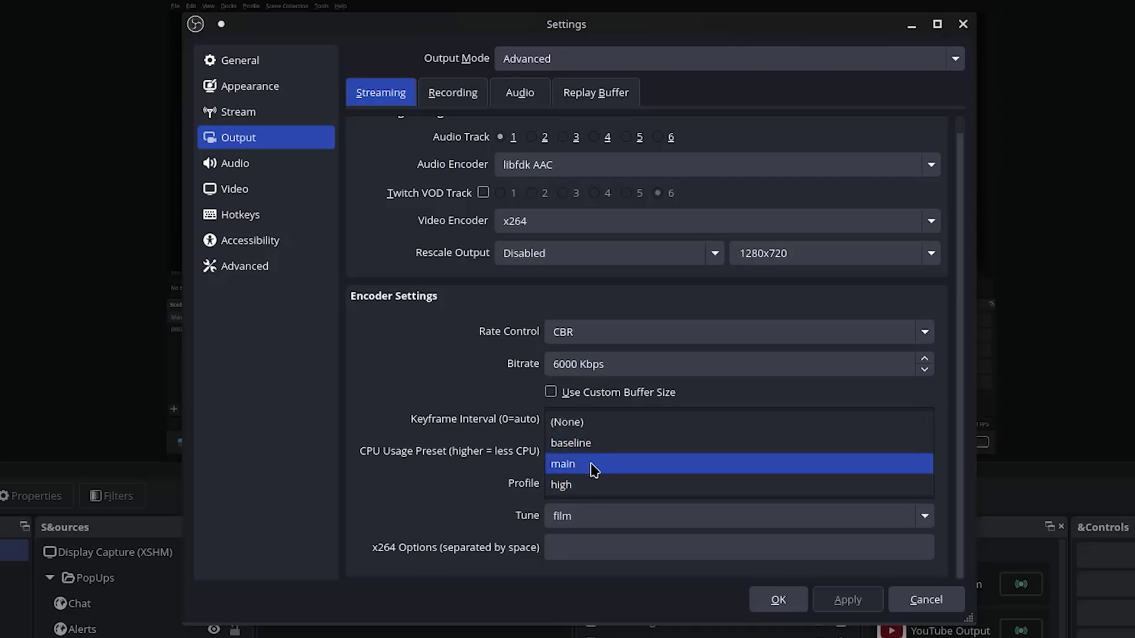
left_click(532, 488)
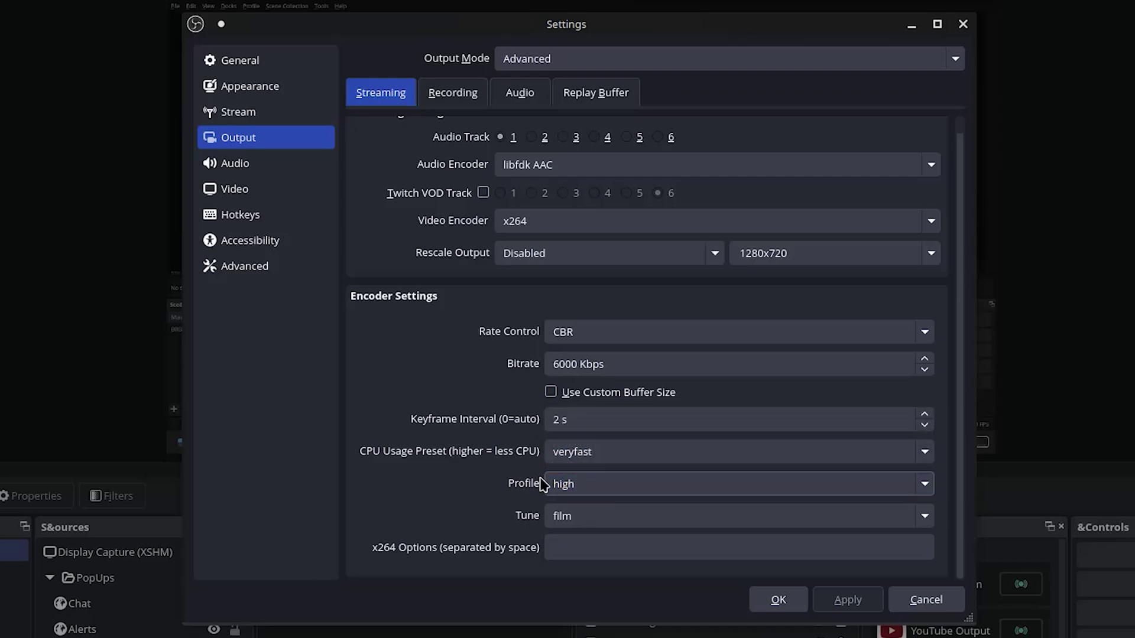
left_click(578, 515)
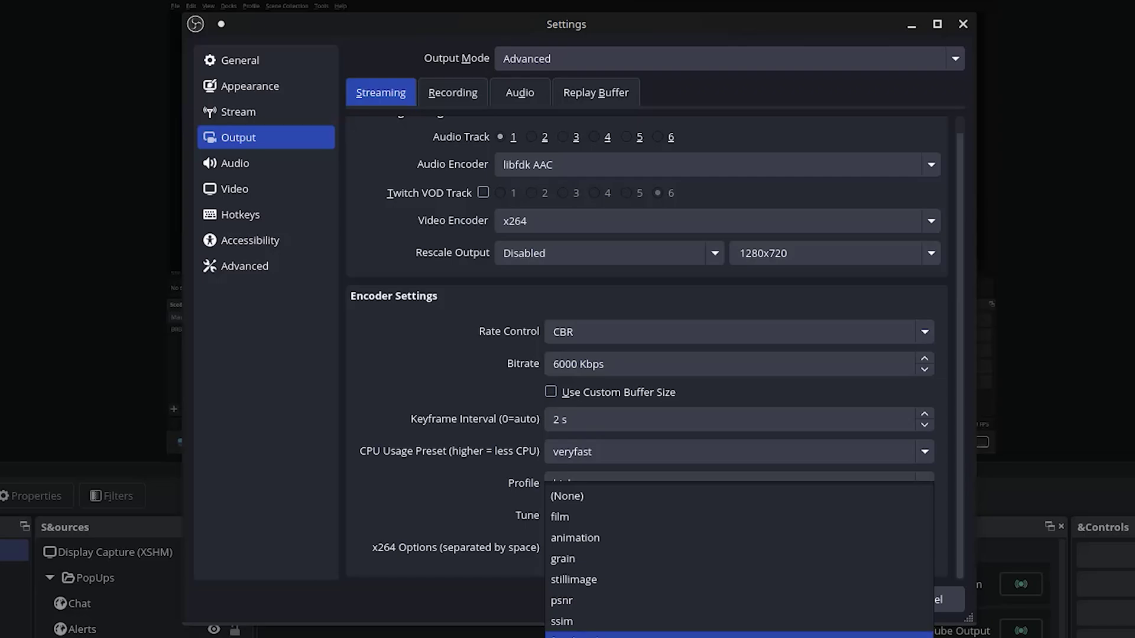
left_click(489, 532)
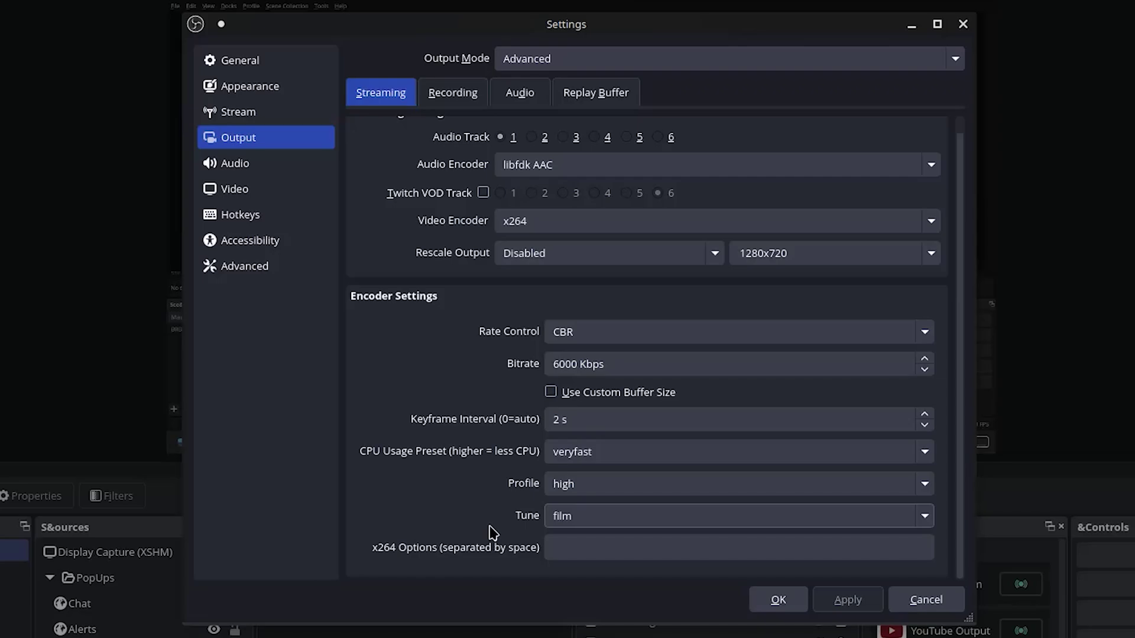
left_click(235, 163)
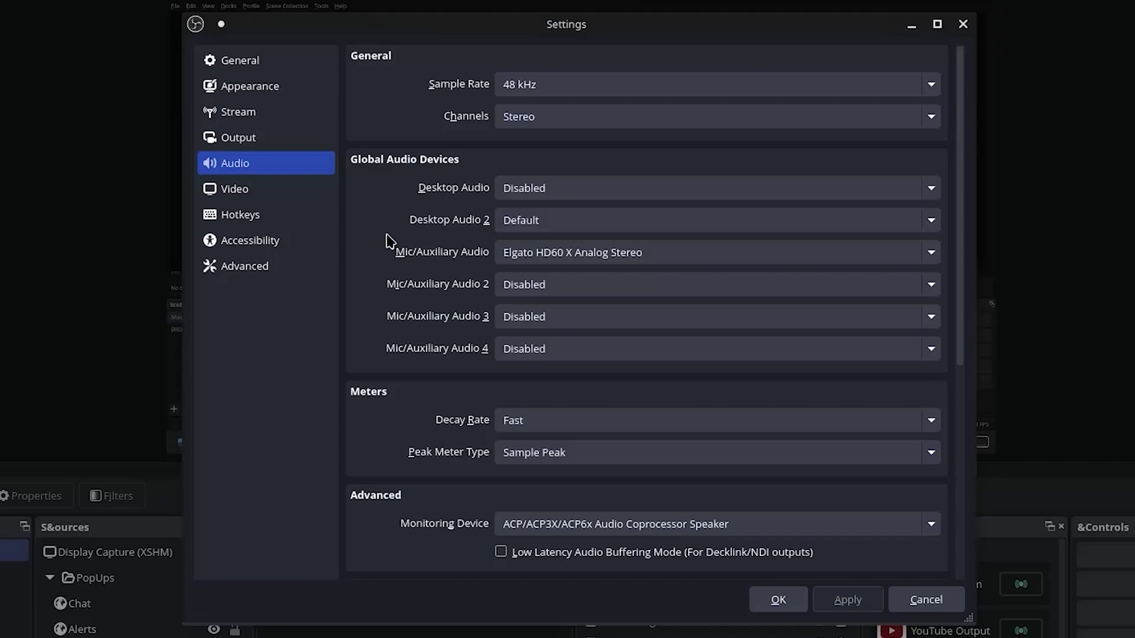
Leave desktop audio disabled and set Mic/Auxiliary Audio to Elgato HD60 X Analog Stereo.
left_click(525, 190)
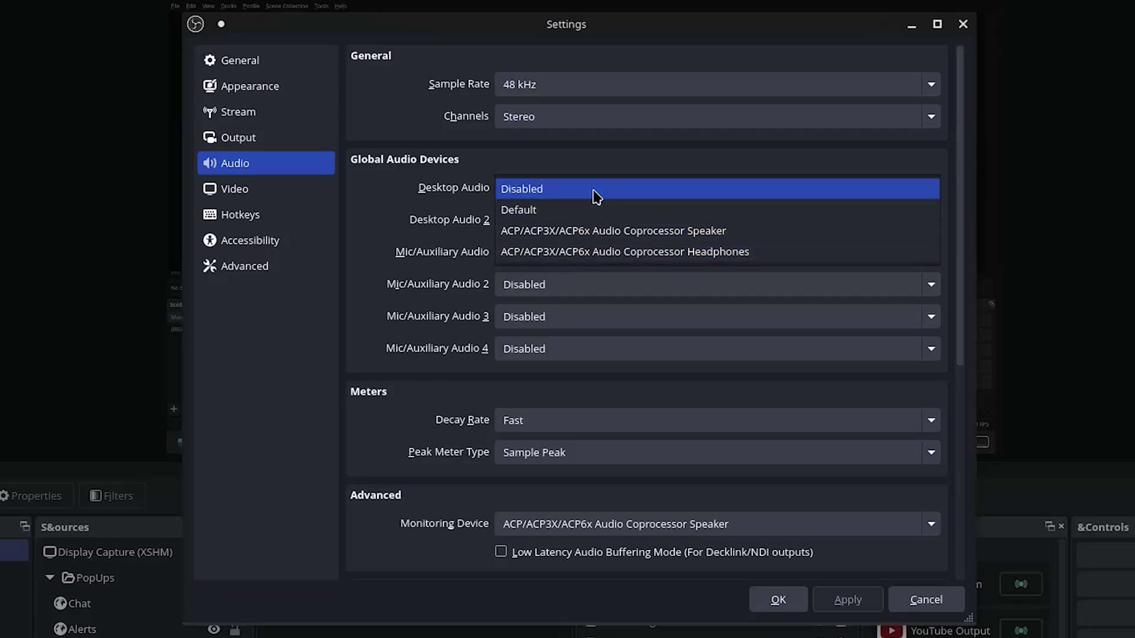
left_click(519, 264)
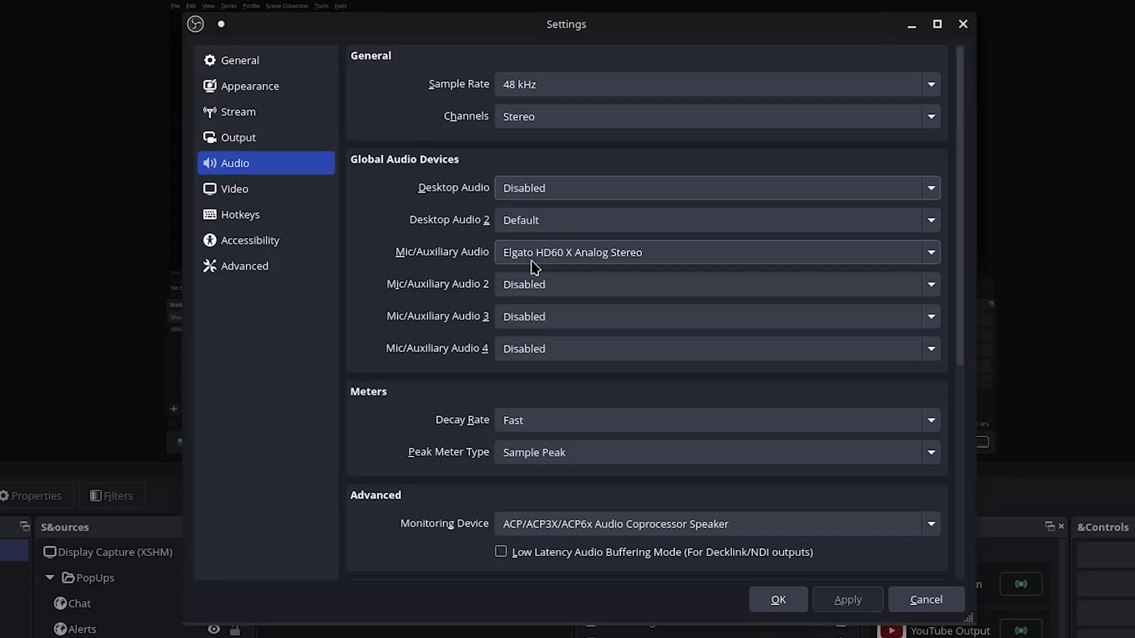
left_click(532, 262)
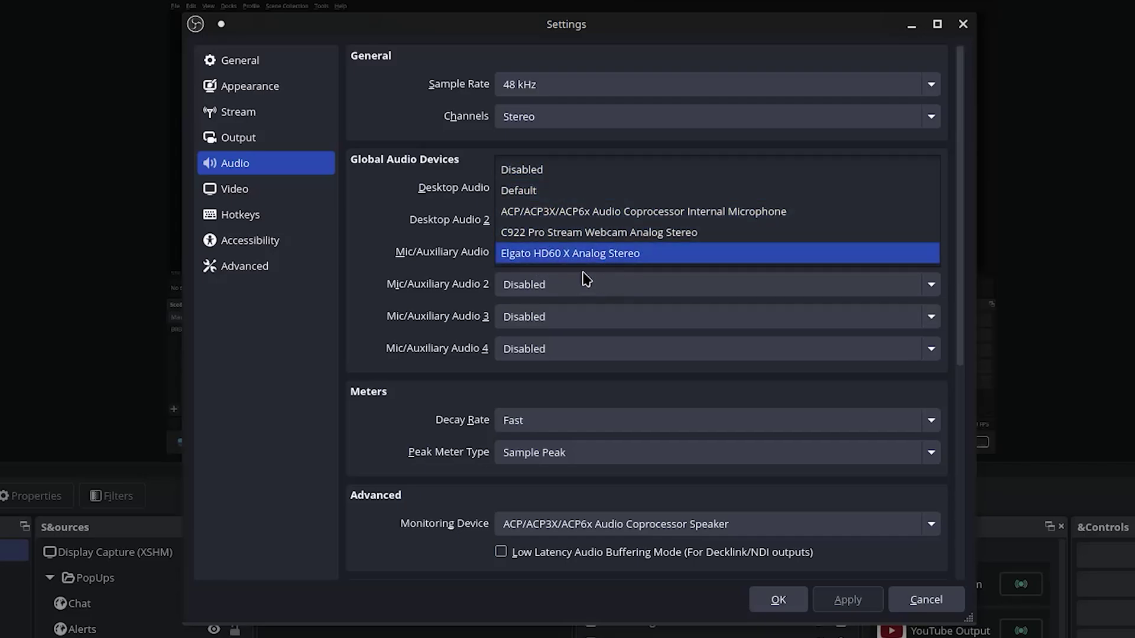
left_click(631, 260)
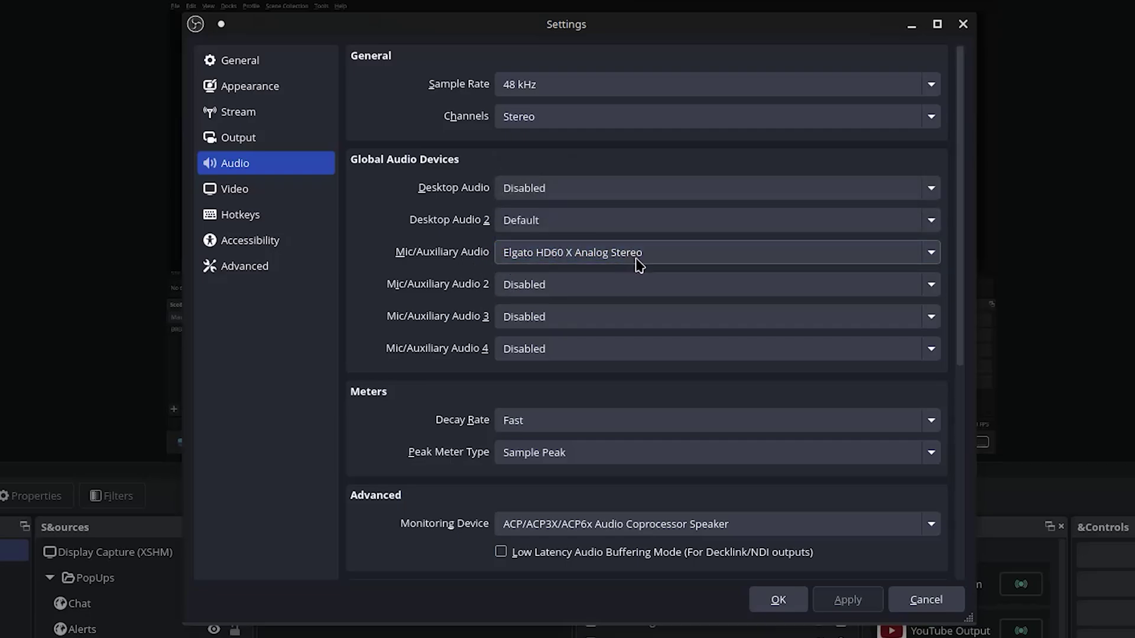
left_click(288, 192)
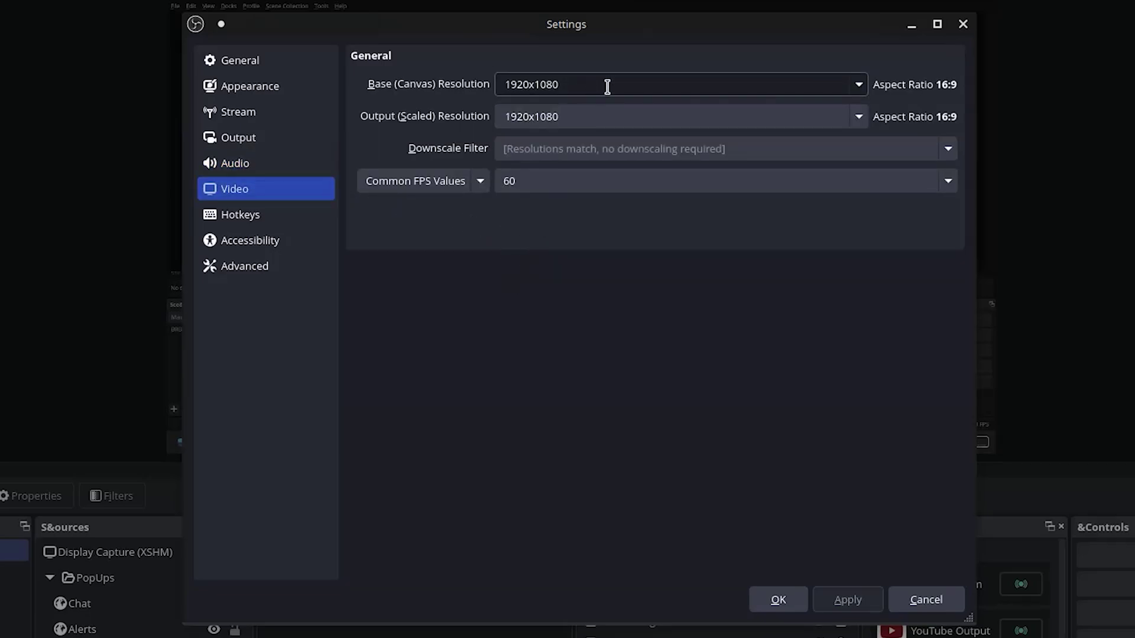
left_click(860, 87)
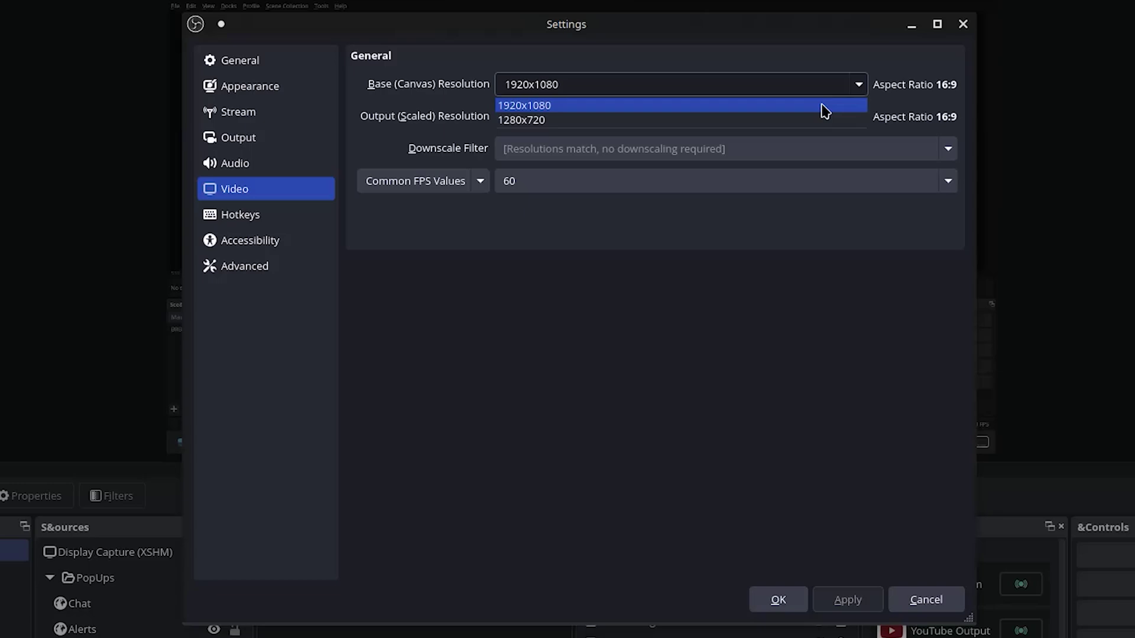
left_click(448, 104)
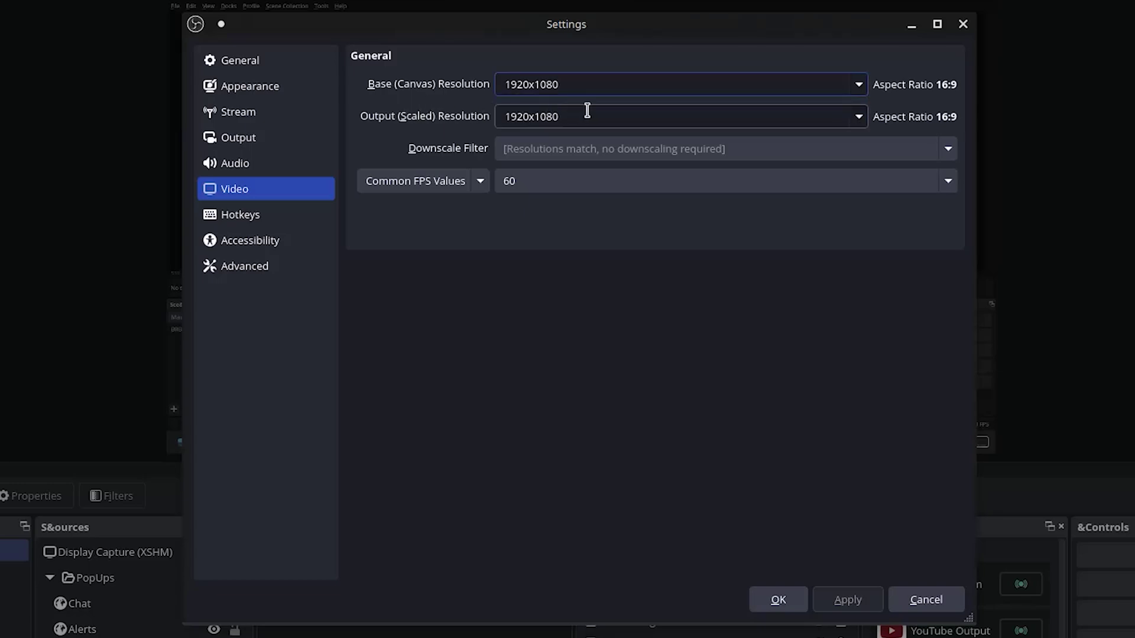
left_click(864, 117)
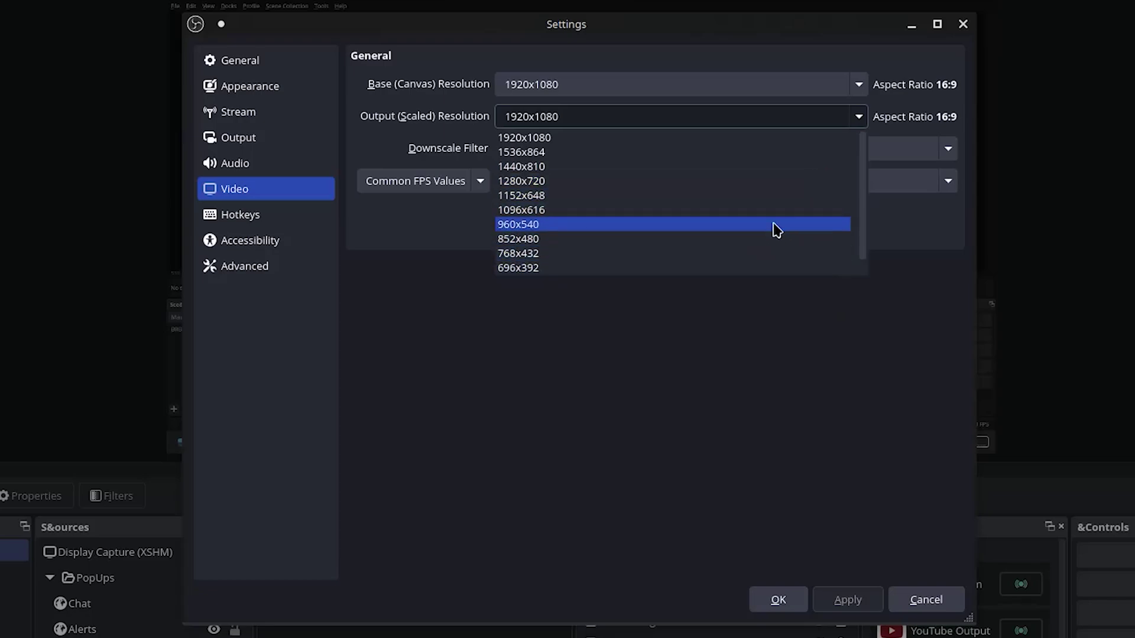
left_click(455, 142)
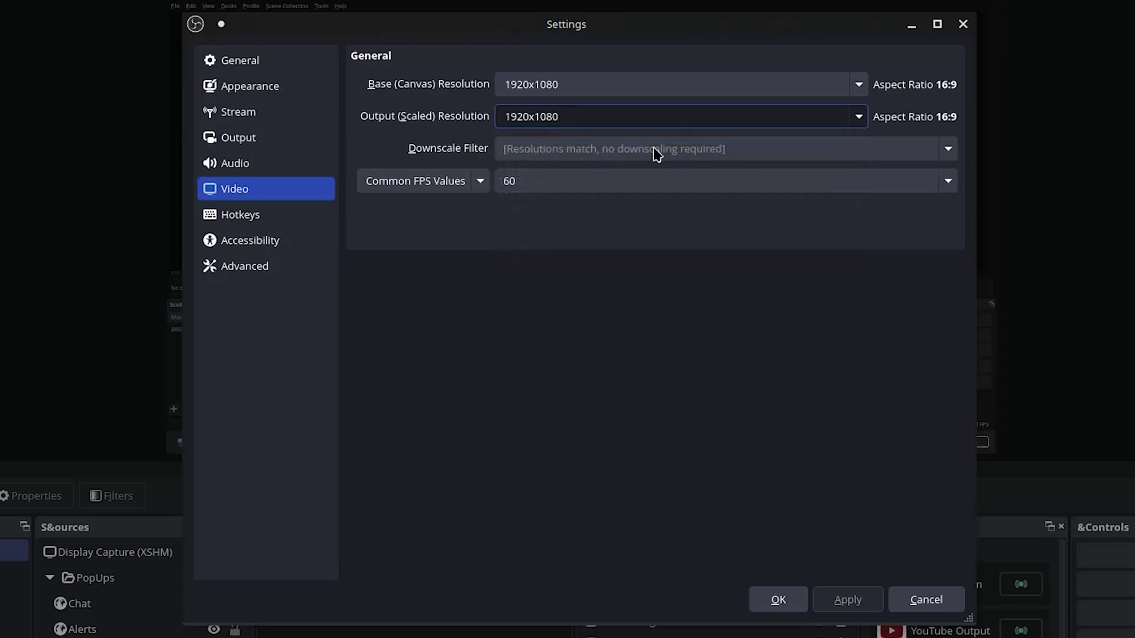
left_click(949, 182)
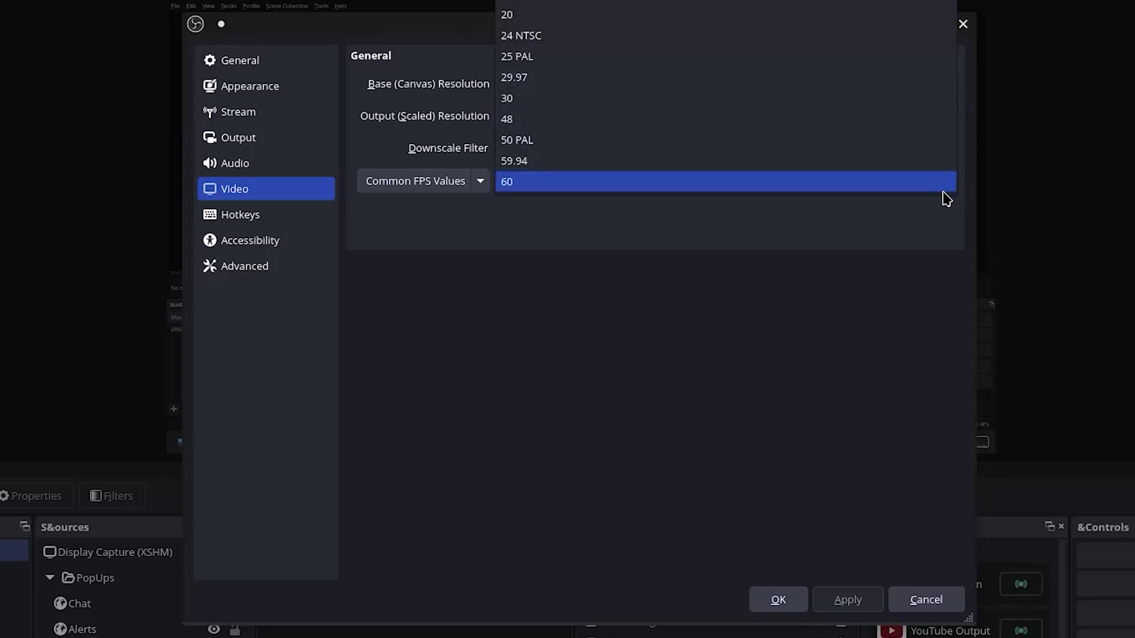
left_click(534, 184)
left_click(947, 185)
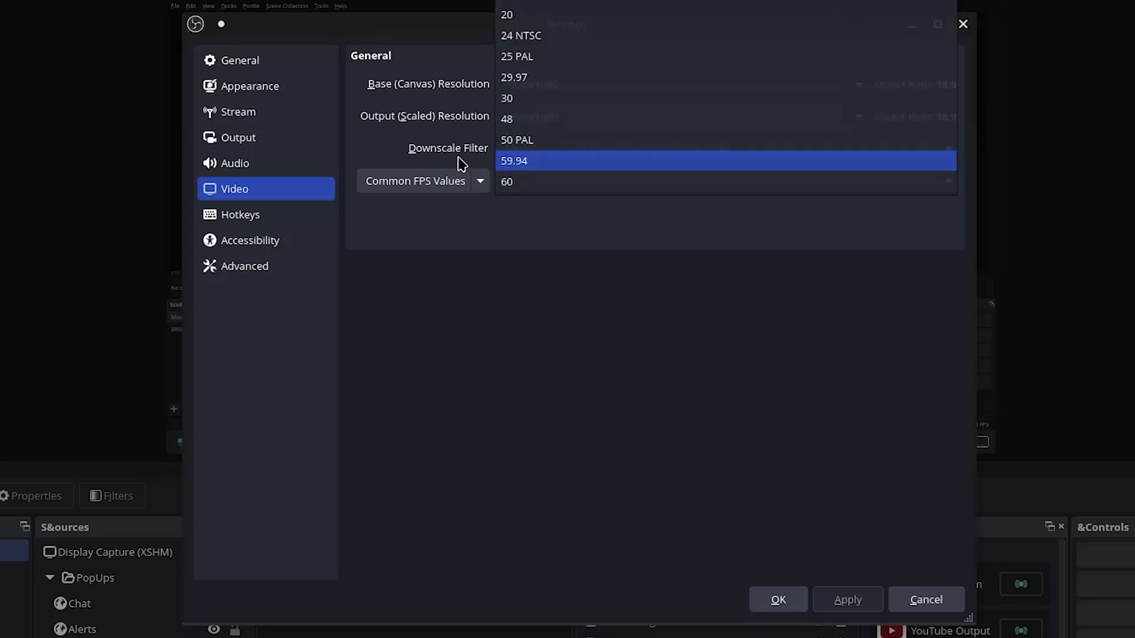
scroll(555, 104, "up", 1)
Close the OBS settings at 60 FPS and open the Aitum Multistream page in Chrome.
left_click(578, 204)
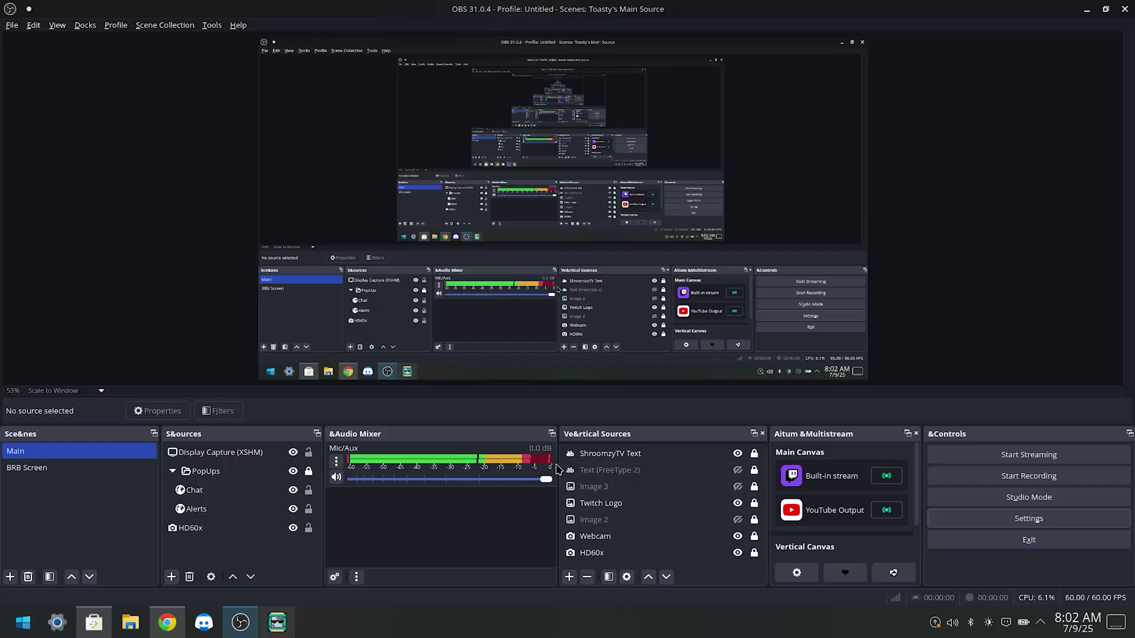
right_click(204, 622)
left_click(392, 635)
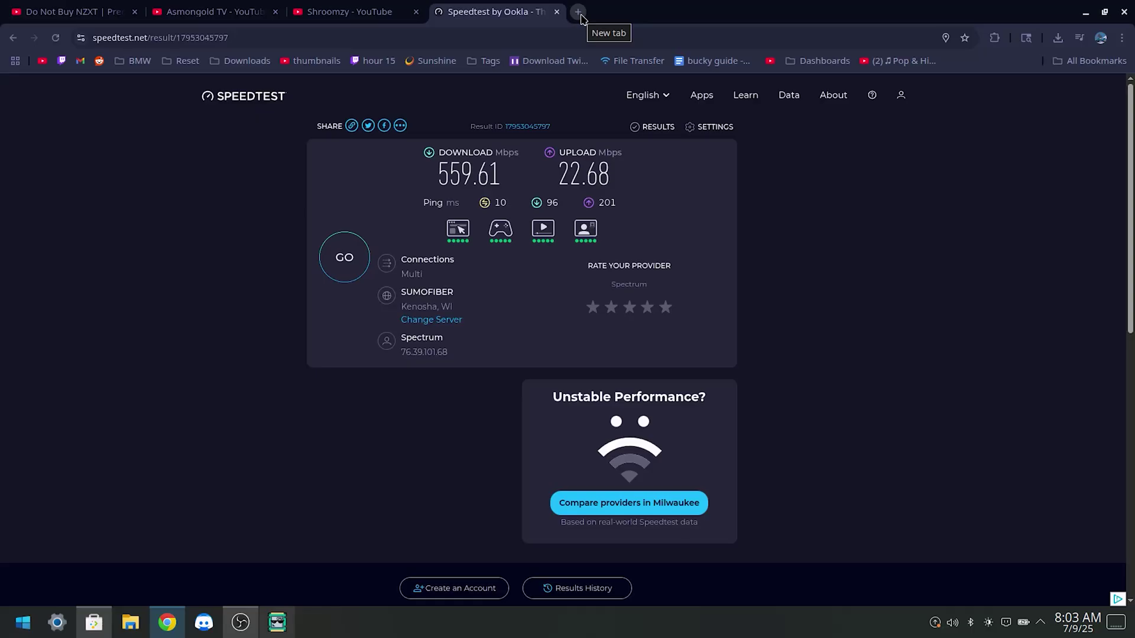
left_click(581, 16)
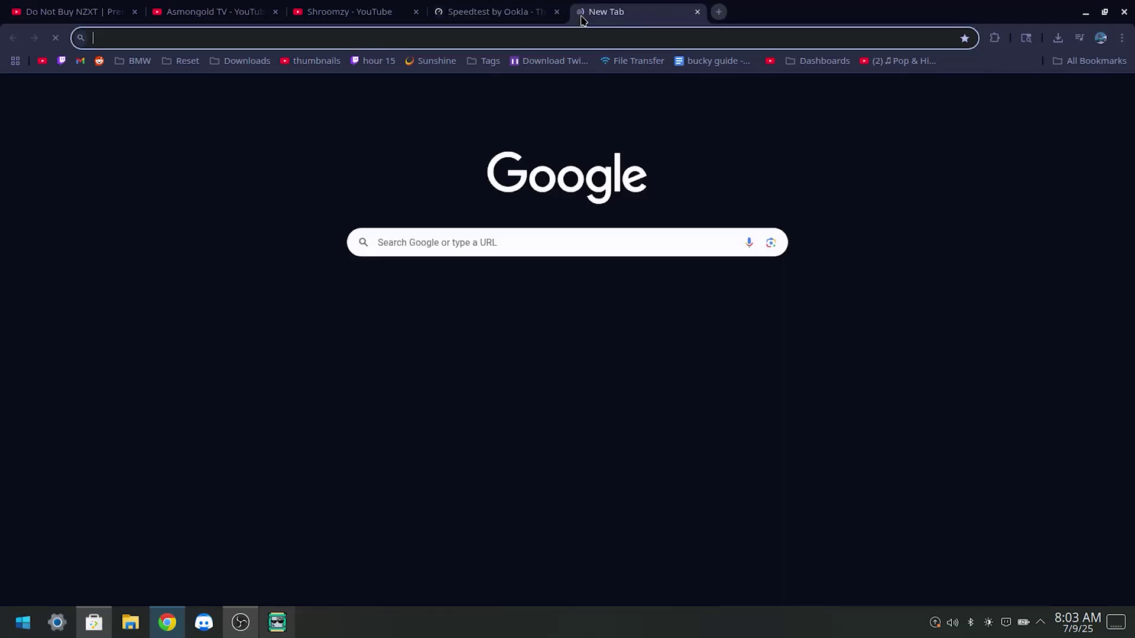
key("ctrl+w")
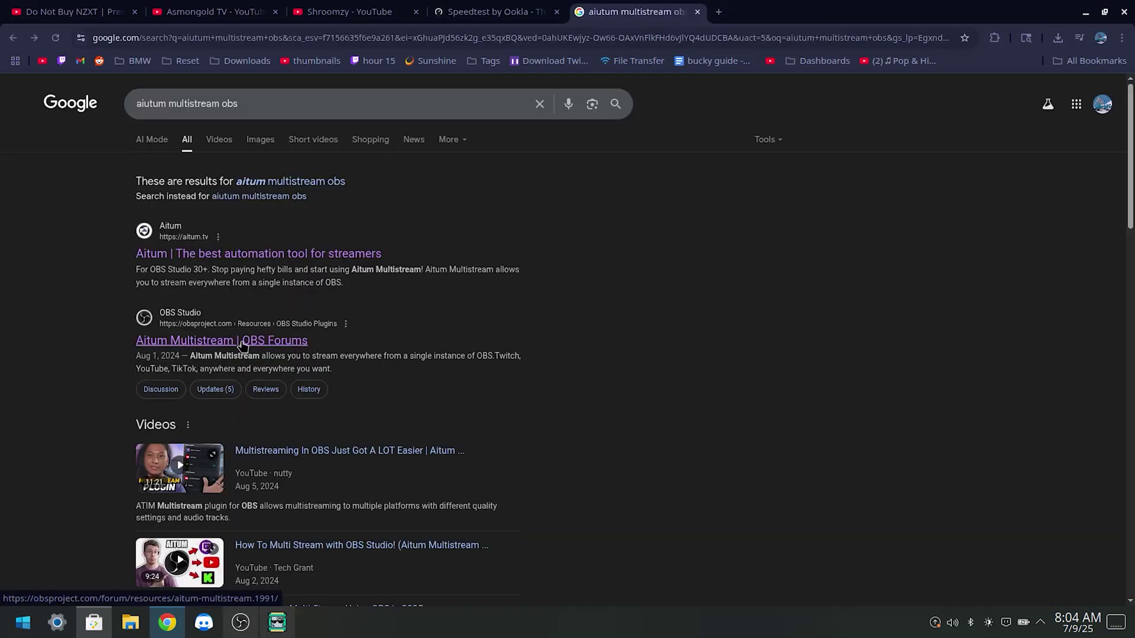
left_click(241, 342)
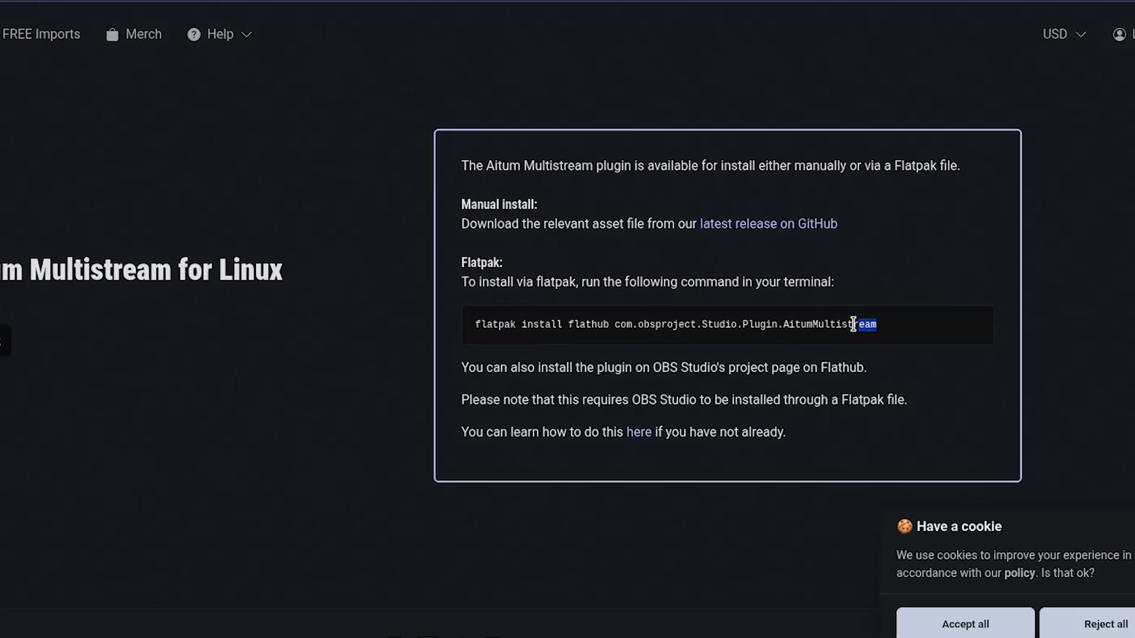
left_click_drag(322, 349, 273, 347)
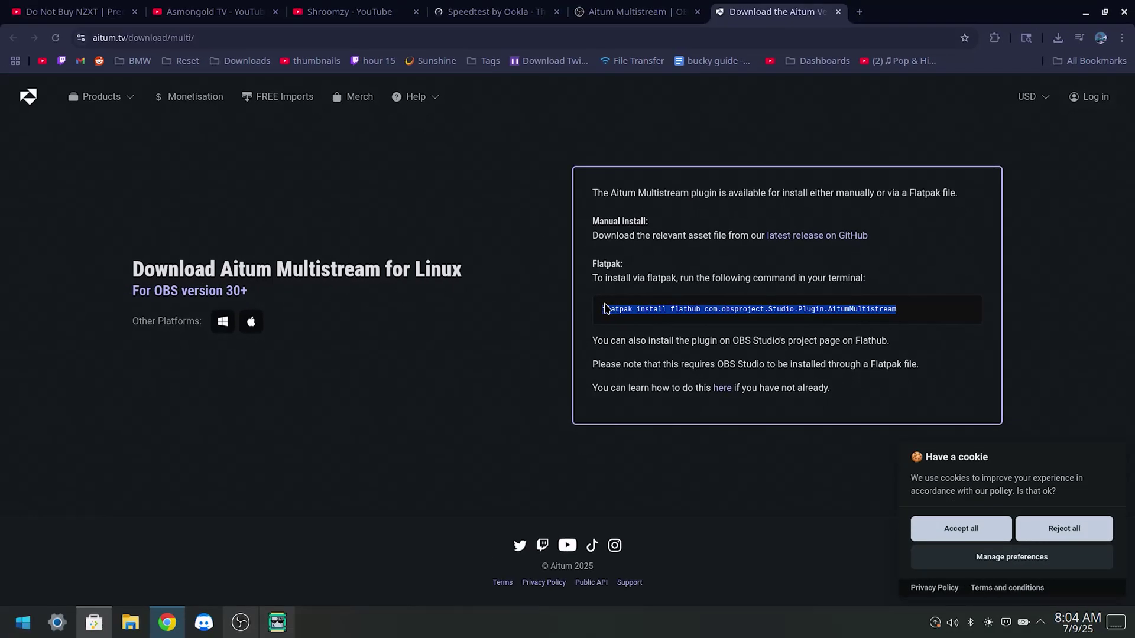
Launch the Konsole terminal by searching for it in the application launcher.
key("super")
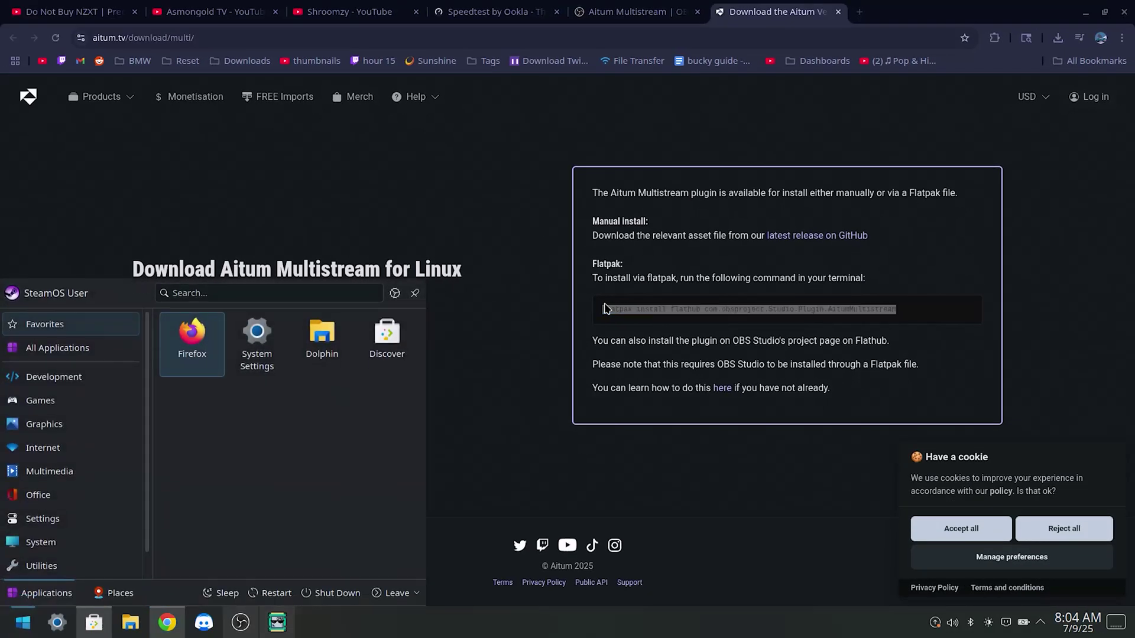
type("termin")
key("BackSpace")
key("BackSpace")
key("BackSpace")
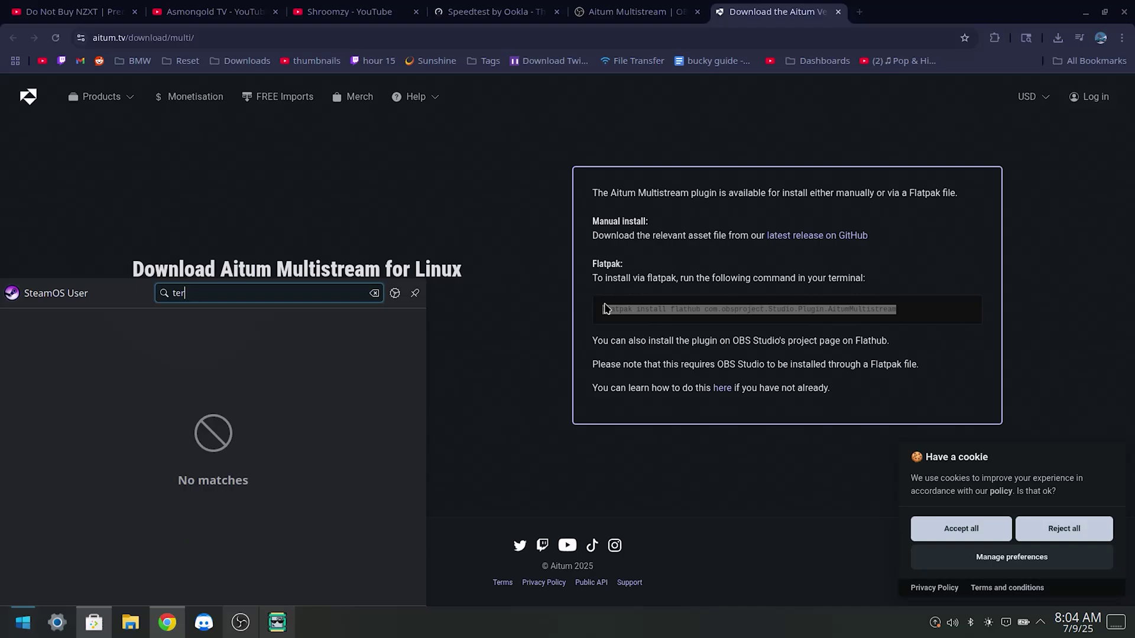
type("minal")
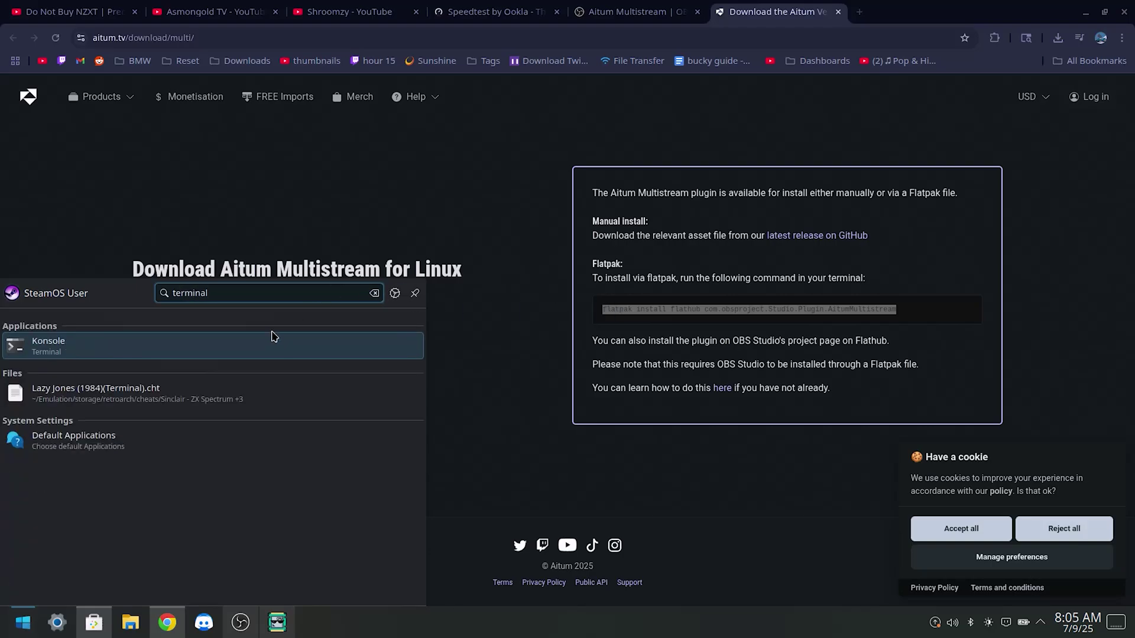
left_click(273, 337)
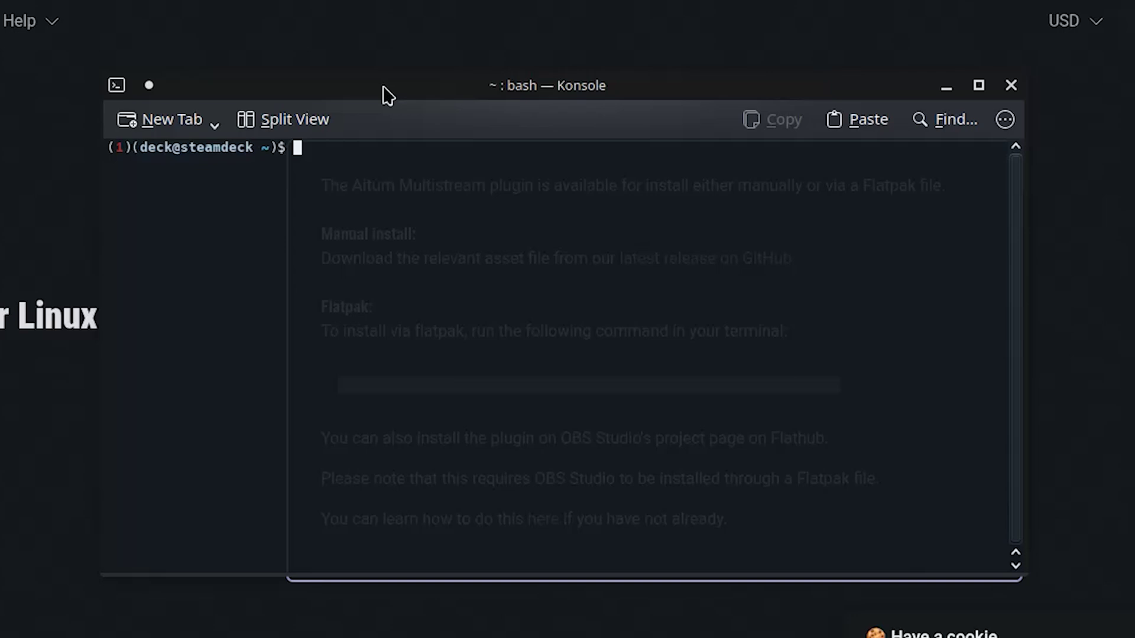
Paste and run the Aitum Multistream flatpak install, choosing system installation (1).
type("flatpak install flathub com.obsproject.Studio.Plugin.AitumMultistream")
key("Return")
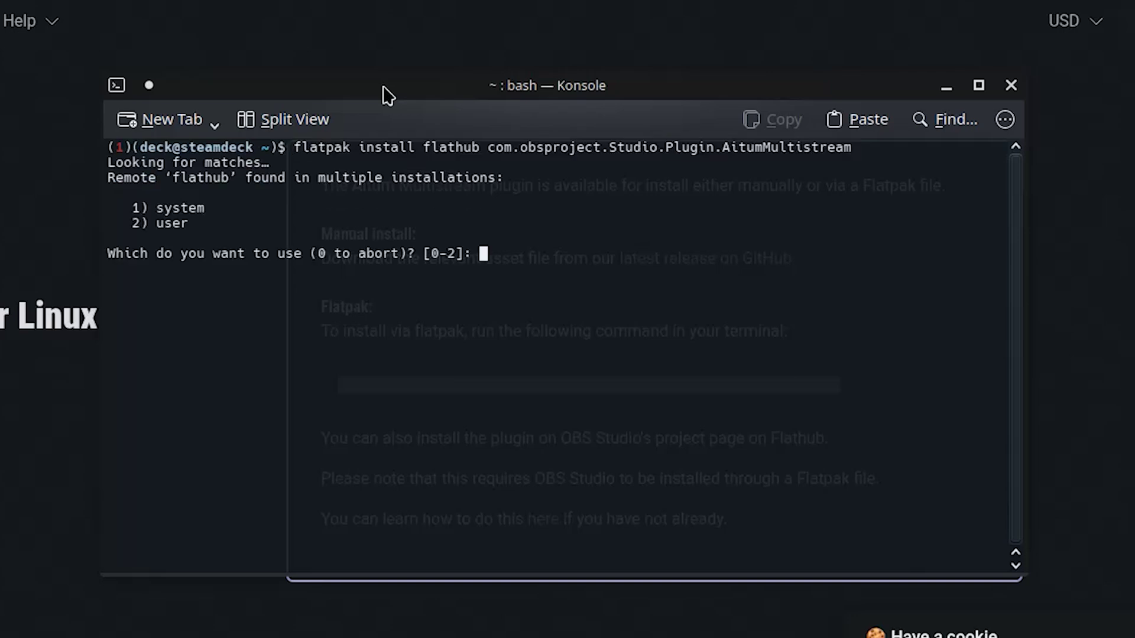
type("1")
key("Return")
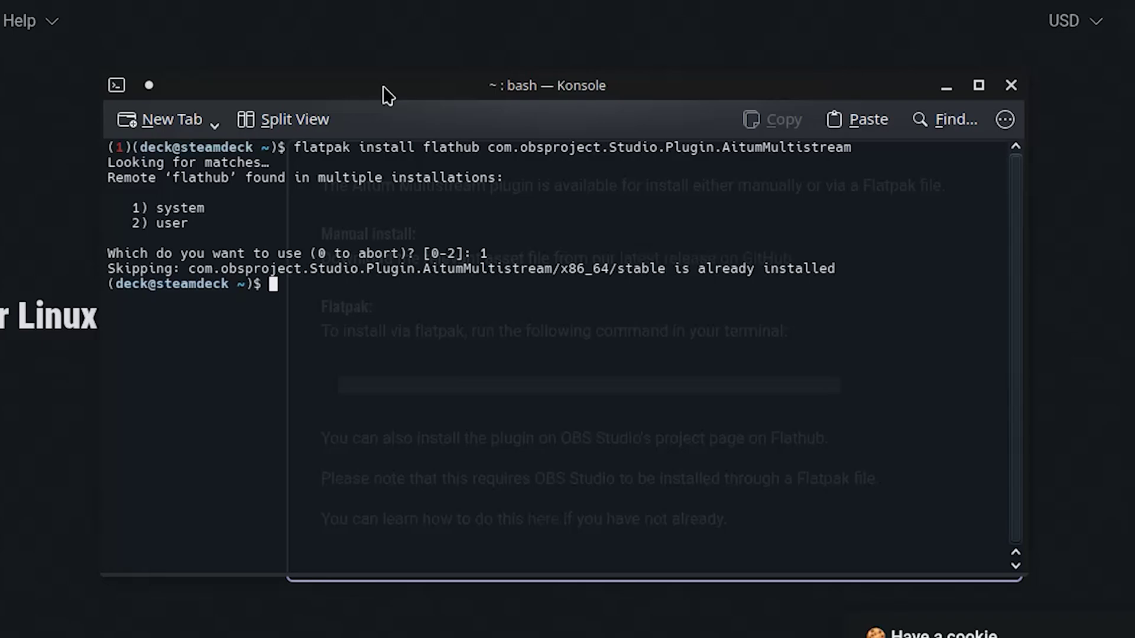
Close Konsole and search Google for the Aitum Vertical plugin.
left_click(1011, 85)
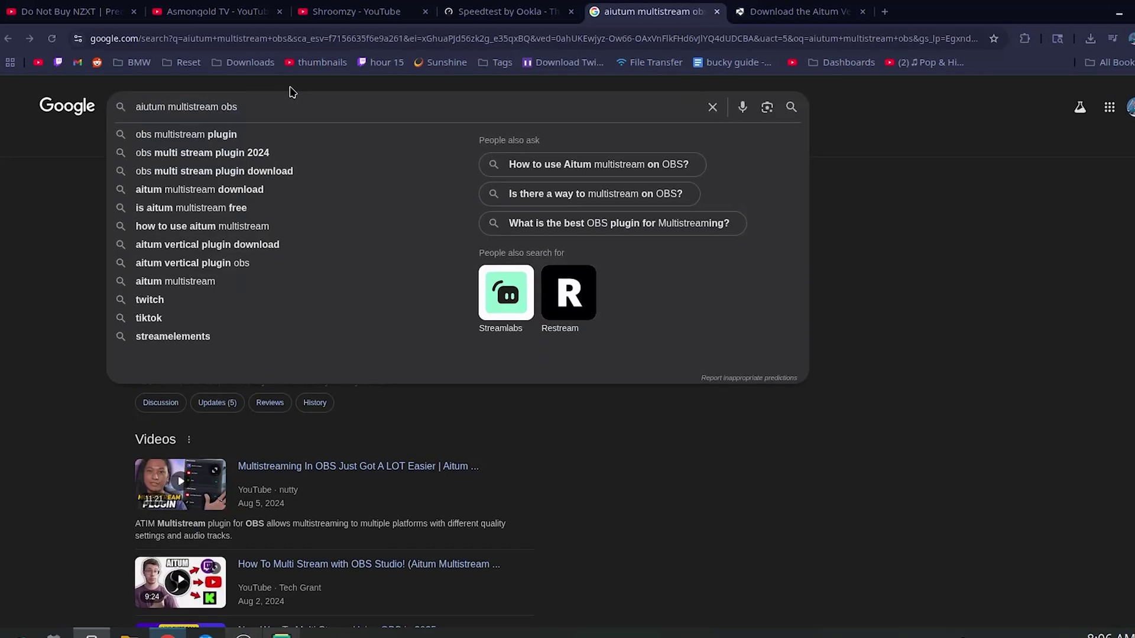
type("verticxmultistream obs")
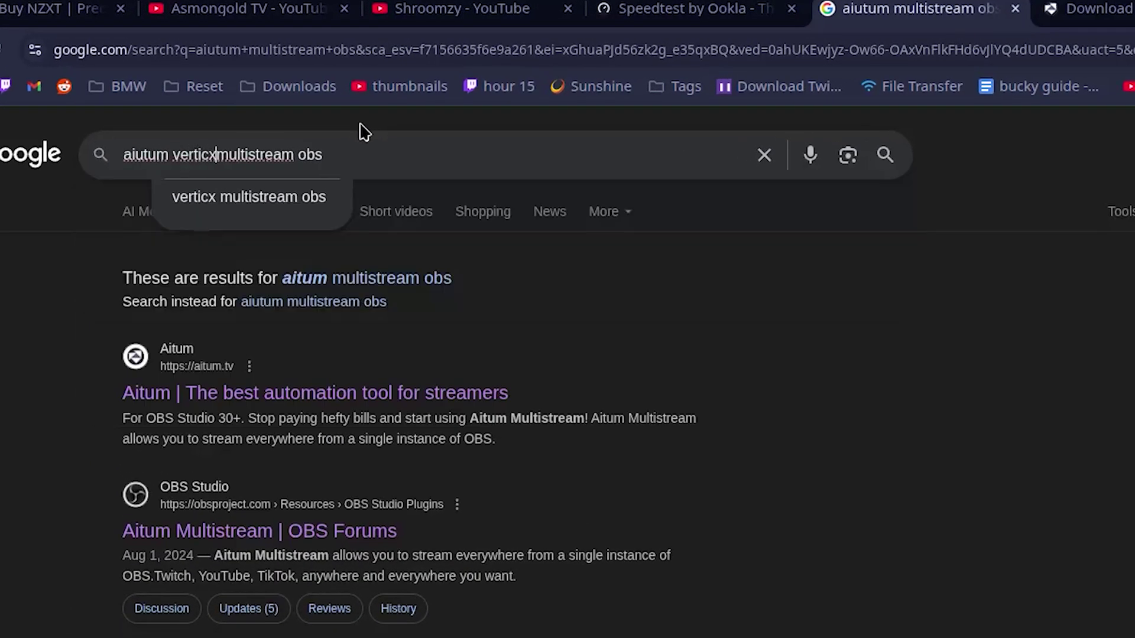
key("BackSpace")
type("al")
key("Return")
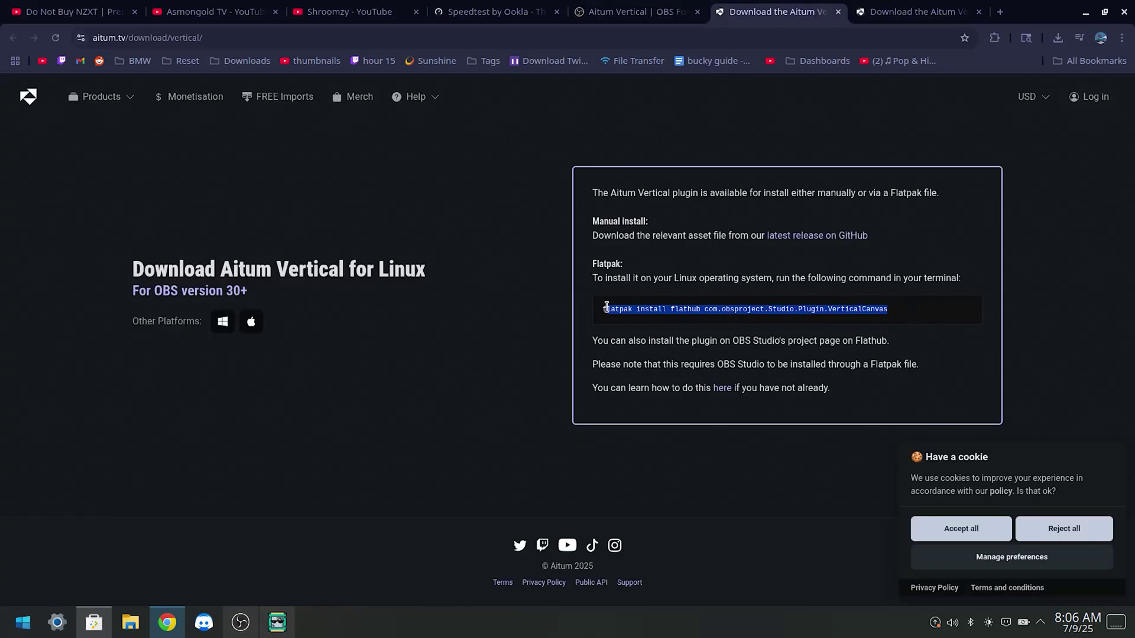
Run the VerticalCanvas flatpak install in a new Konsole, approve it system-wide, then close the terminal.
key("super")
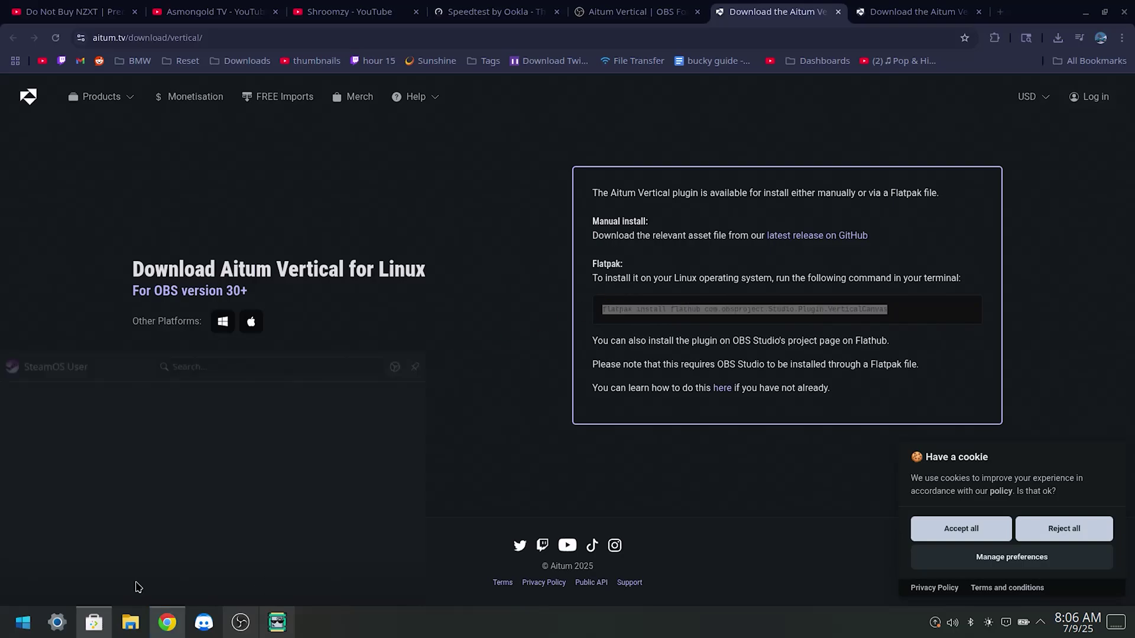
type("termina")
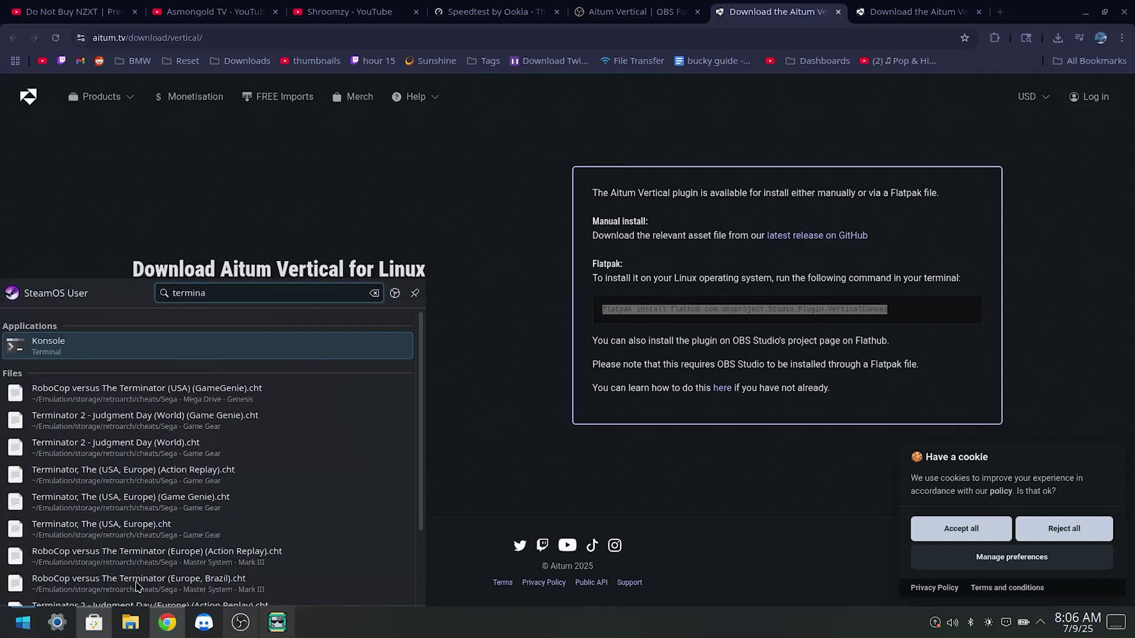
key("Return")
type("flatpak install flathub com.obsproject.Studio.Plugin.VerticalCanvas")
key("Return")
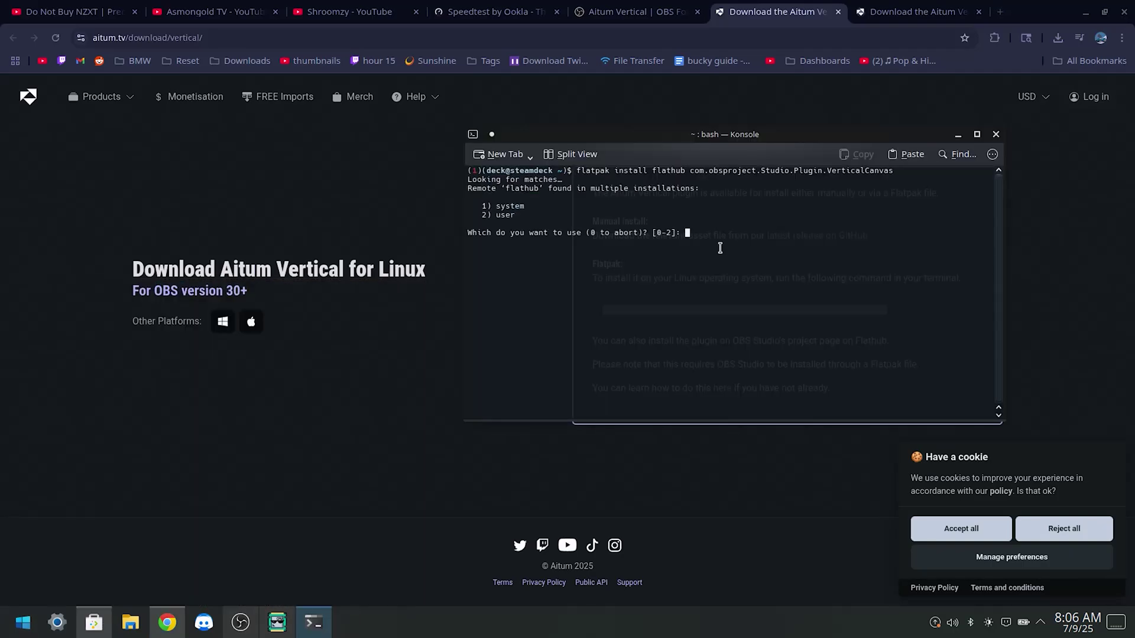
key("Return")
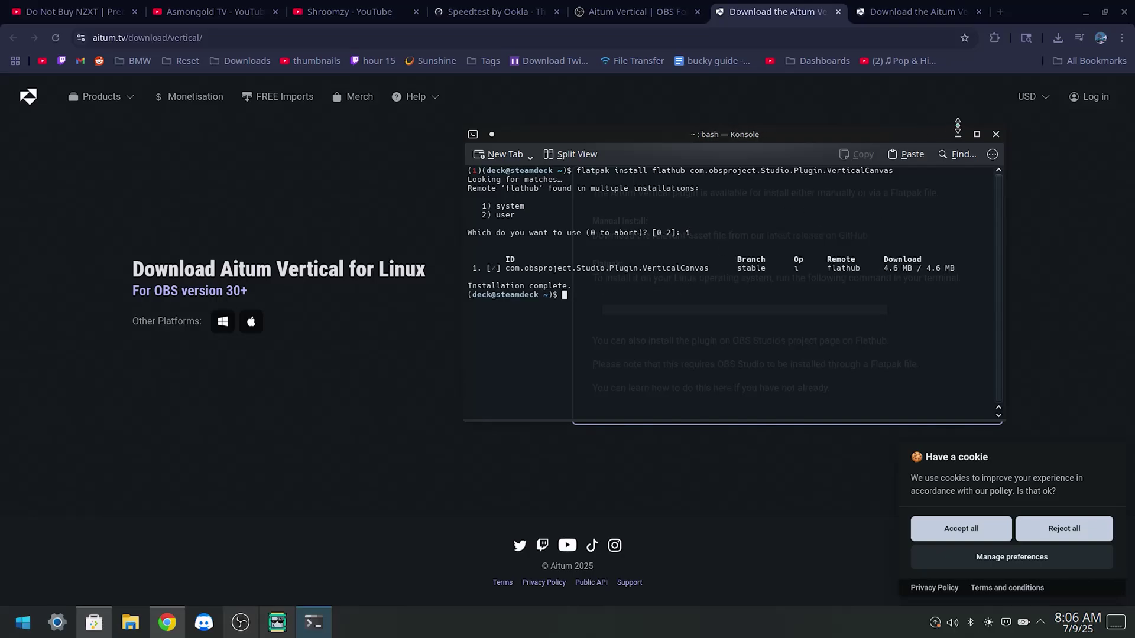
left_click(996, 134)
Bring OBS forward and move the Aitum Multistream panel right so the preview is uncovered.
mouse_move(245, 617)
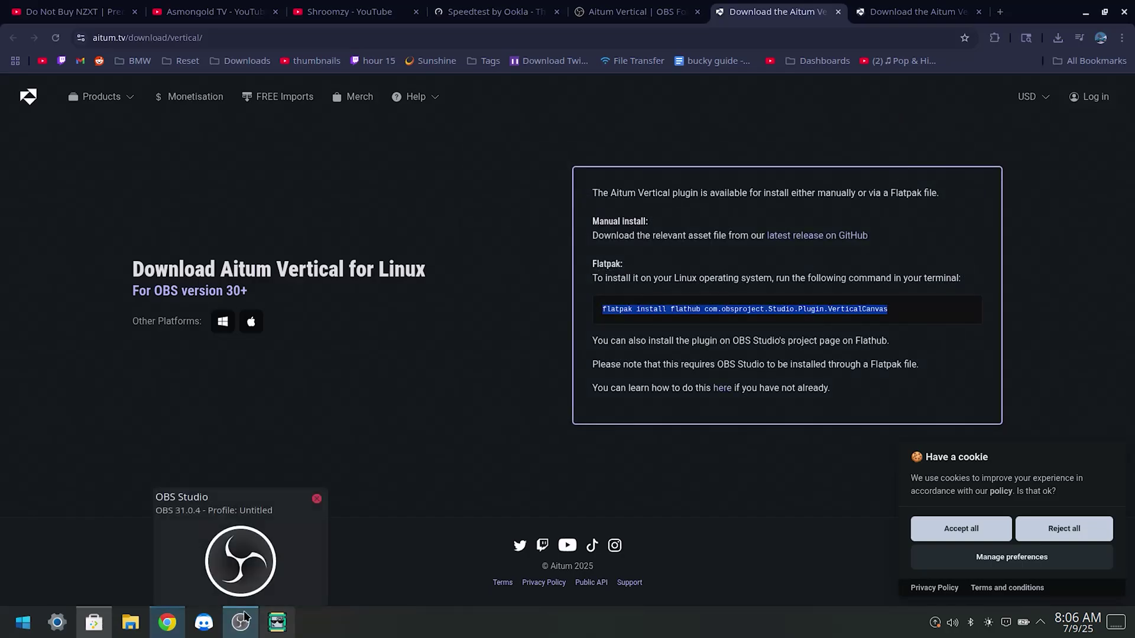
left_click(240, 561)
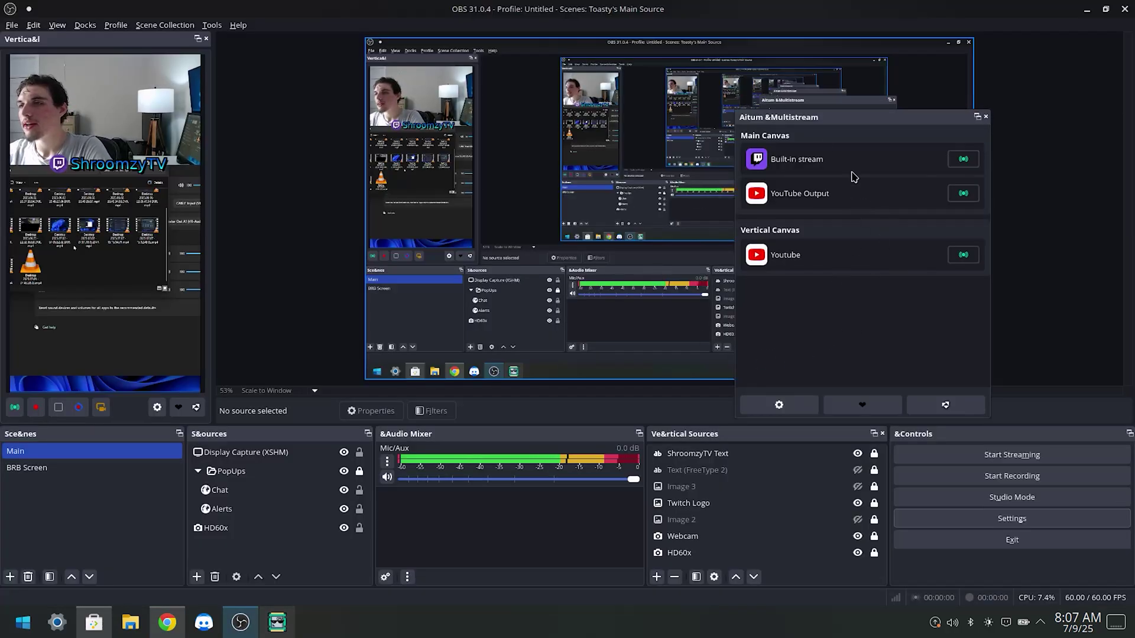
left_click_drag(821, 117, 601, 98)
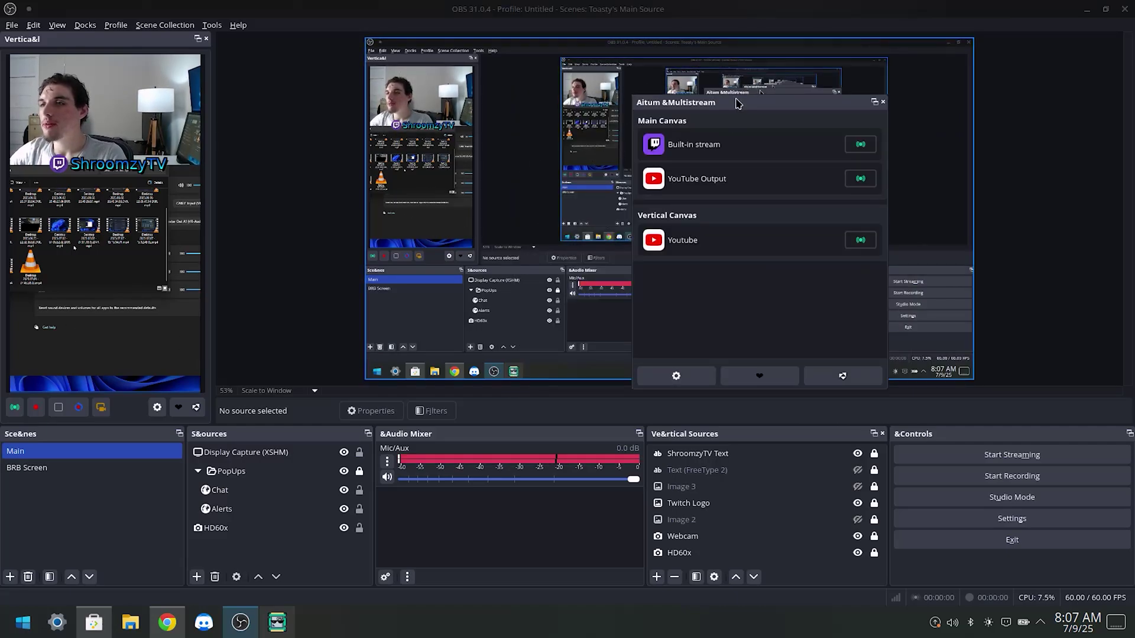
left_click_drag(738, 103, 489, 195)
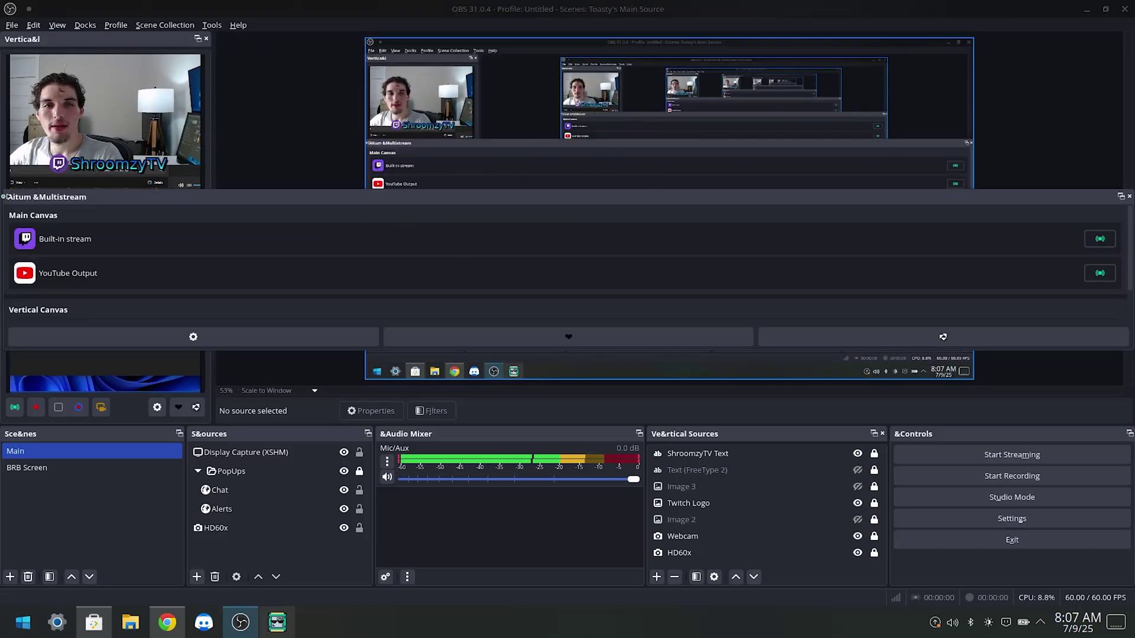
left_click_drag(3, 196, 919, 165)
Unlock the ShroomzyTV Text, Webcam and HD60x vertical sources.
left_click(709, 459)
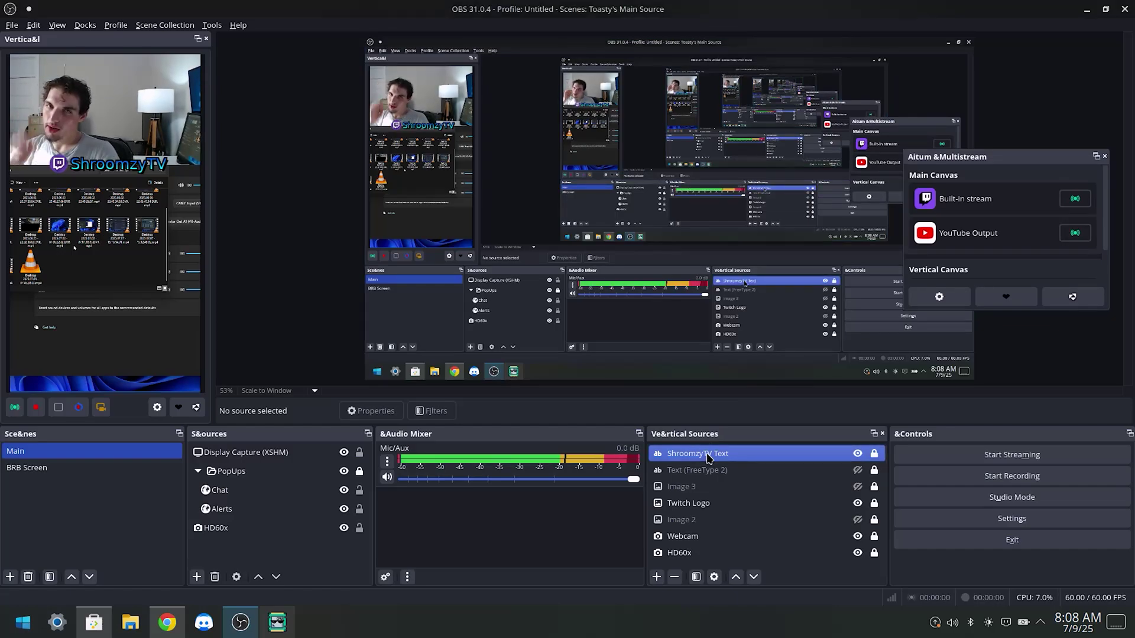
left_click(874, 453)
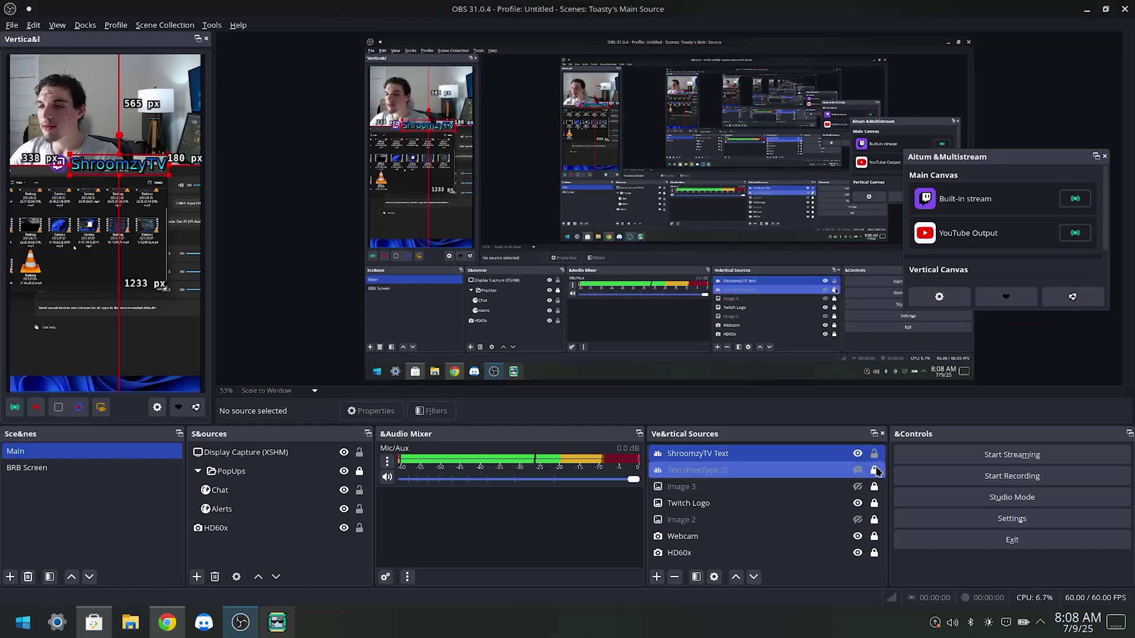
left_click(868, 503, "ctrl")
left_click(874, 536)
left_click(874, 553)
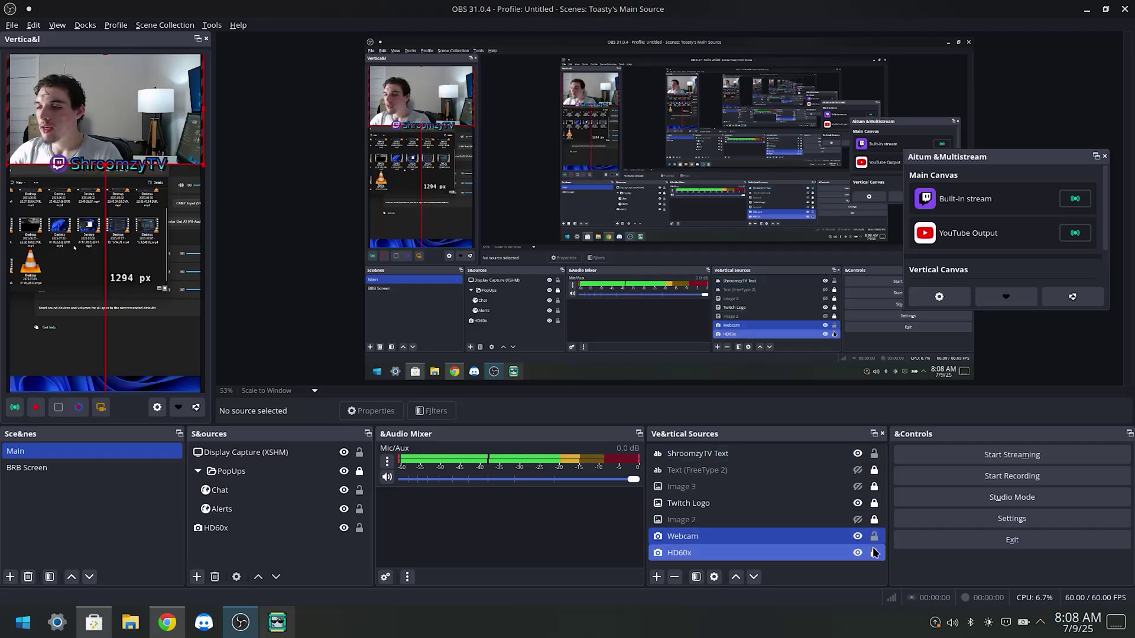
left_click(145, 170)
left_click(150, 218)
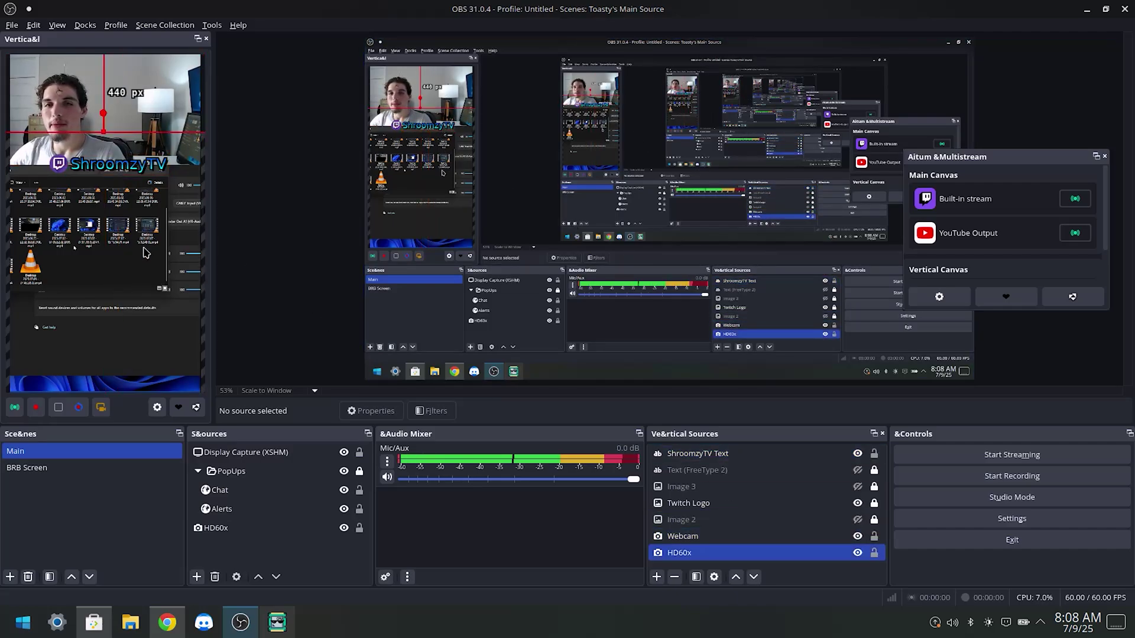
Lock the Webcam and ShroomzyTV Text sources, then nudge the Aitum panel up-left.
left_click_drag(768, 487, 775, 458)
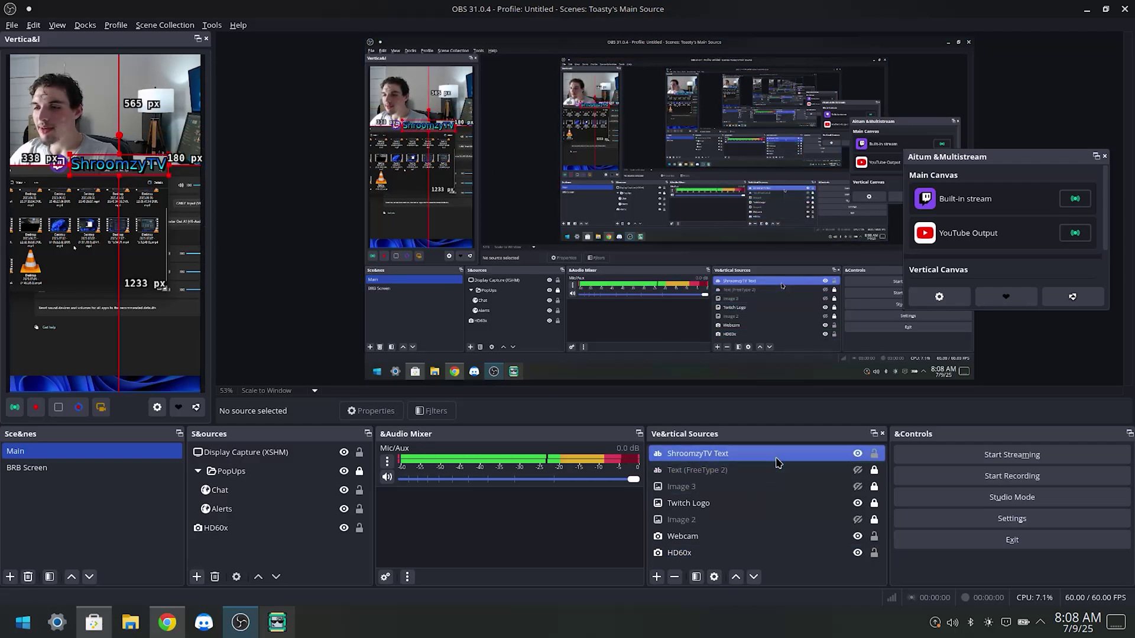
left_click(874, 454)
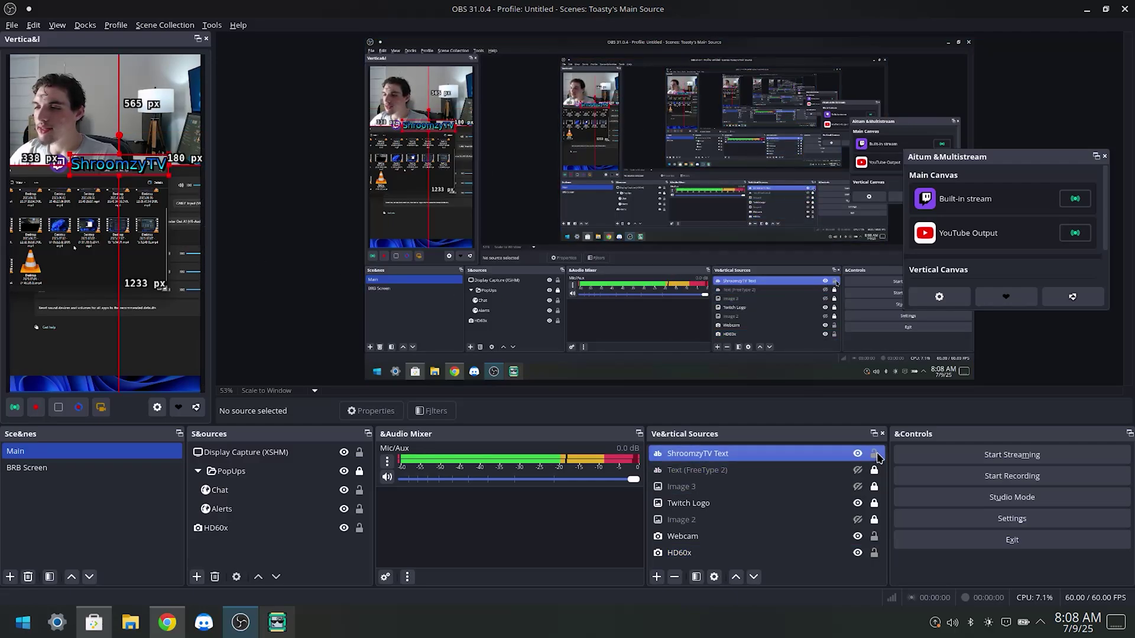
left_click(874, 537)
left_click(873, 453)
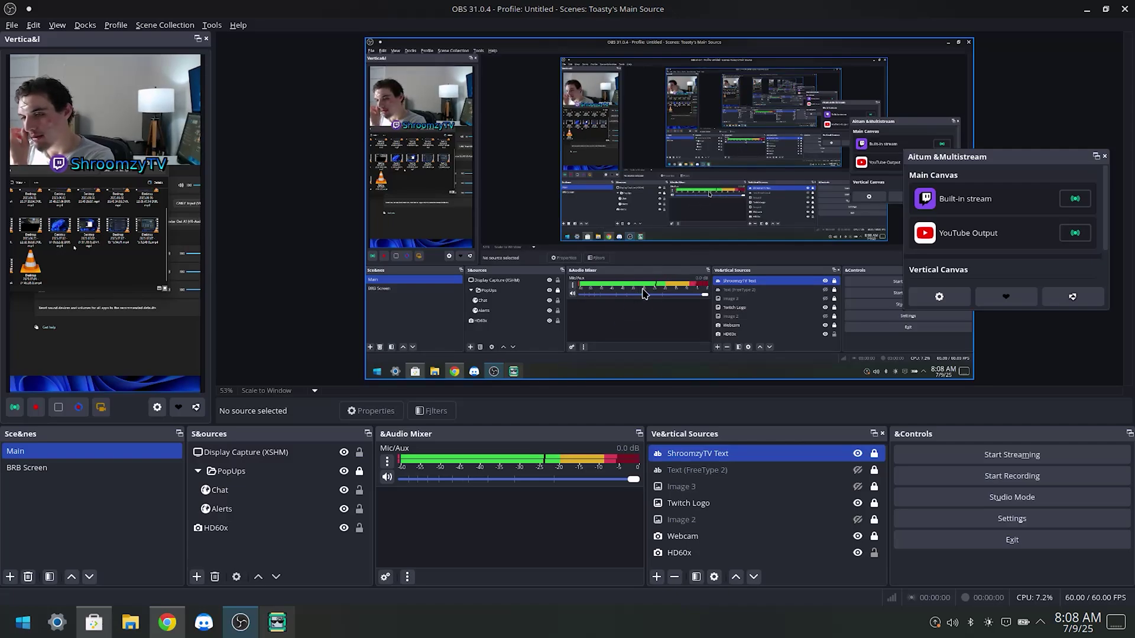
left_click(736, 469)
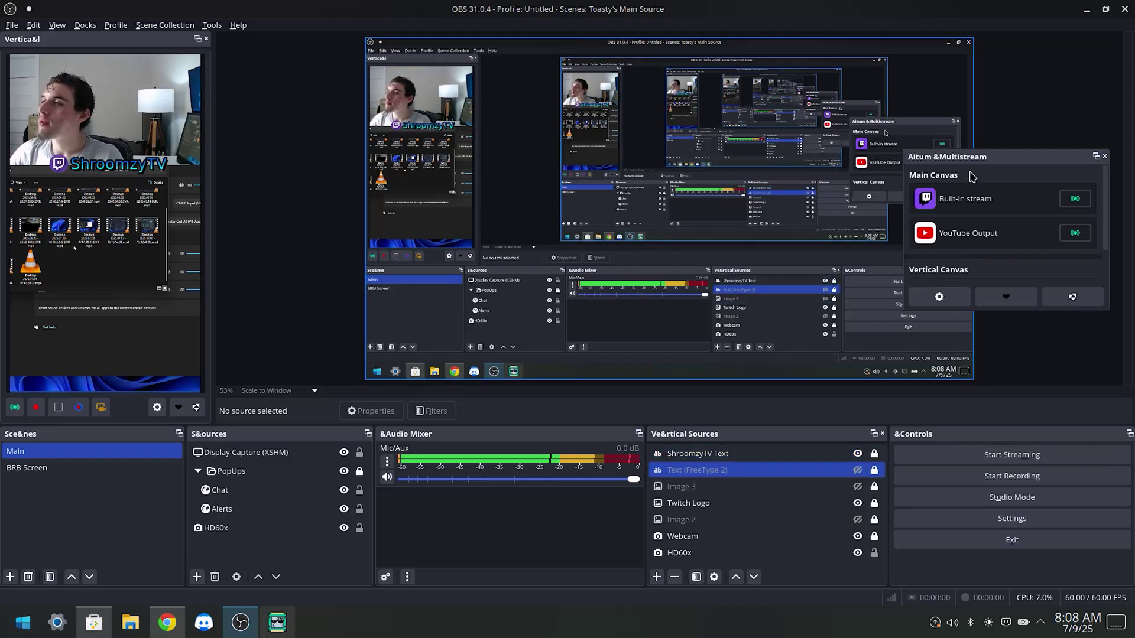
left_click_drag(969, 162, 943, 63)
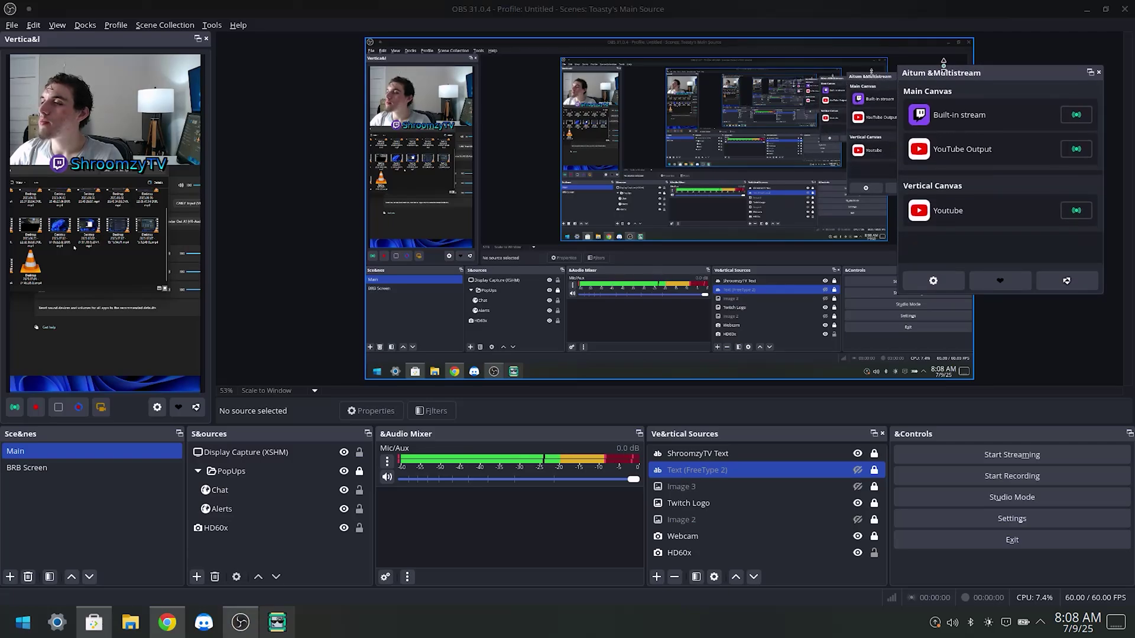
left_click(944, 283)
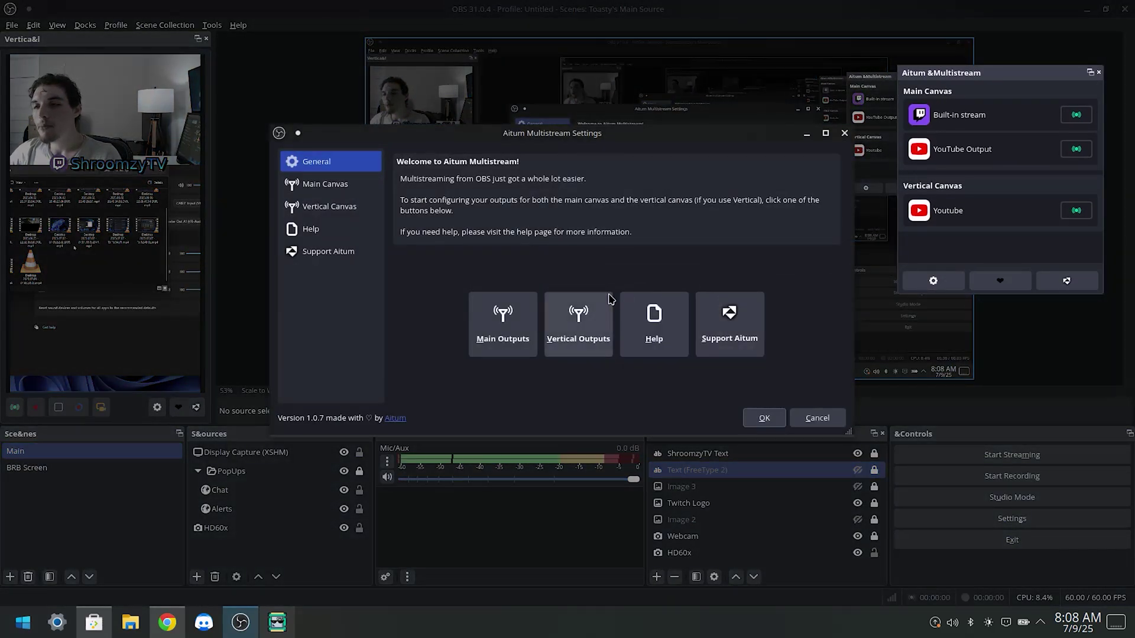
left_click(373, 185)
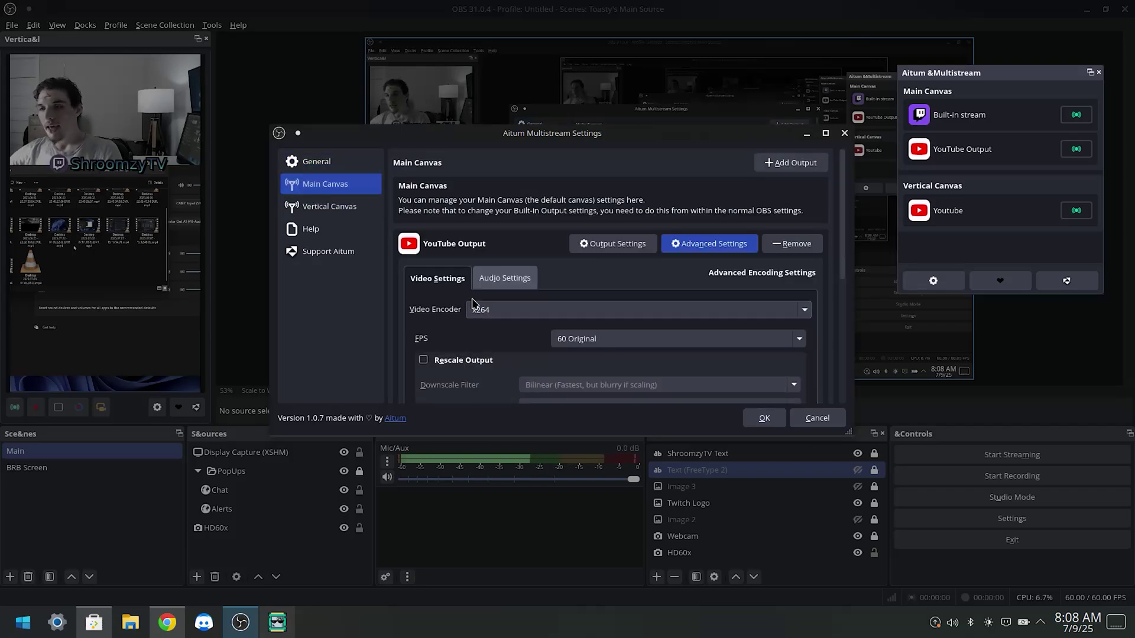
scroll(416, 286, "down", 3)
scroll(412, 302, "up", 2)
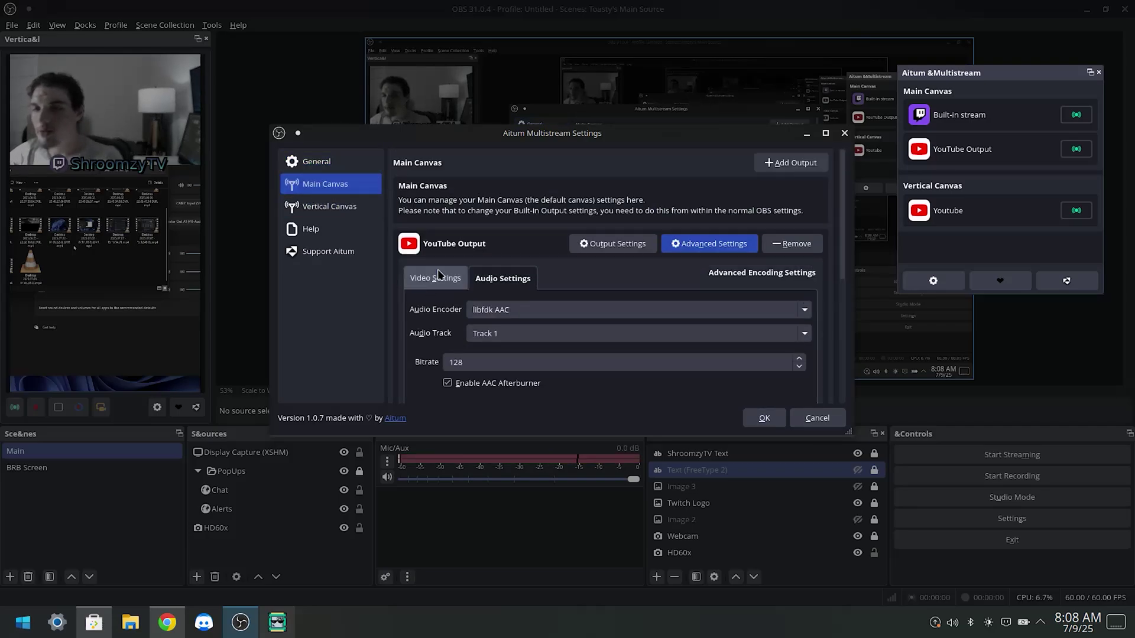
left_click(413, 285)
scroll(397, 276, "down", 5)
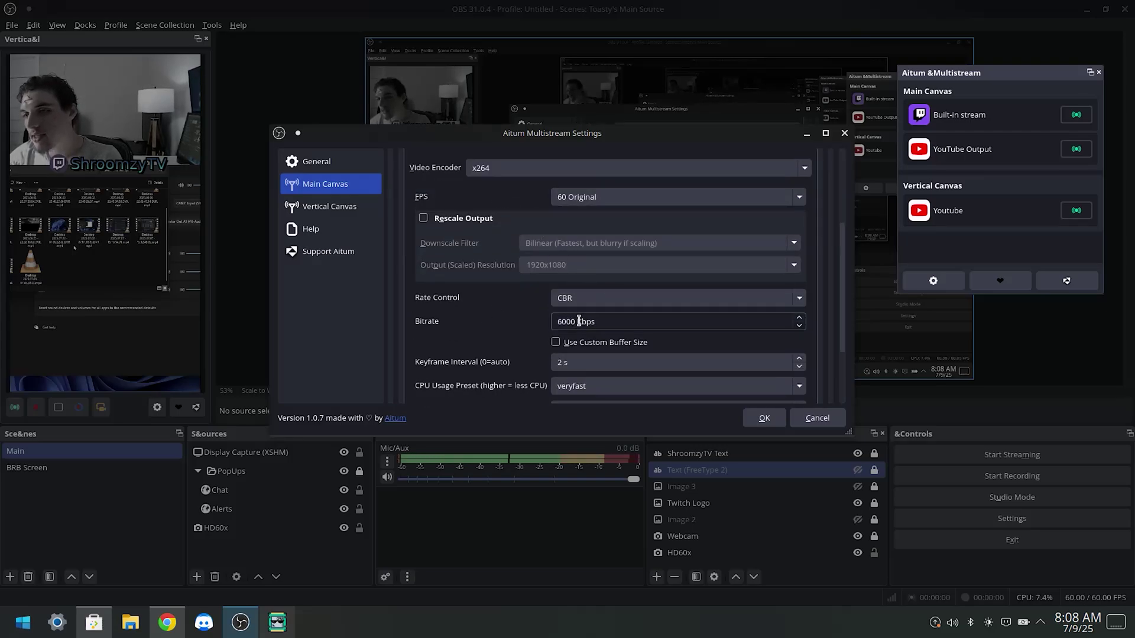
scroll(531, 330, "down", 3)
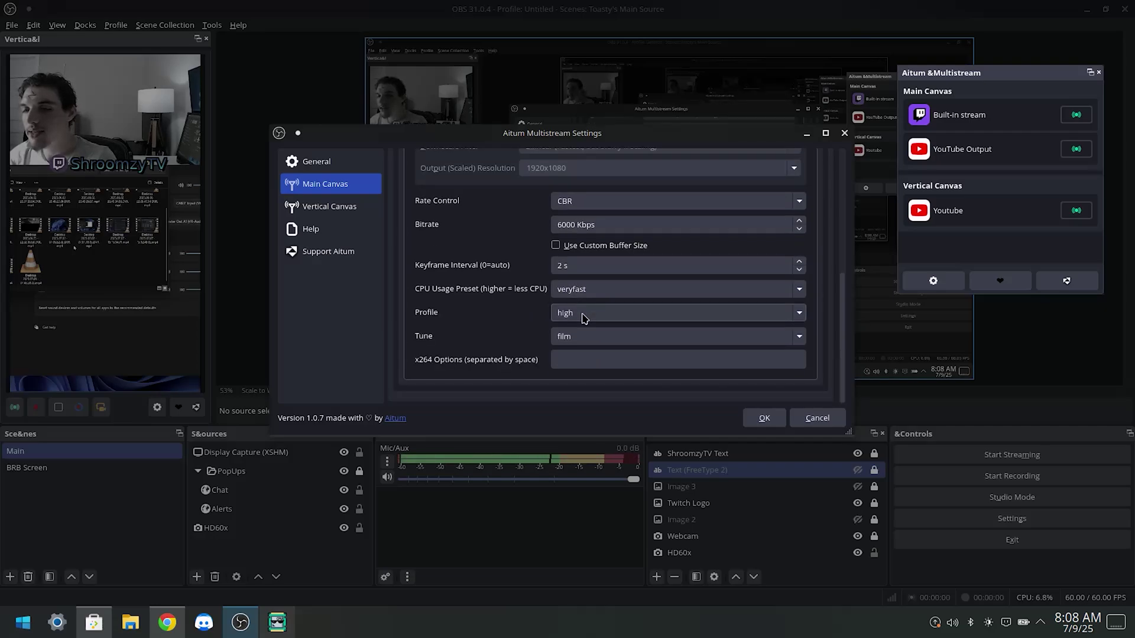
scroll(408, 251, "up", 6)
left_click(329, 206)
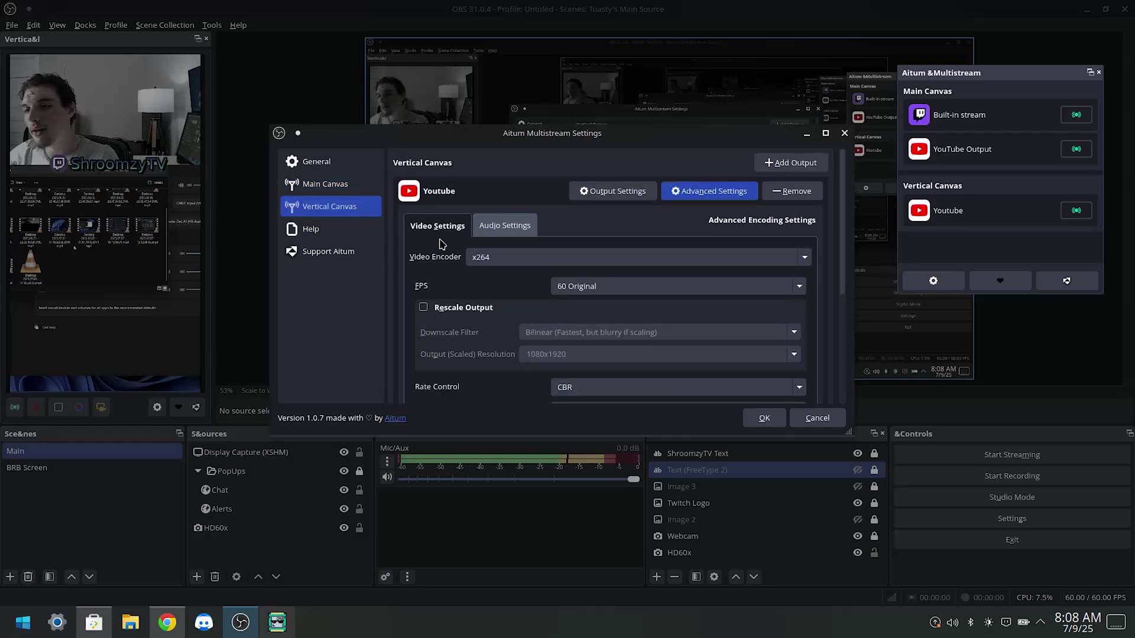
scroll(410, 260, "down", 5)
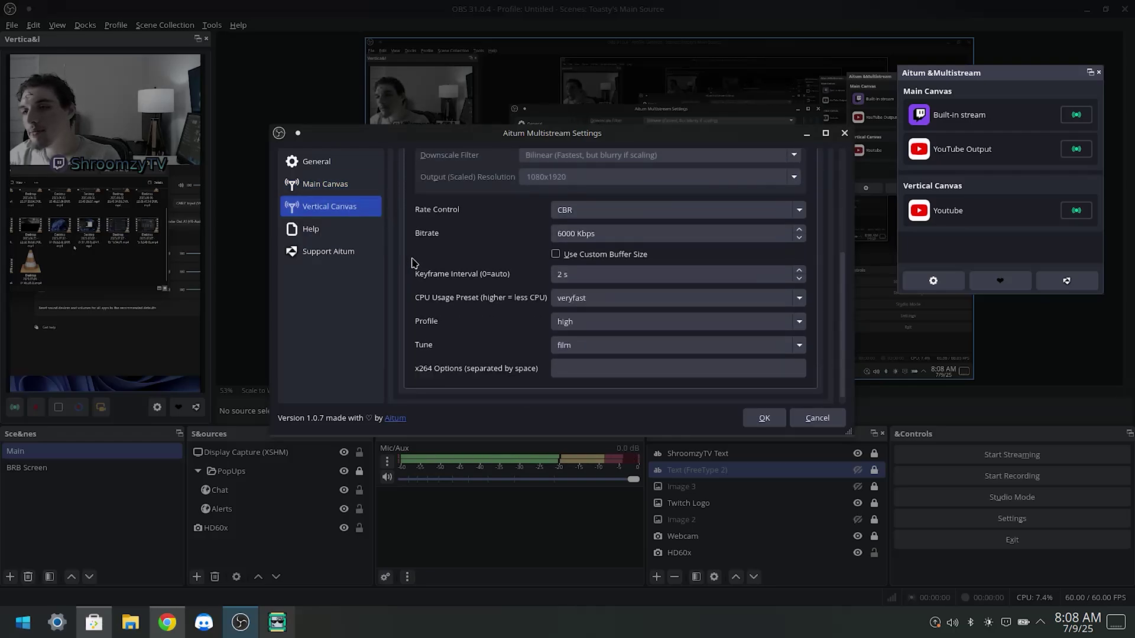
scroll(404, 277, "up", 3)
left_click(495, 214)
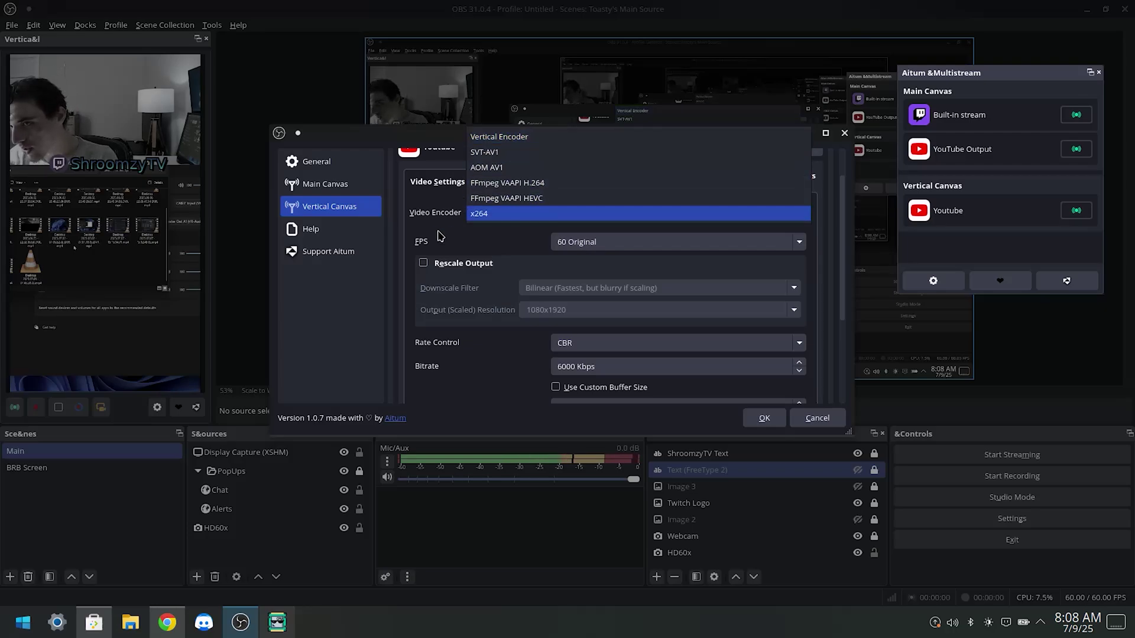
left_click(481, 214)
left_click(325, 183)
left_click(493, 284)
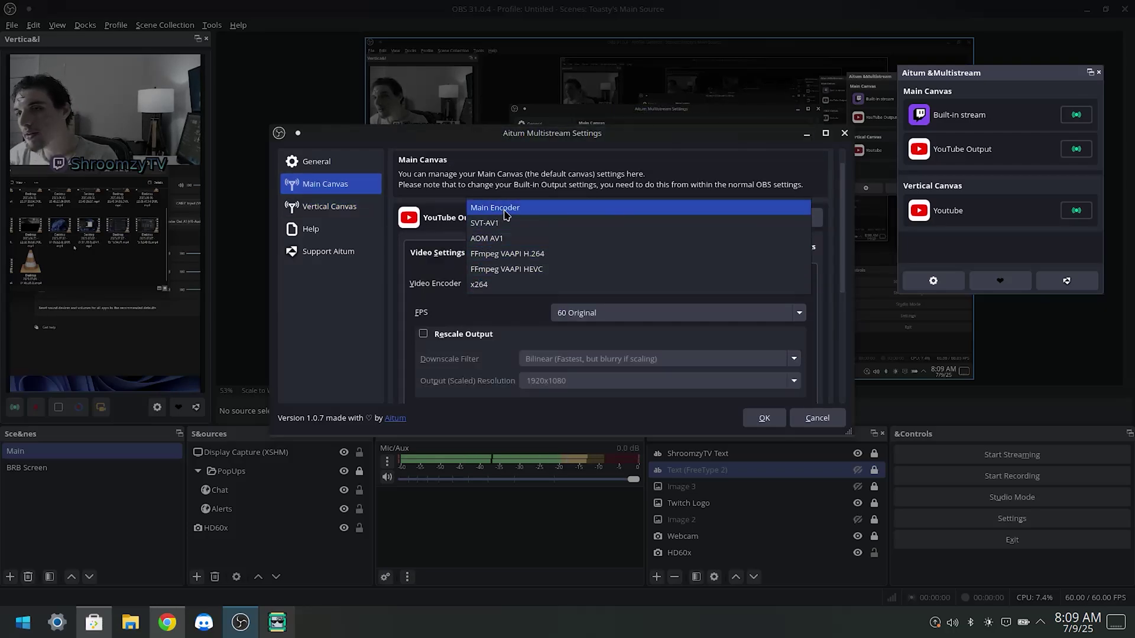
left_click(444, 275)
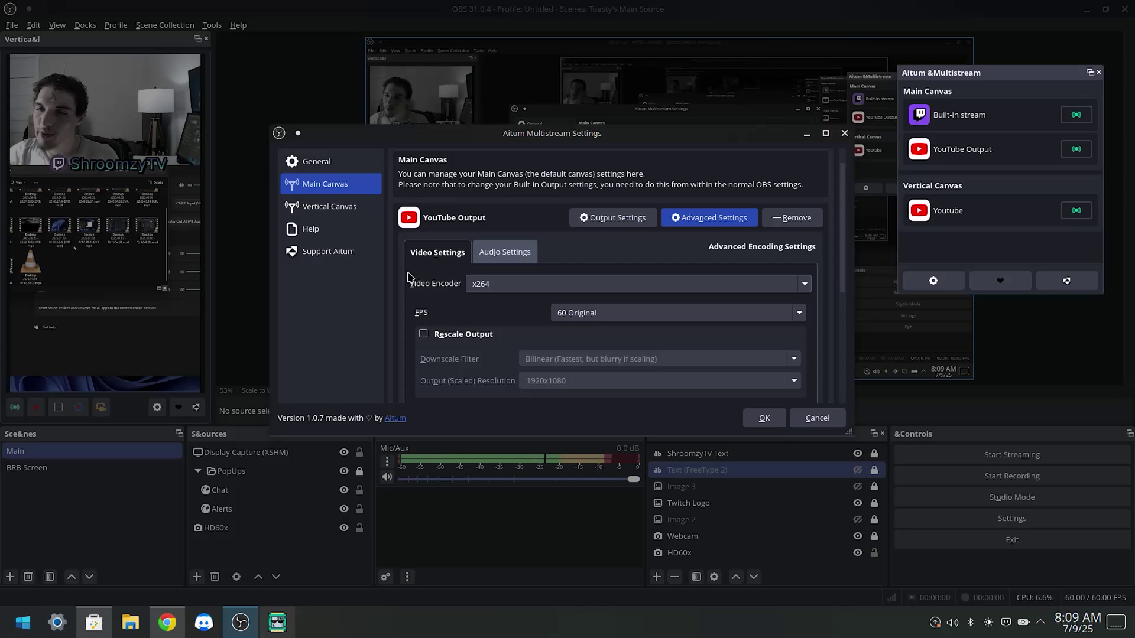
scroll(408, 276, "down", 4)
scroll(414, 352, "up", 5)
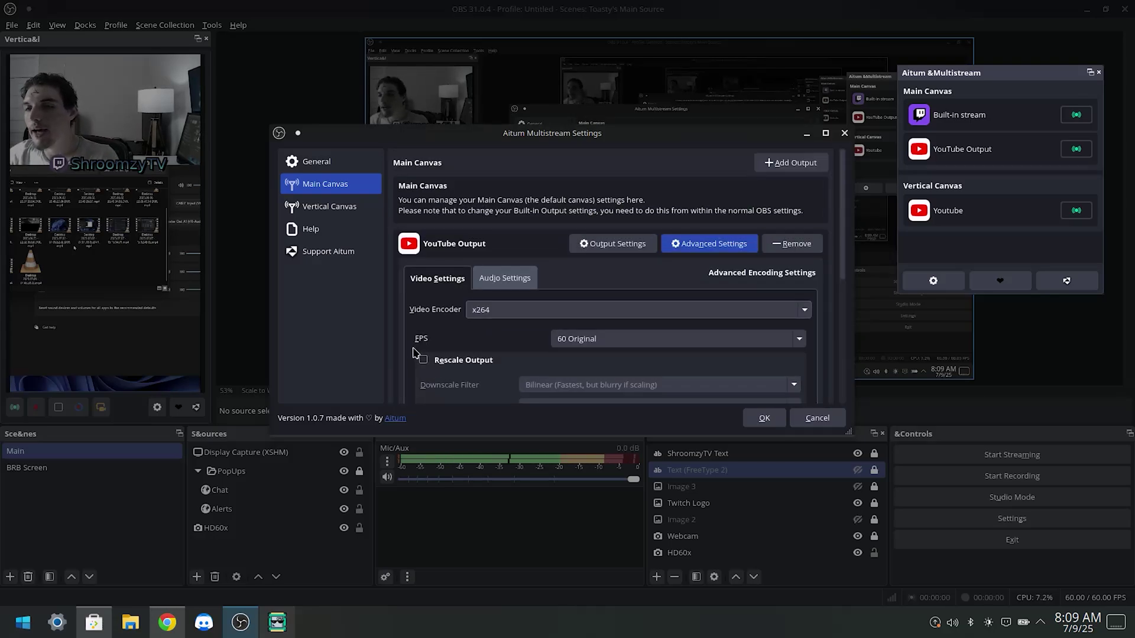
left_click(328, 208)
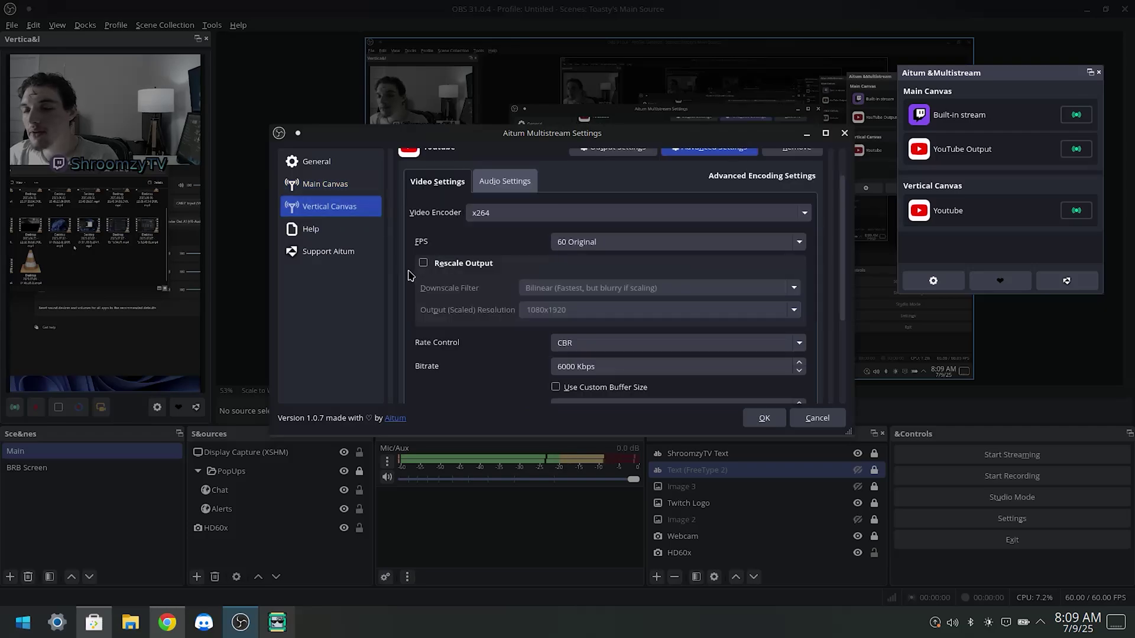
scroll(402, 281, "down", 3)
scroll(431, 283, "up", 4)
left_click(498, 216)
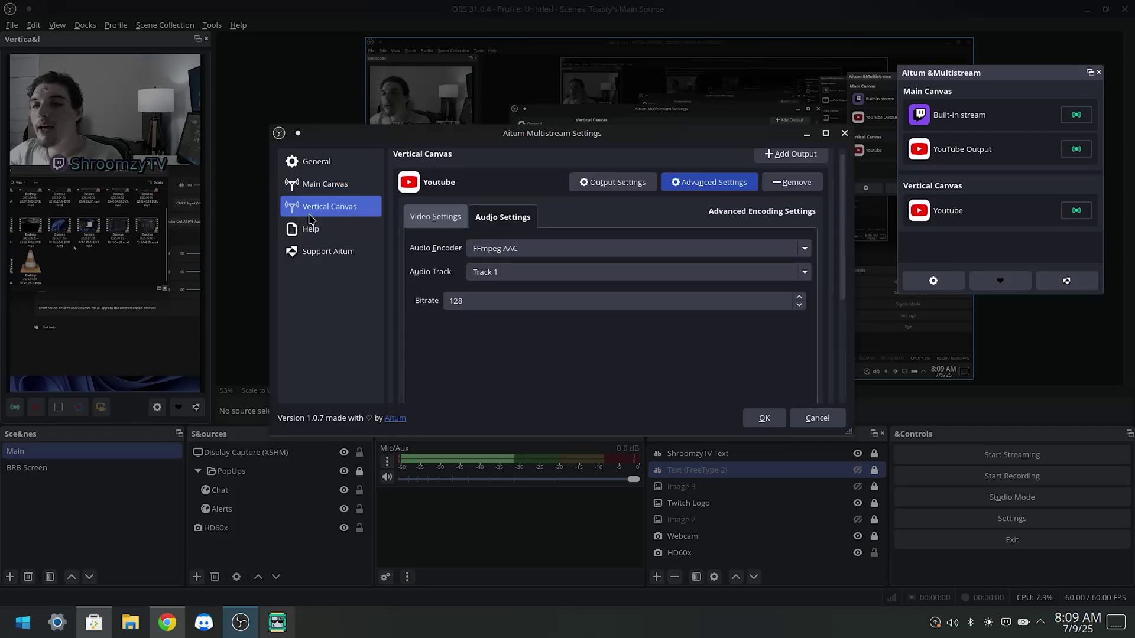
left_click(325, 183)
left_click(490, 278)
left_click(328, 206)
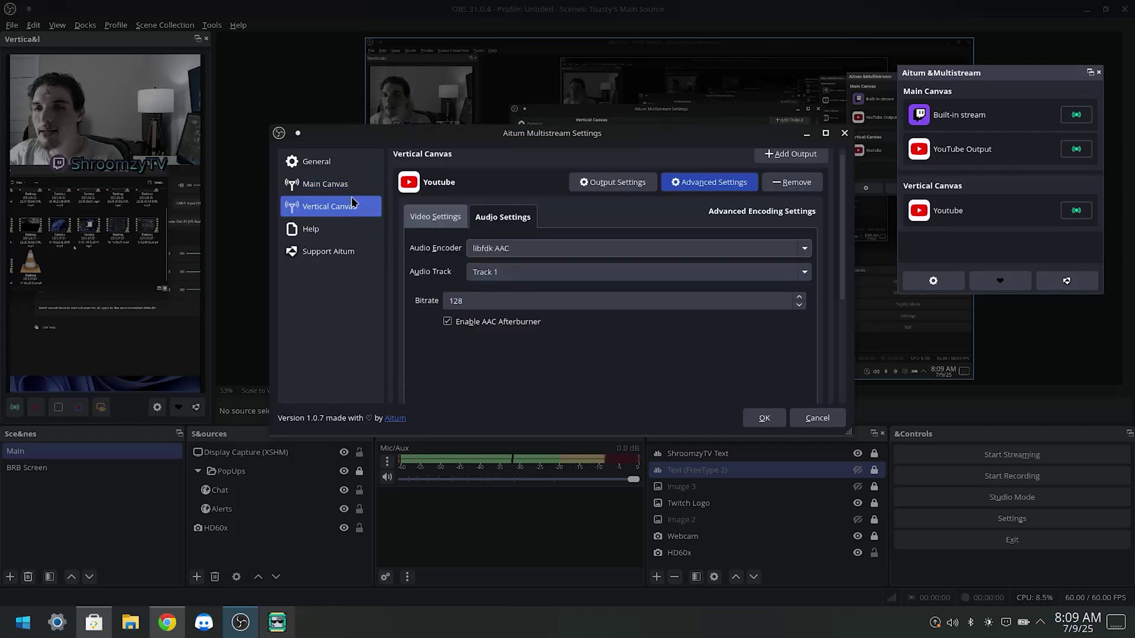
left_click(764, 418)
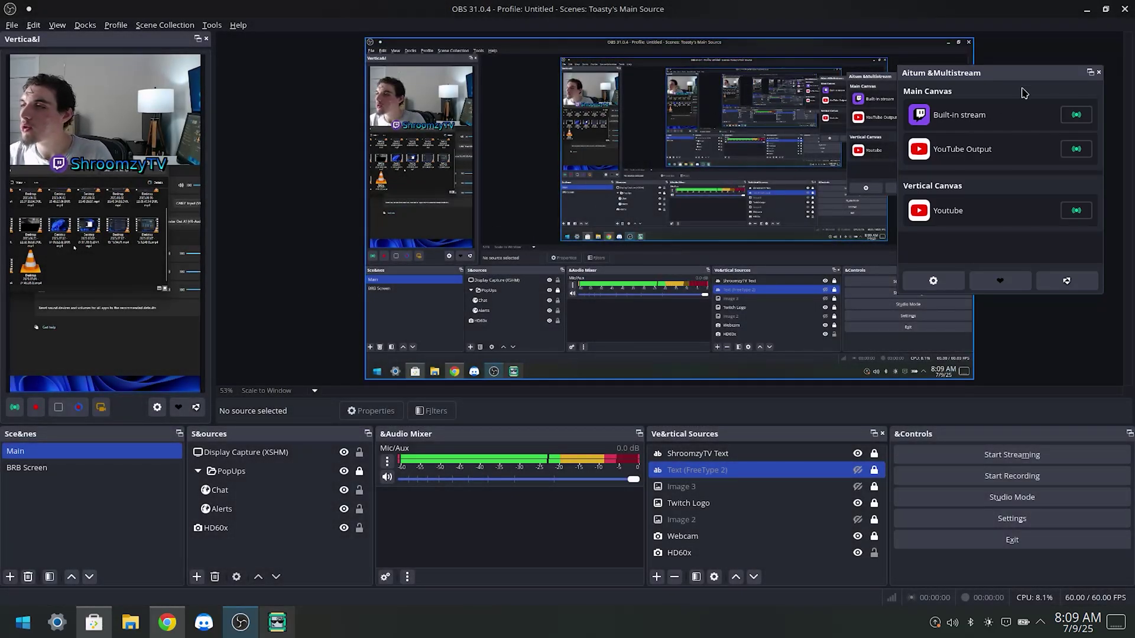
left_click_drag(1025, 79, 317, 103)
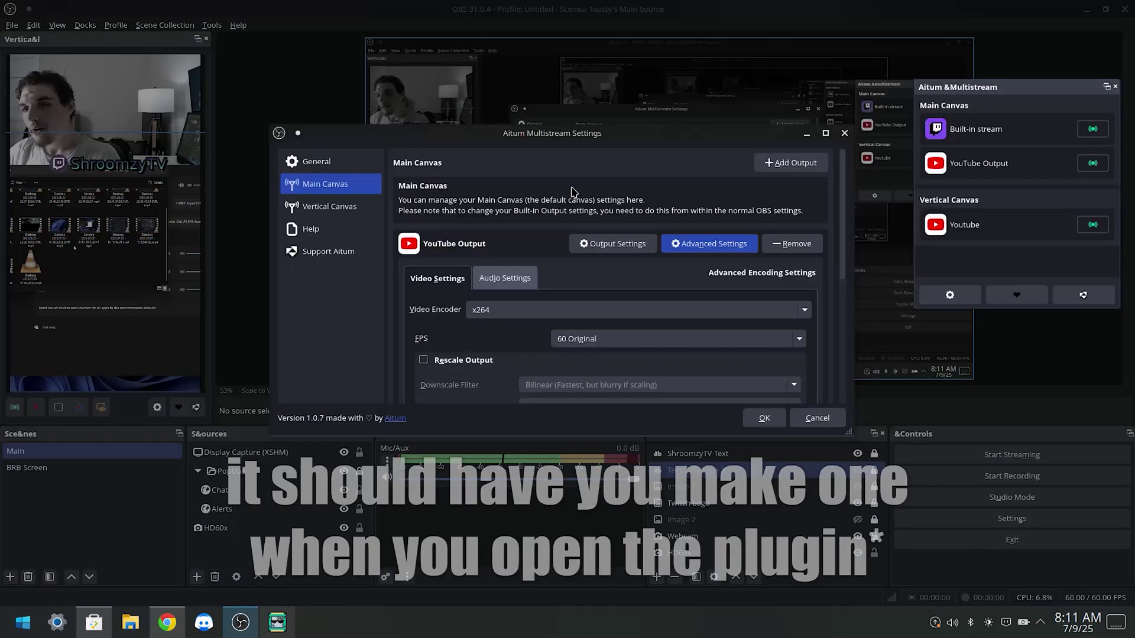
left_click(802, 168)
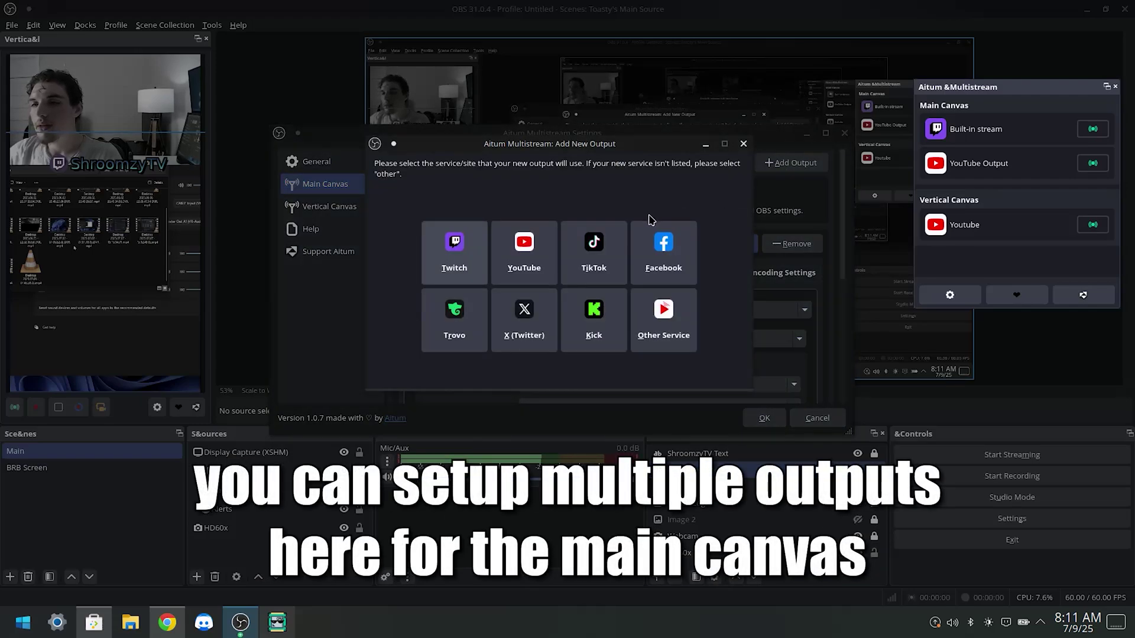
left_click(522, 247)
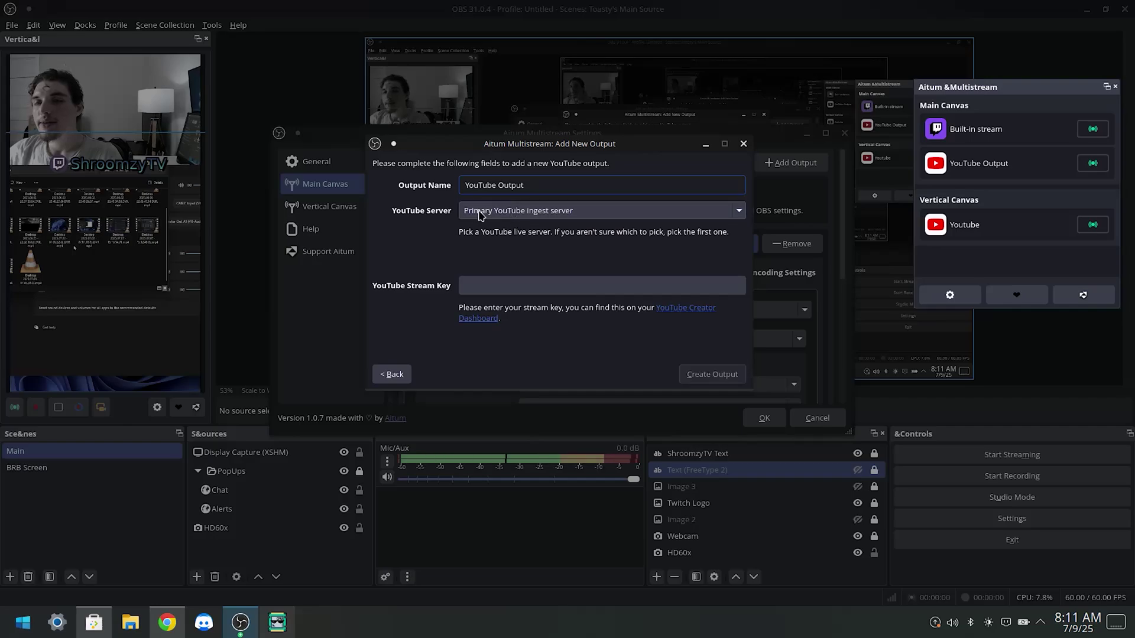
left_click(497, 287)
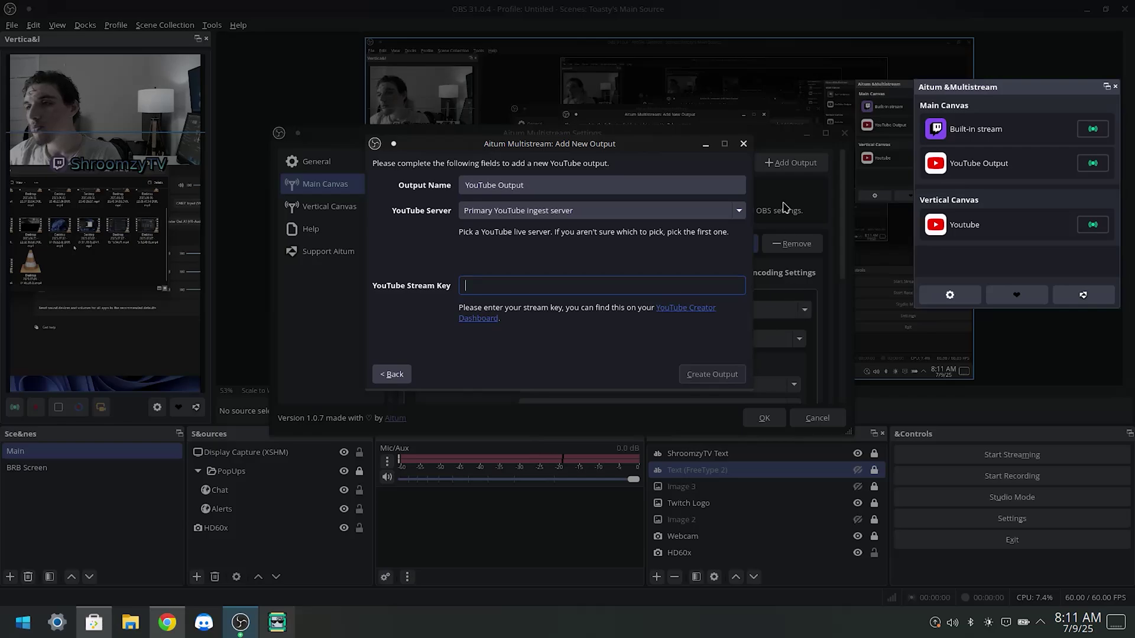
key("Escape")
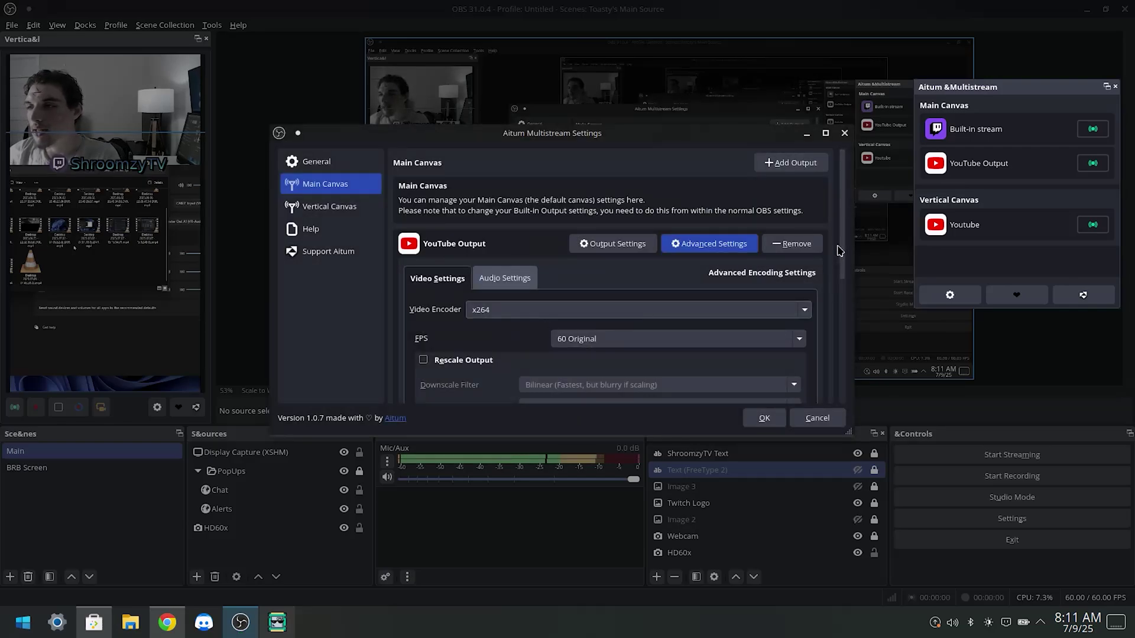
left_click(616, 244)
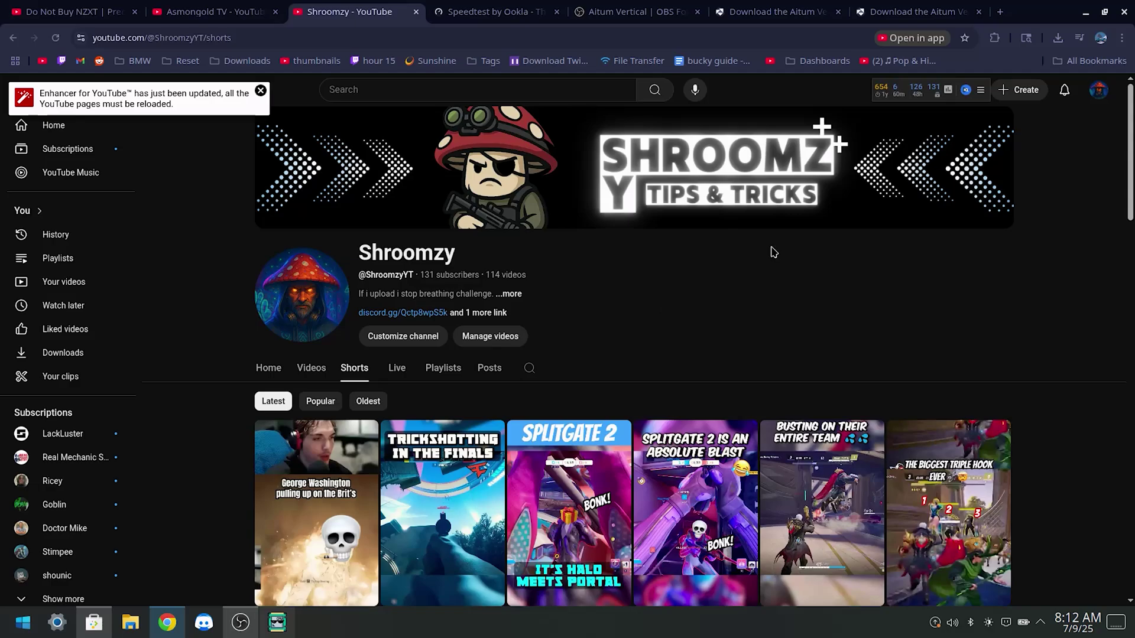
Schedule a new YouTube live stream reusing the previous stream's settings.
left_click(1022, 90)
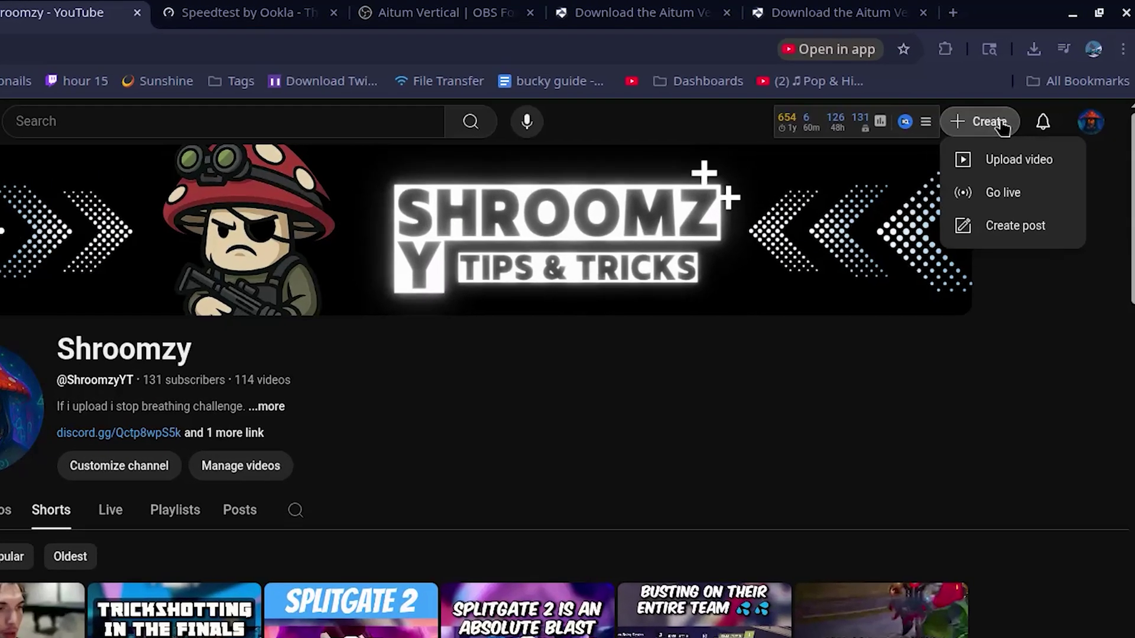
left_click(1044, 143)
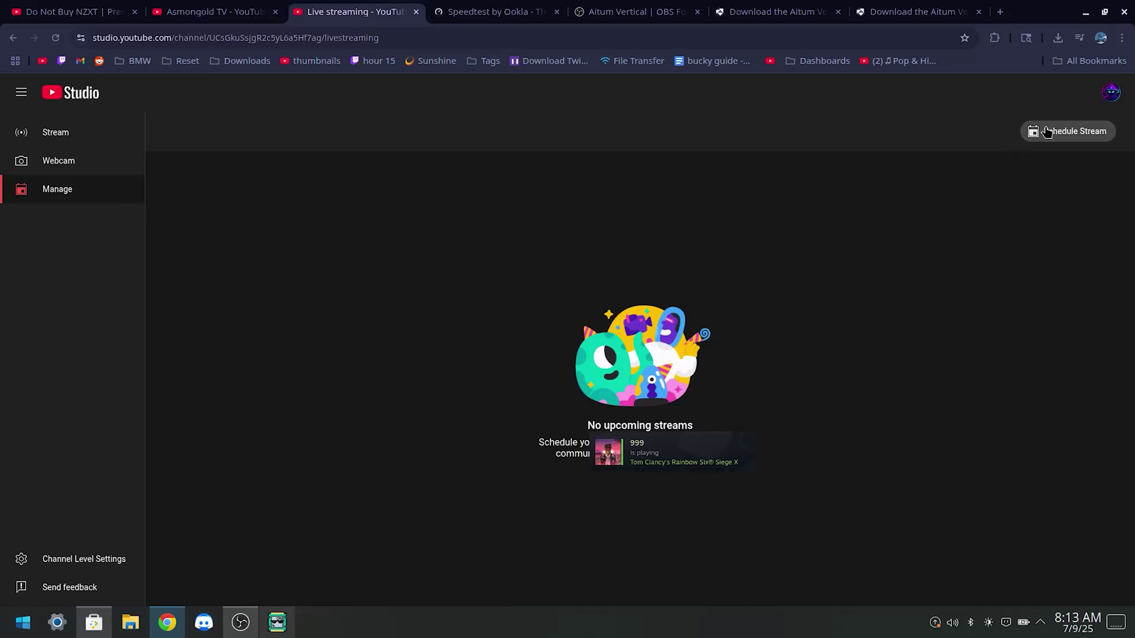
left_click(1046, 131)
left_click(691, 410)
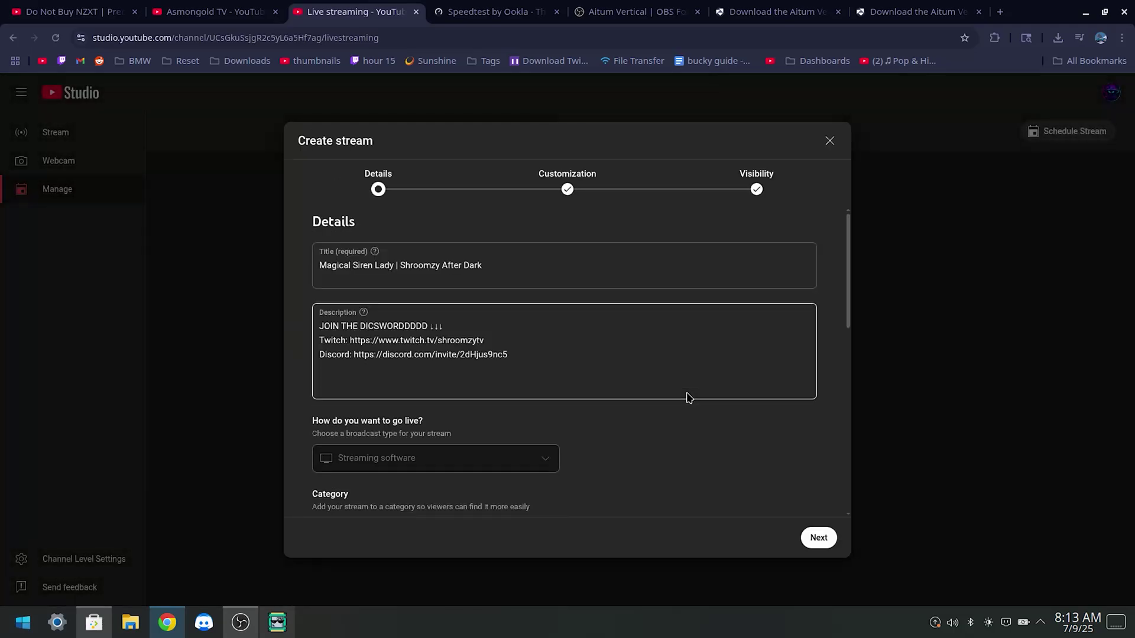
left_click(810, 534)
left_click(817, 537)
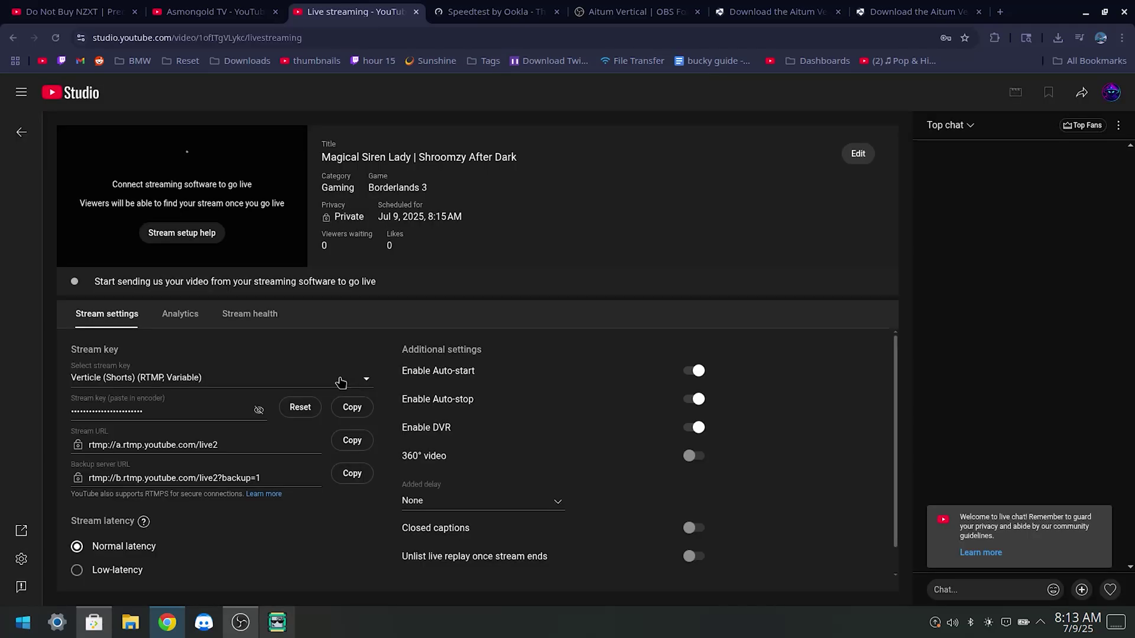
Create an RTMP stream key named Shorts, then reveal and select it for copying.
left_click(342, 382)
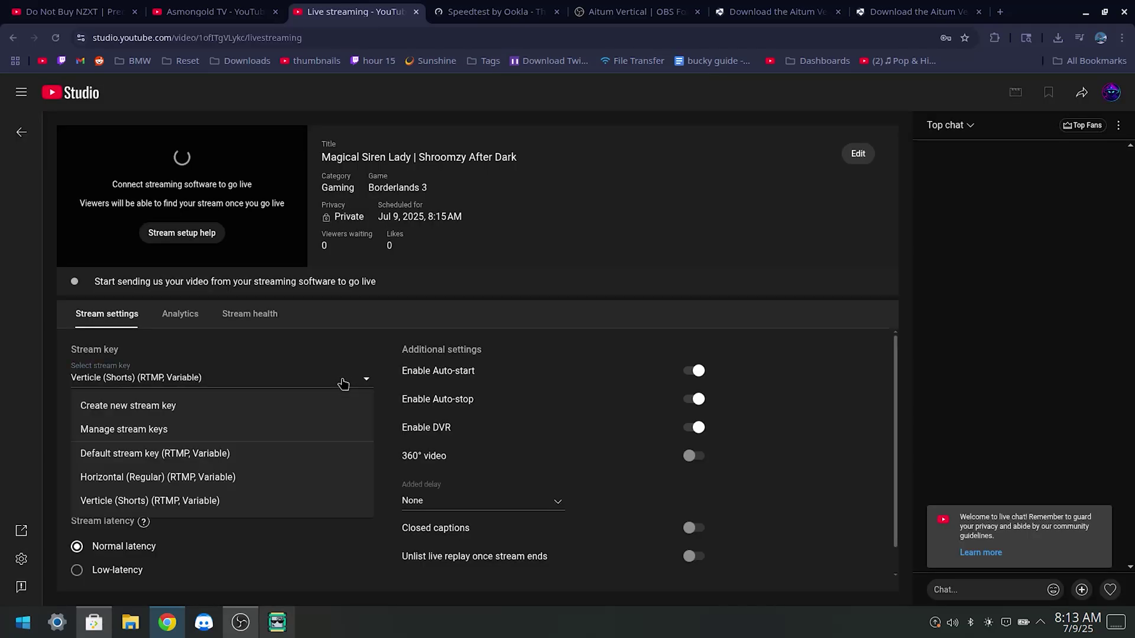
left_click(253, 406)
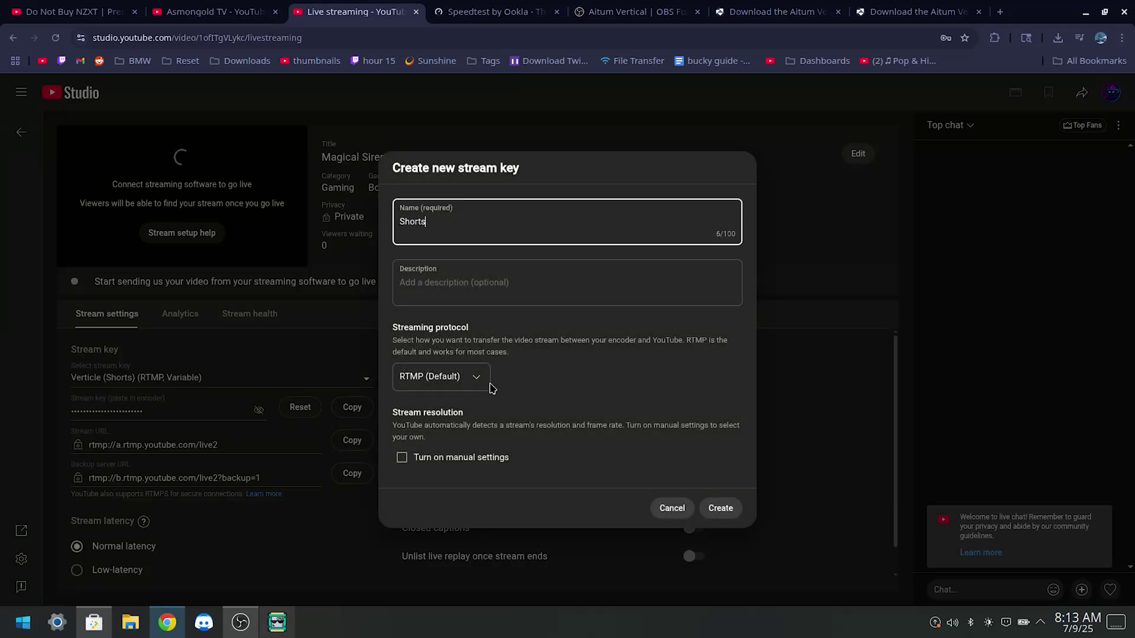
left_click(465, 381)
left_click(584, 376)
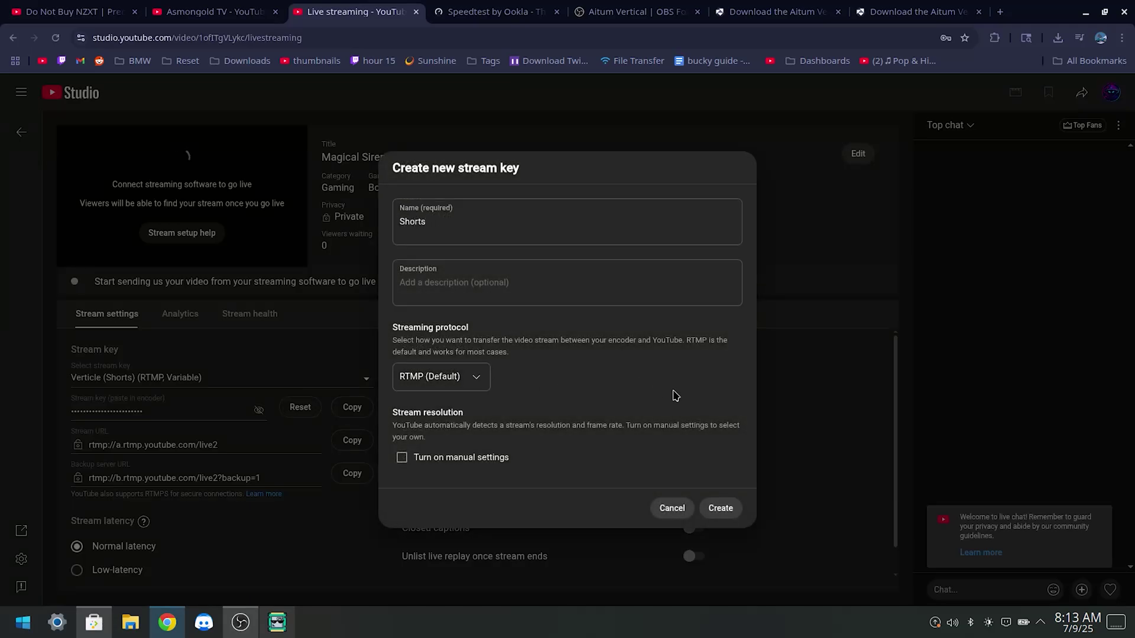
left_click(731, 505)
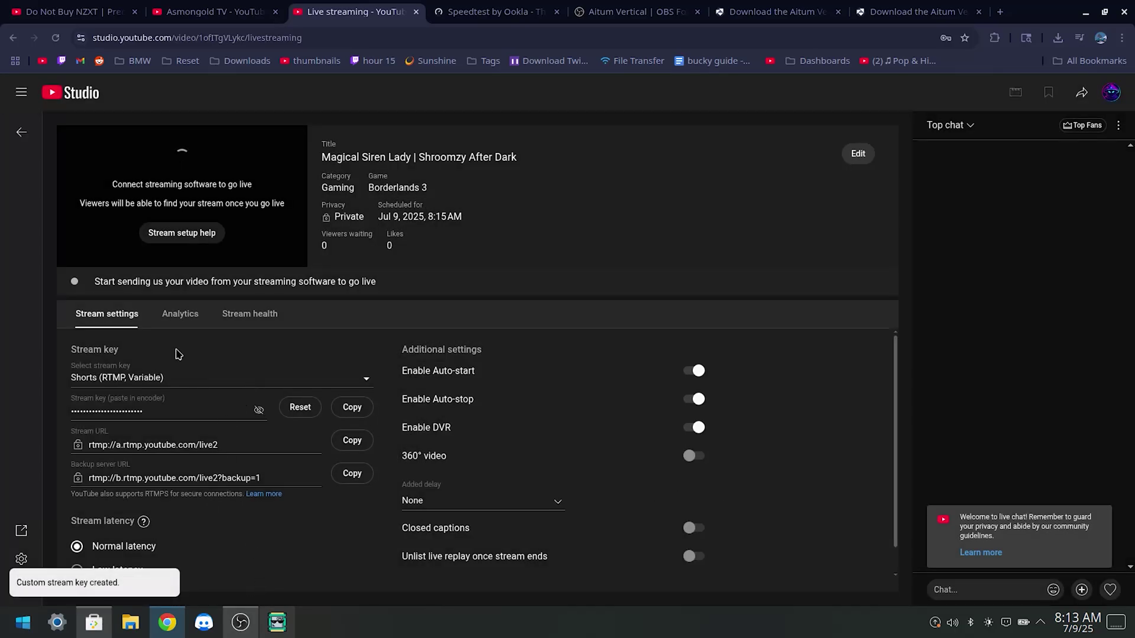
left_click(259, 410)
left_click_drag(183, 412, 68, 413)
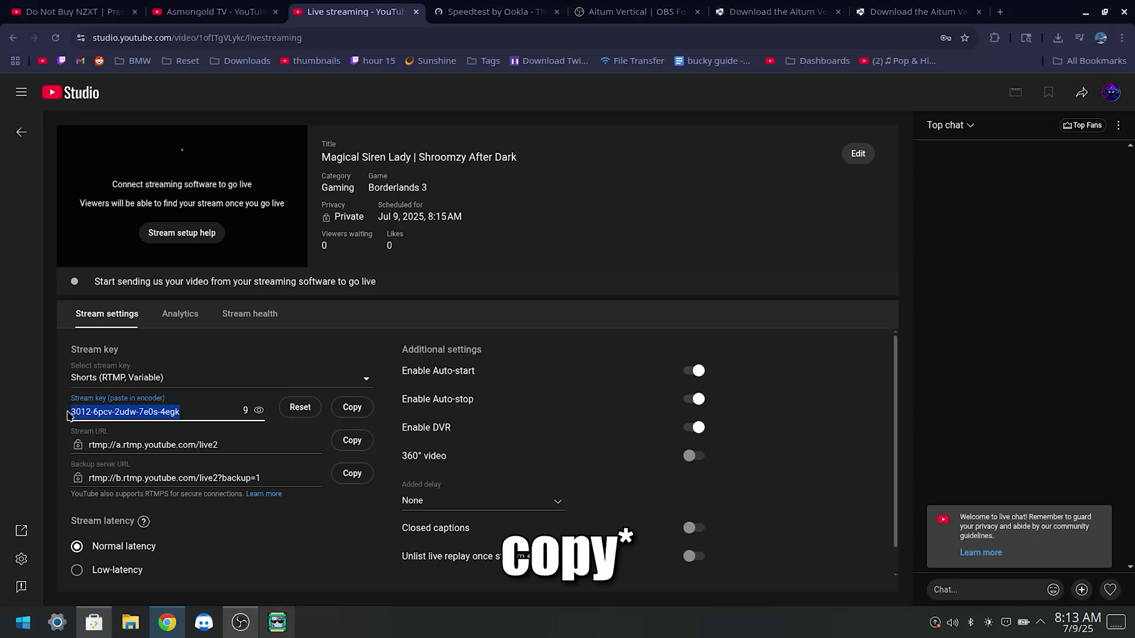
Paste the Shorts key into the Vertical Canvas Youtube output in Aitum Multistream and save it.
left_click(240, 622)
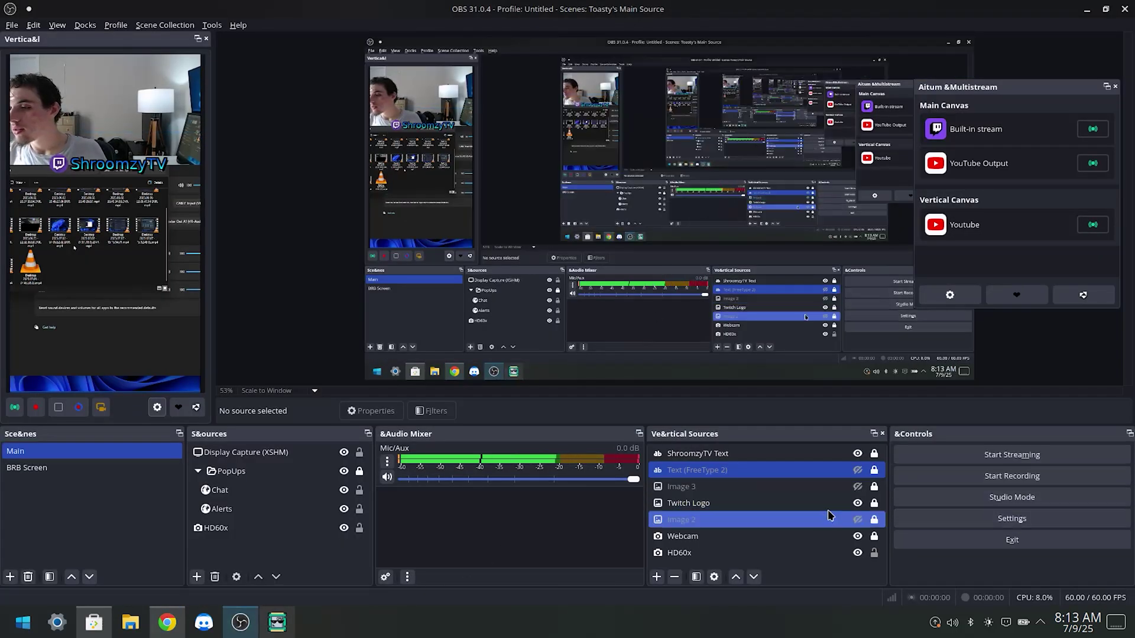
left_click(949, 295)
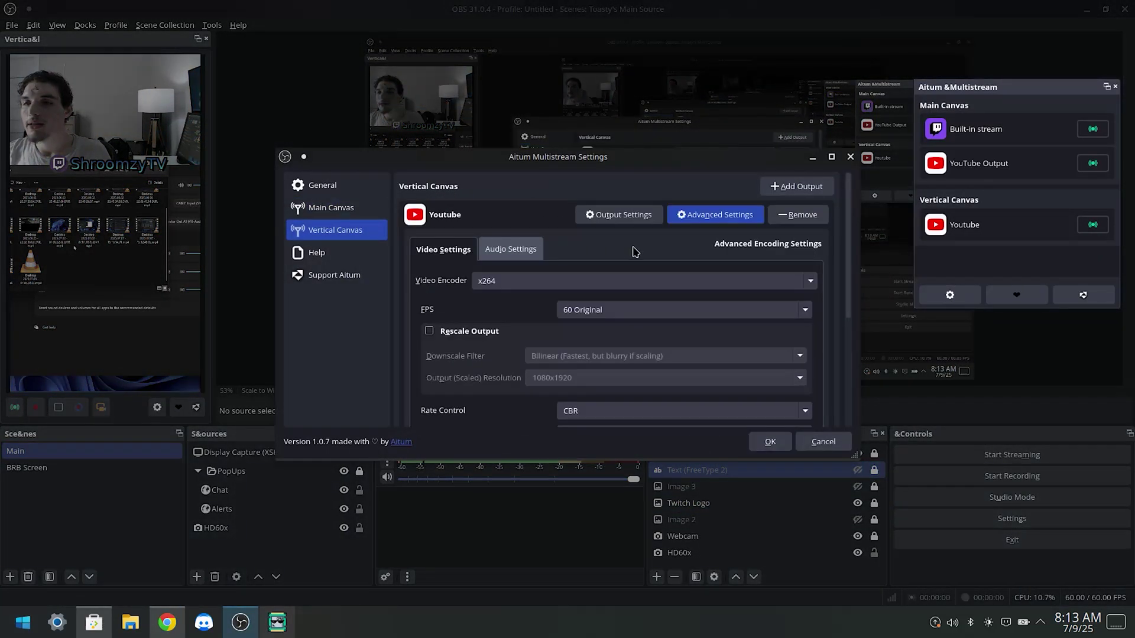
left_click(636, 221)
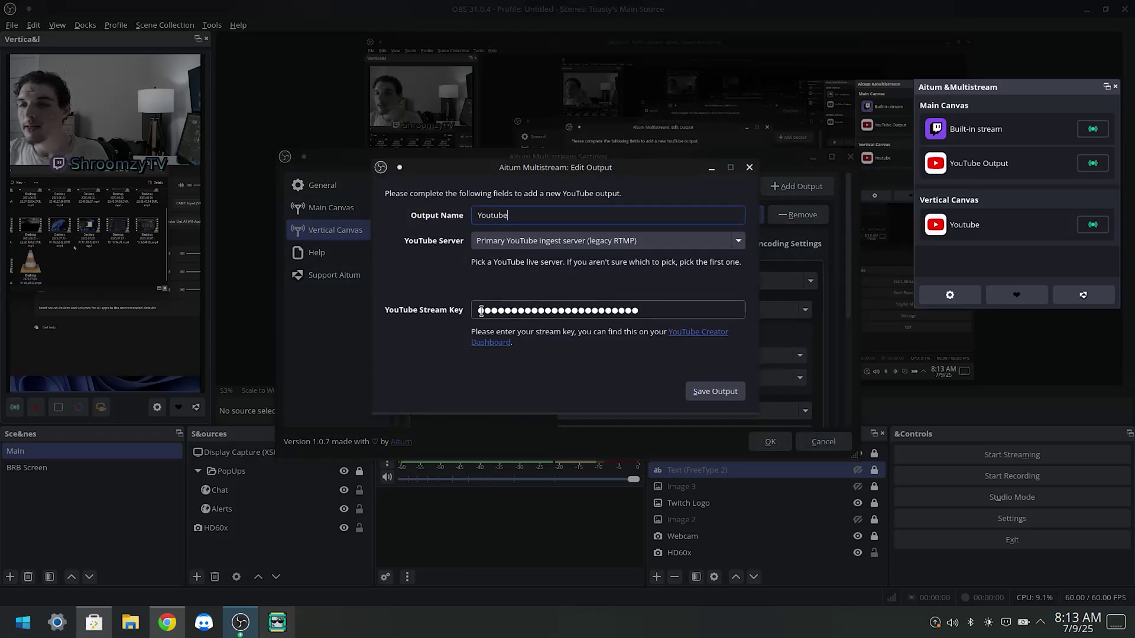
left_click(749, 167)
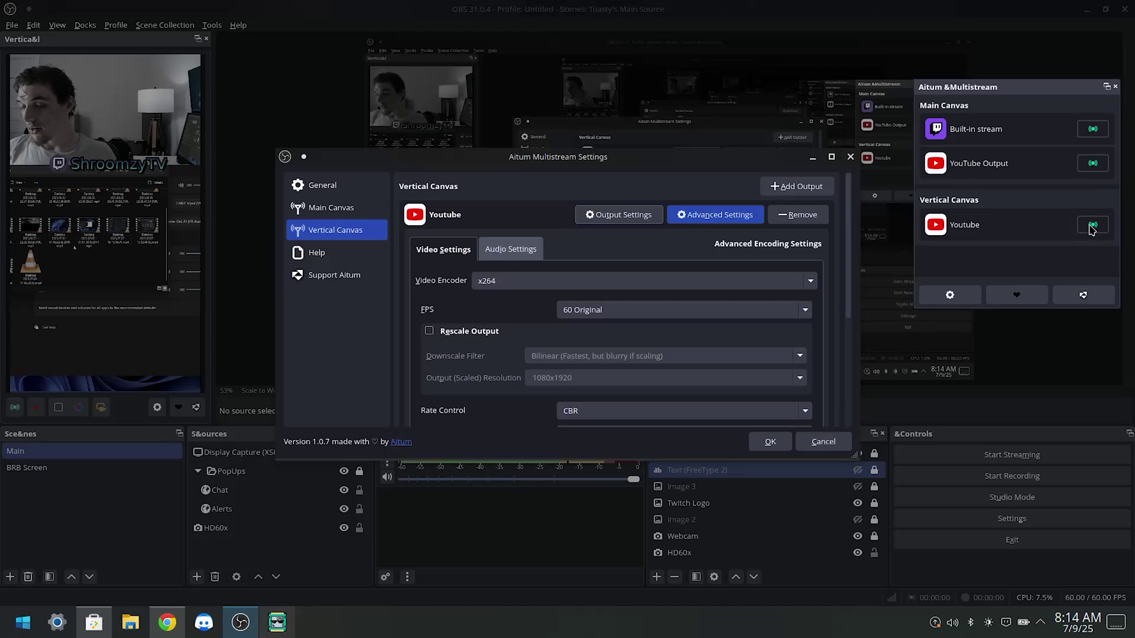
Schedule a second YouTube stream reusing the previous settings.
left_click(167, 622)
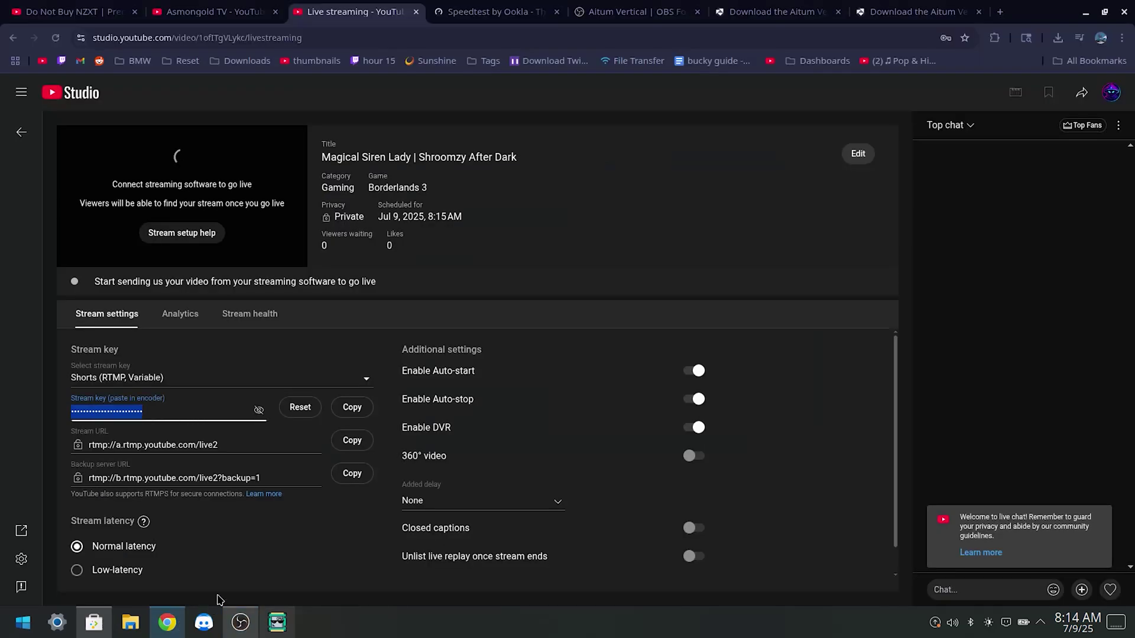
left_click(425, 292)
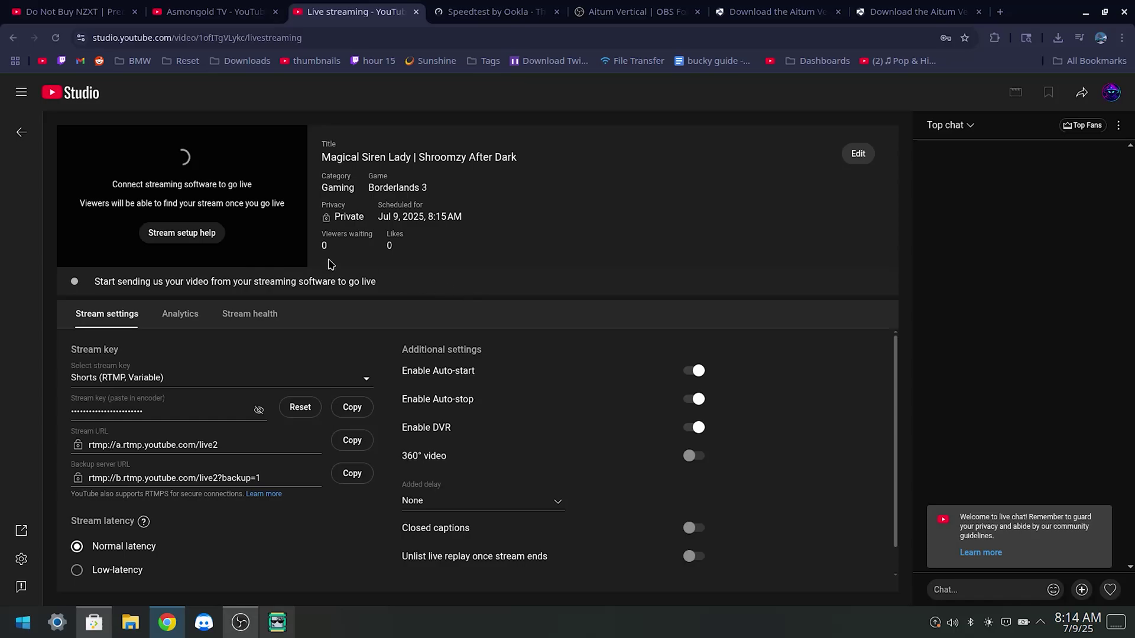
left_click(22, 140)
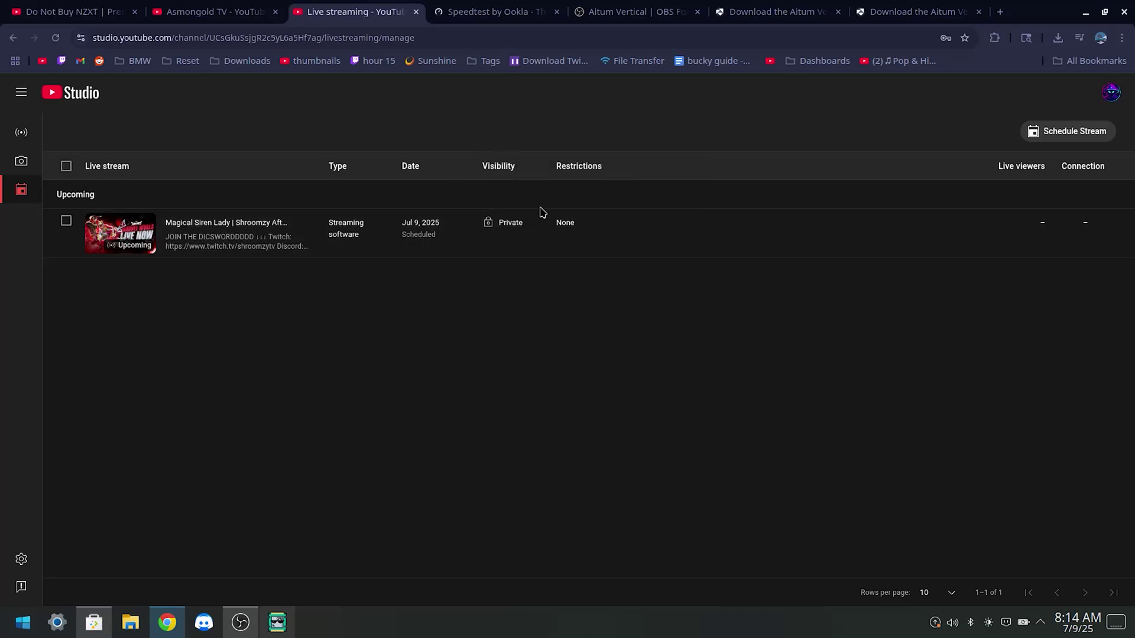
left_click(694, 406)
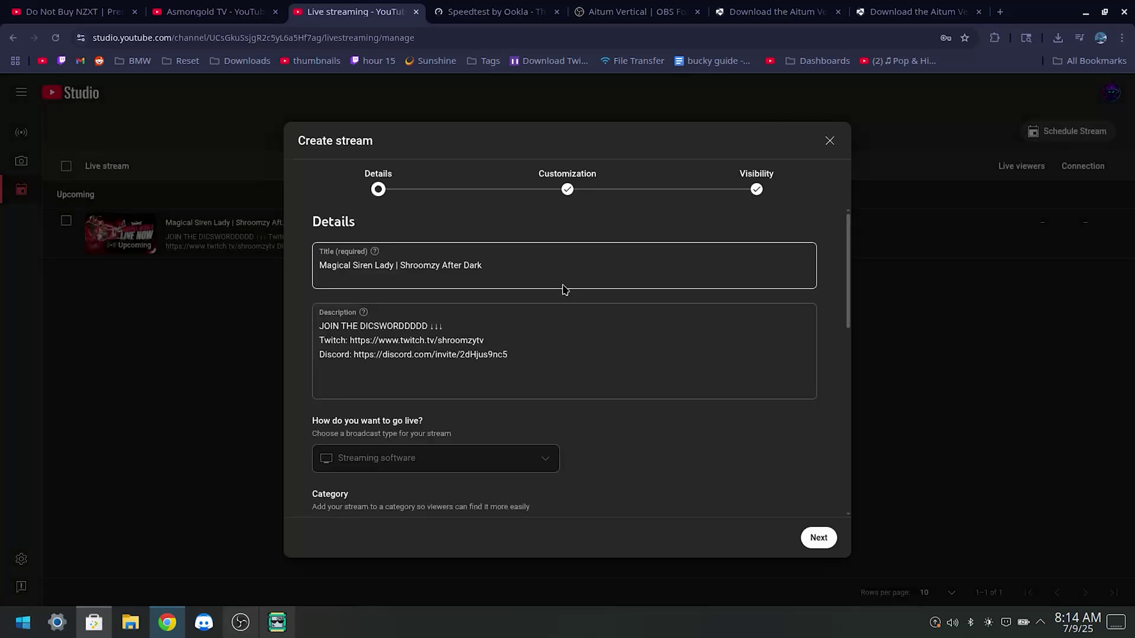
left_click(818, 537)
left_click(819, 538)
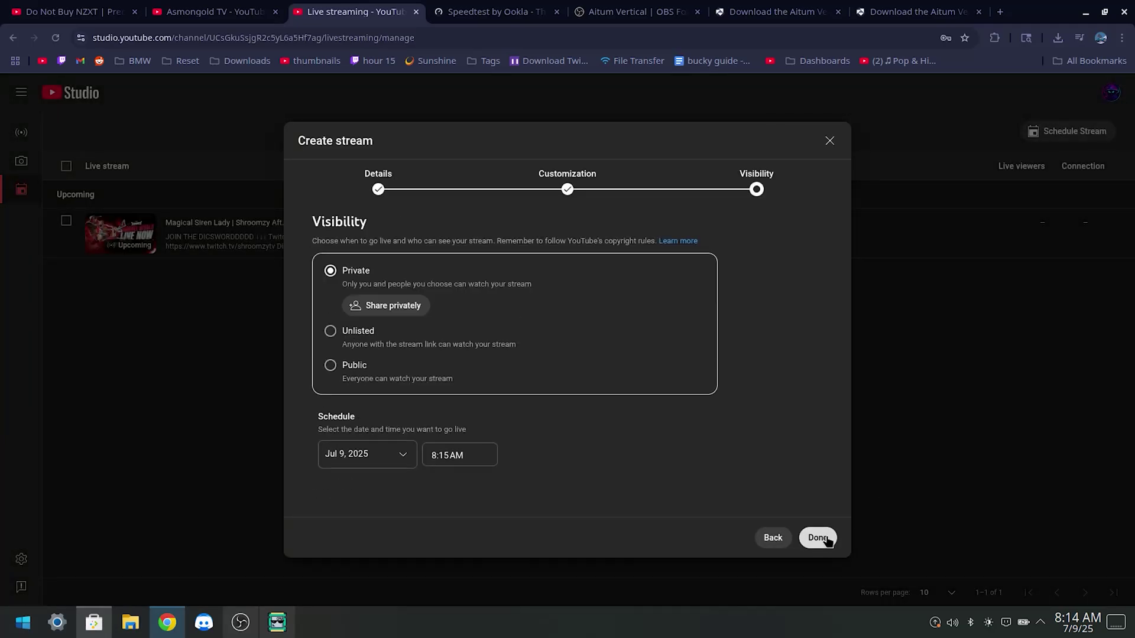
left_click(818, 537)
Create a new stream key named hori and return to the live streams list.
left_click(189, 378)
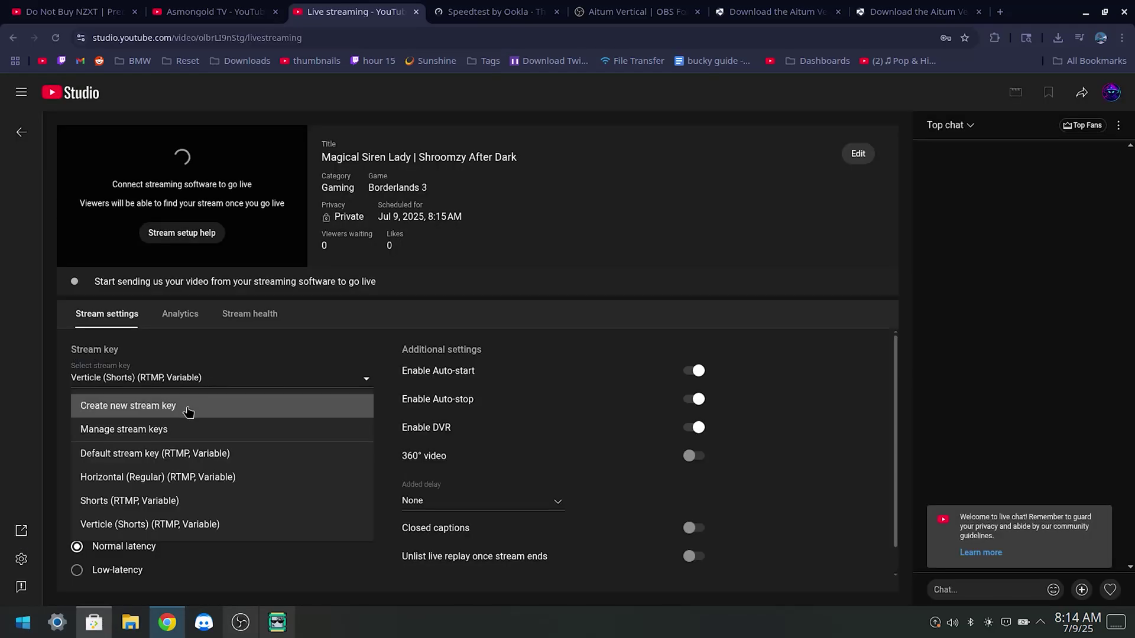
left_click(188, 410)
left_click(460, 238)
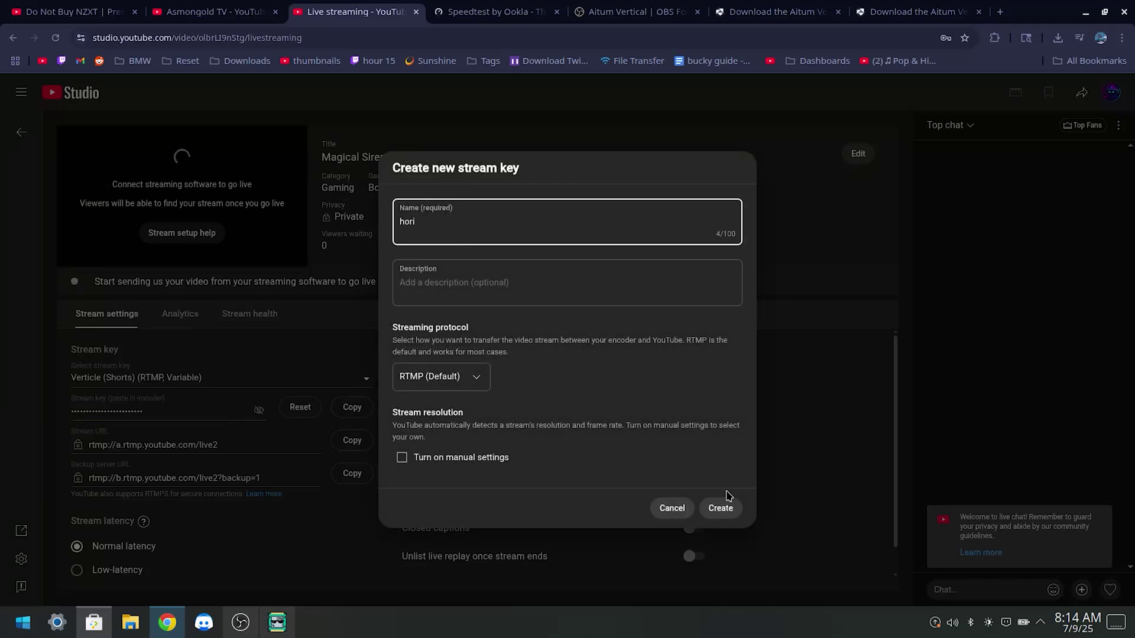
left_click(720, 507)
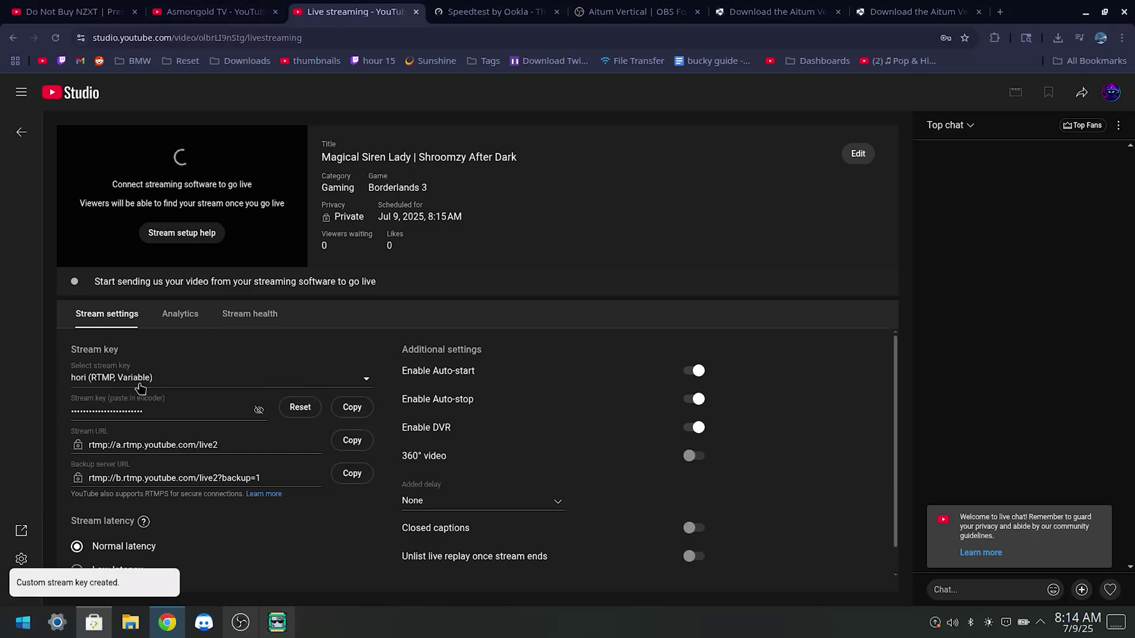
left_click(21, 132)
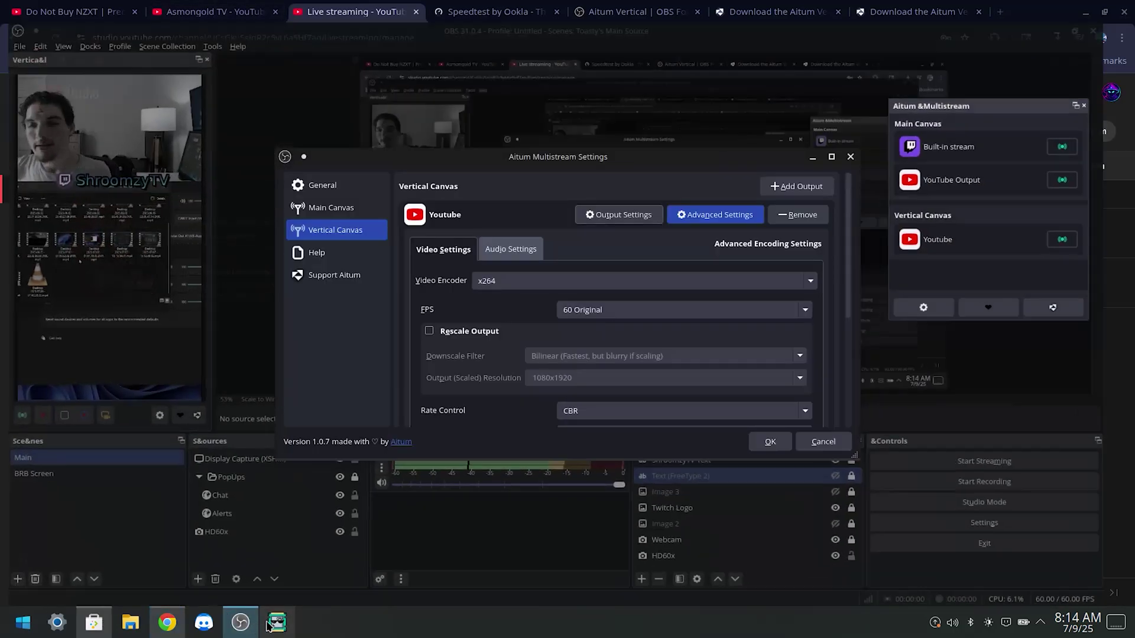
left_click(241, 623)
left_click(350, 211)
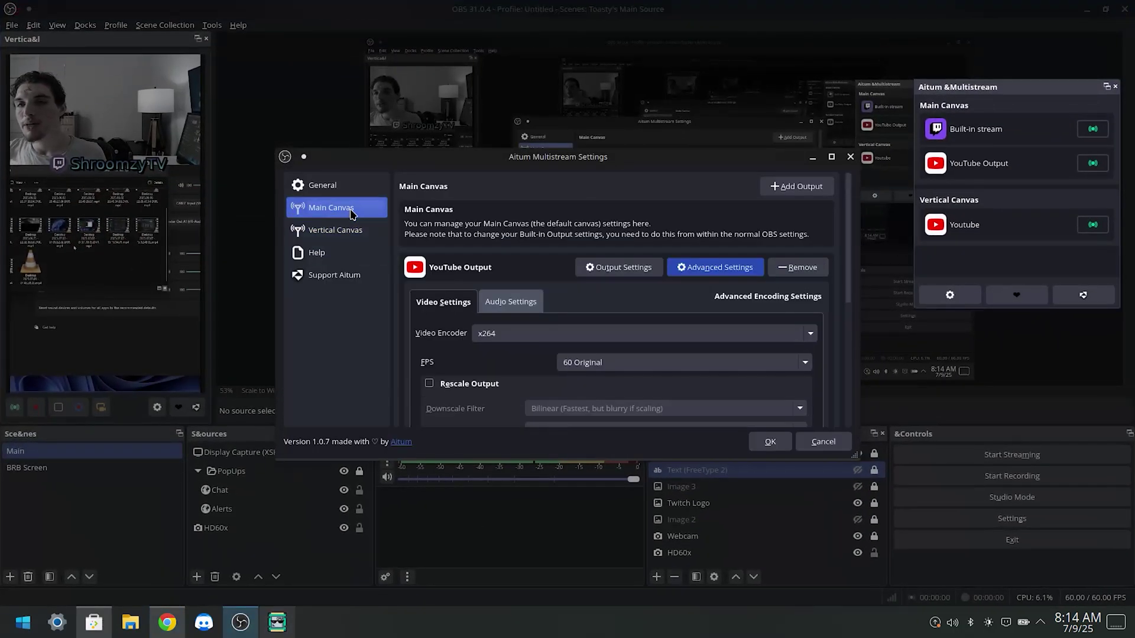
left_click(618, 267)
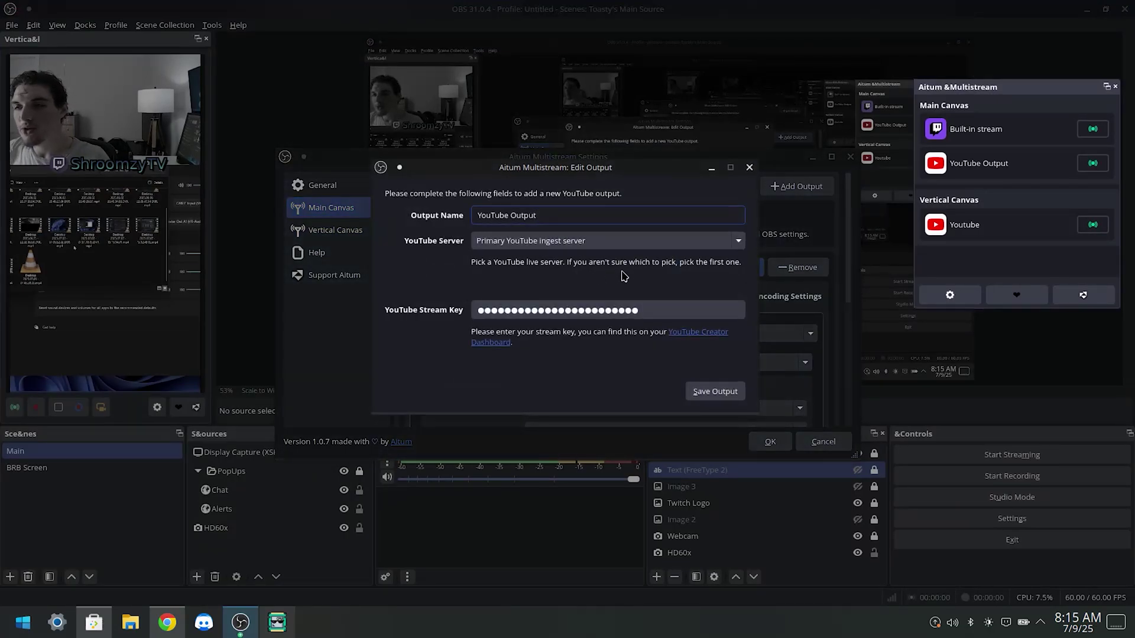
left_click(749, 168)
left_click(168, 623)
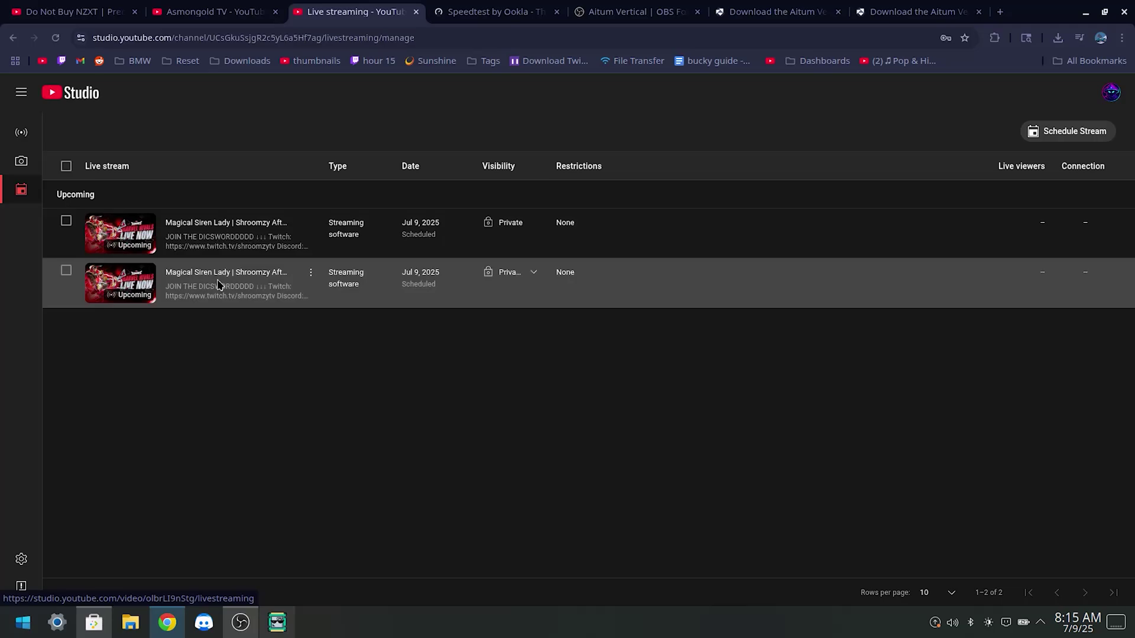
Bring the OBS Studio main window back to the front.
left_click(254, 614)
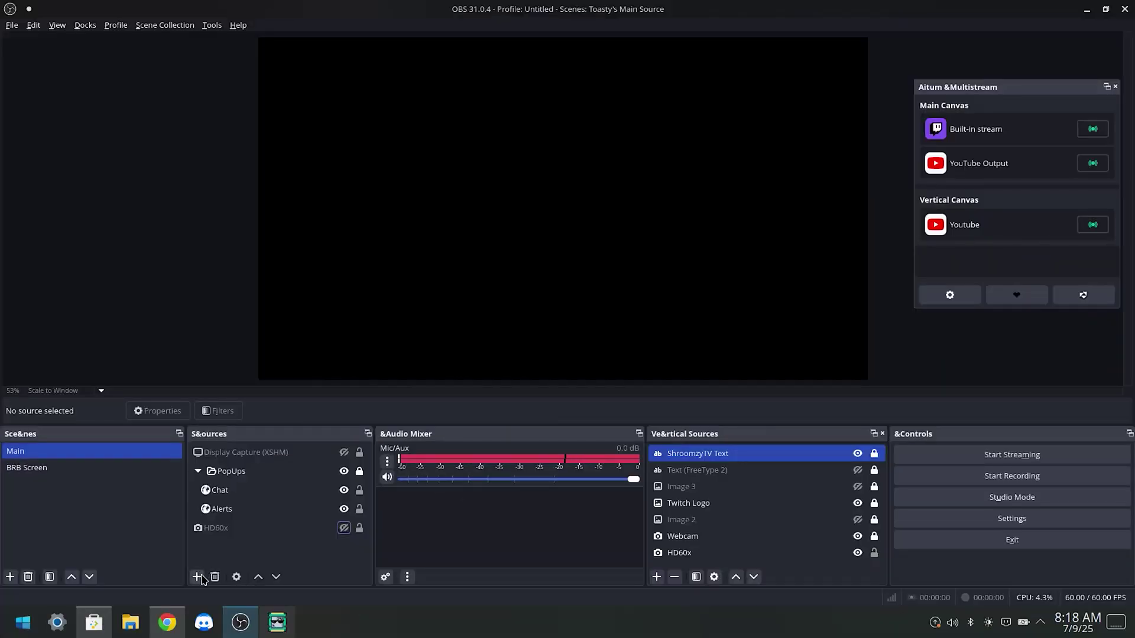
Add a Video Capture Device (V4L2) source named hd60pp using the Elgato HD60 X card.
left_click(196, 577)
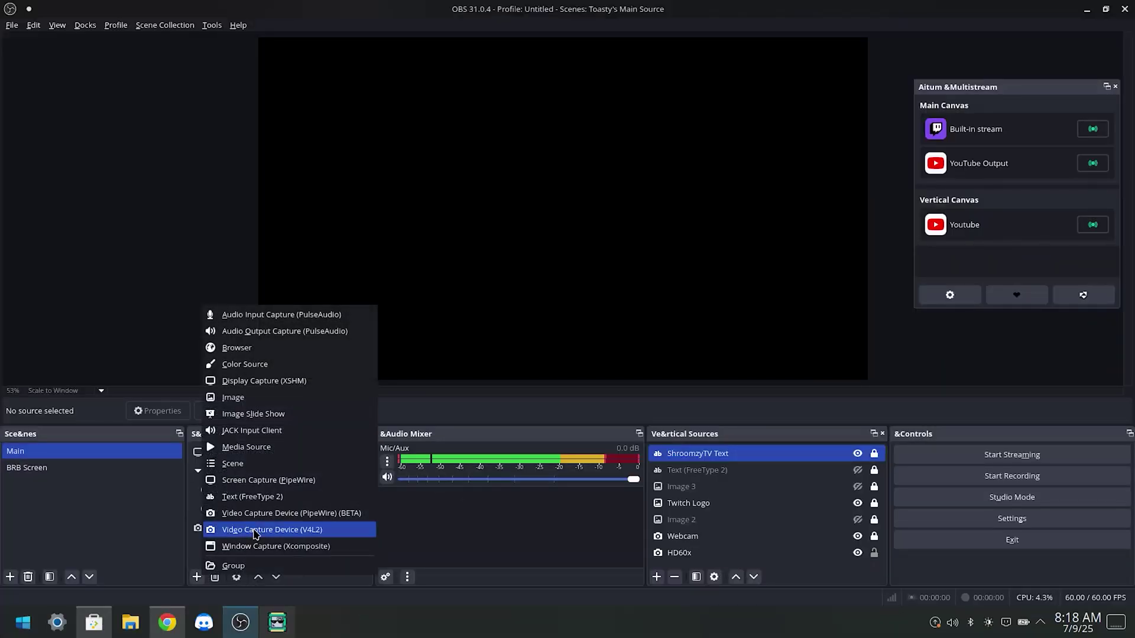
left_click(335, 535)
type("hd60pp")
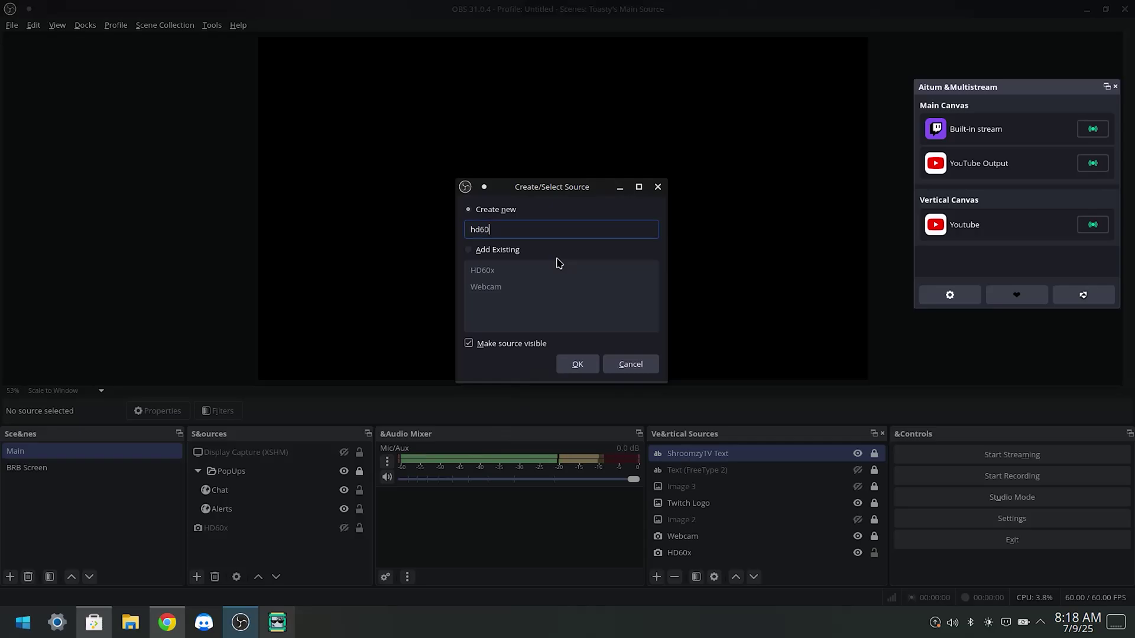
left_click(582, 364)
left_click(519, 294)
left_click(513, 308)
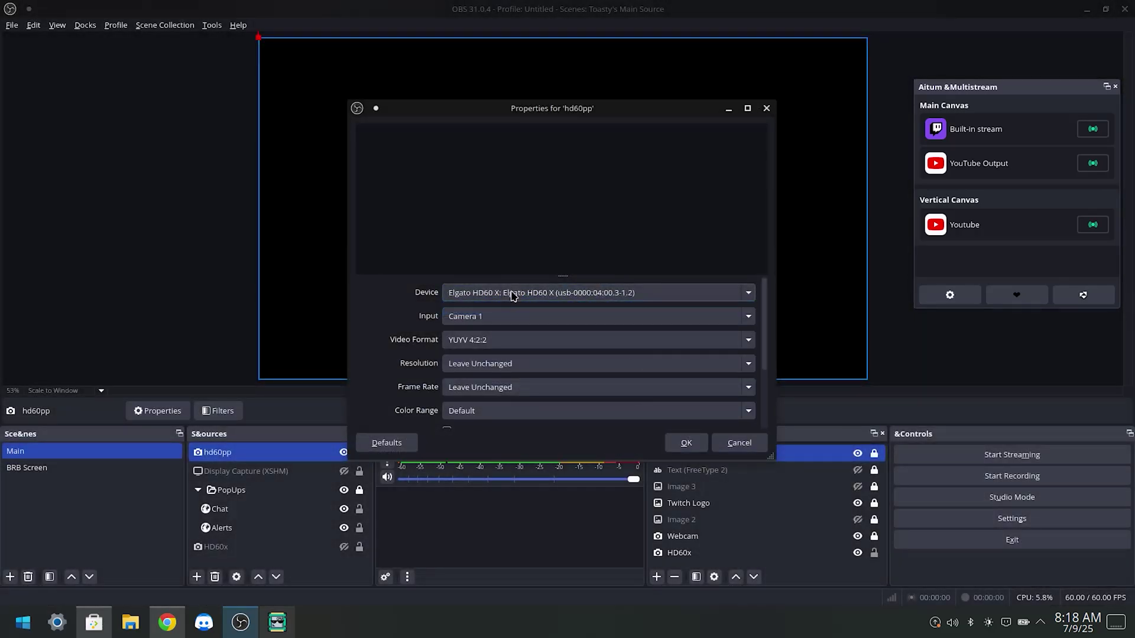
left_click(513, 293)
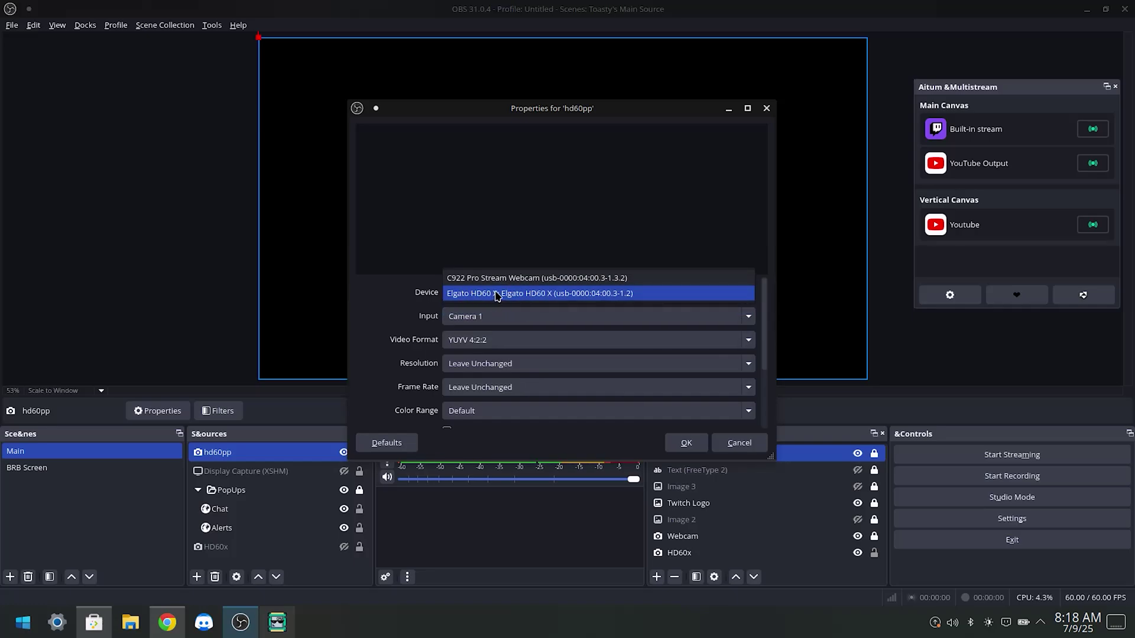
left_click(496, 295)
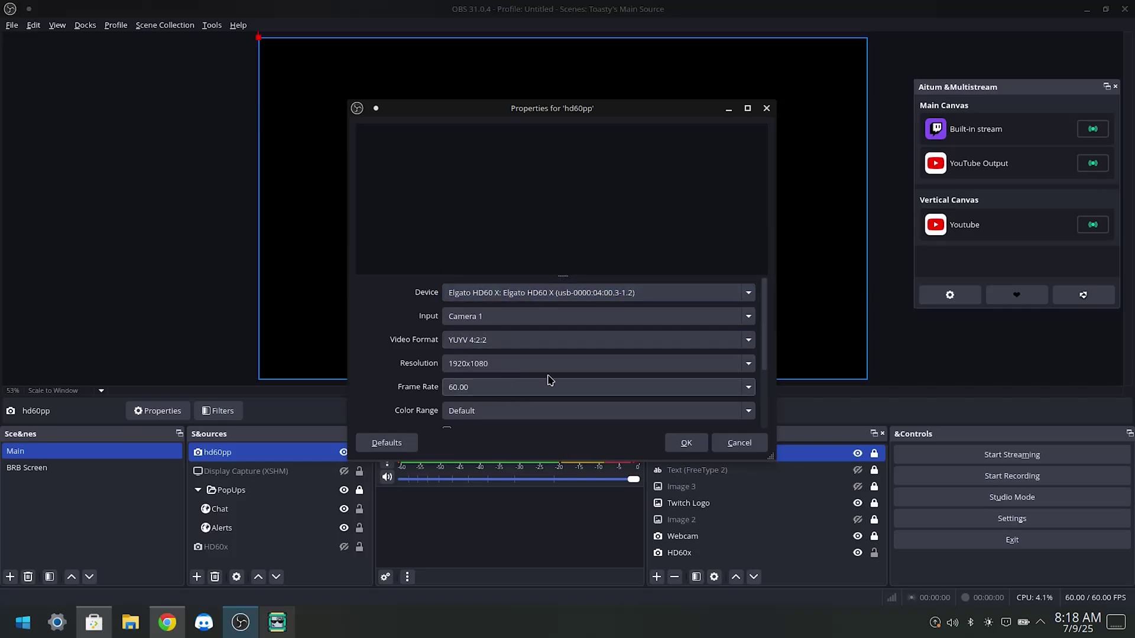
left_click(686, 443)
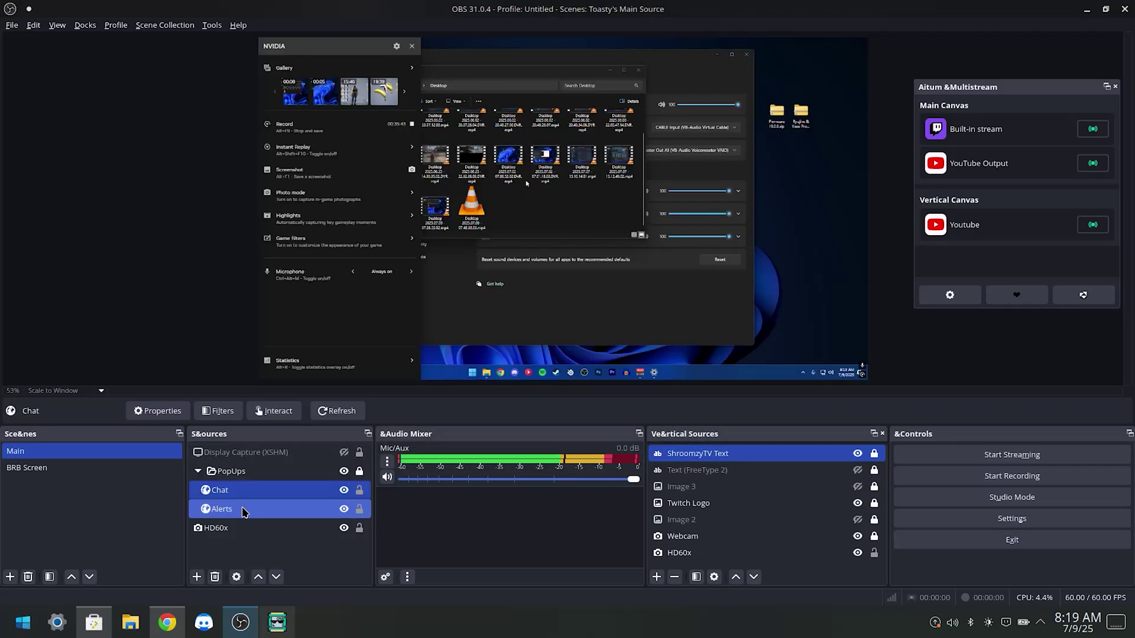
Set Mic/Auxiliary Audio to Elgato HD60 X Analog Stereo in the Audio settings.
left_click(239, 511, "ctrl")
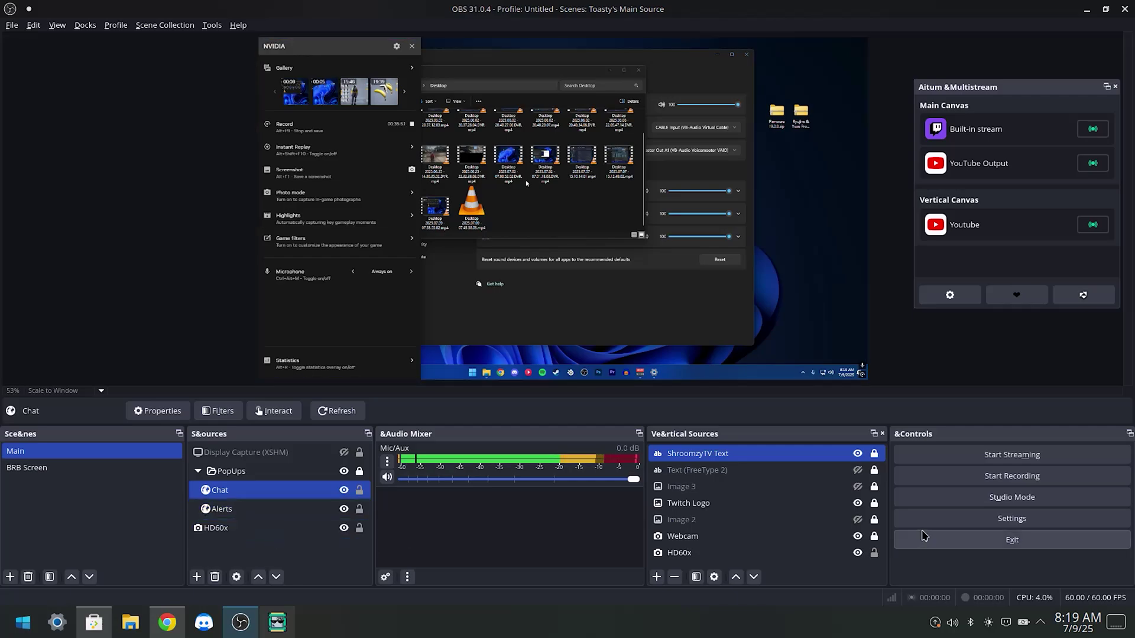
left_click(1011, 518)
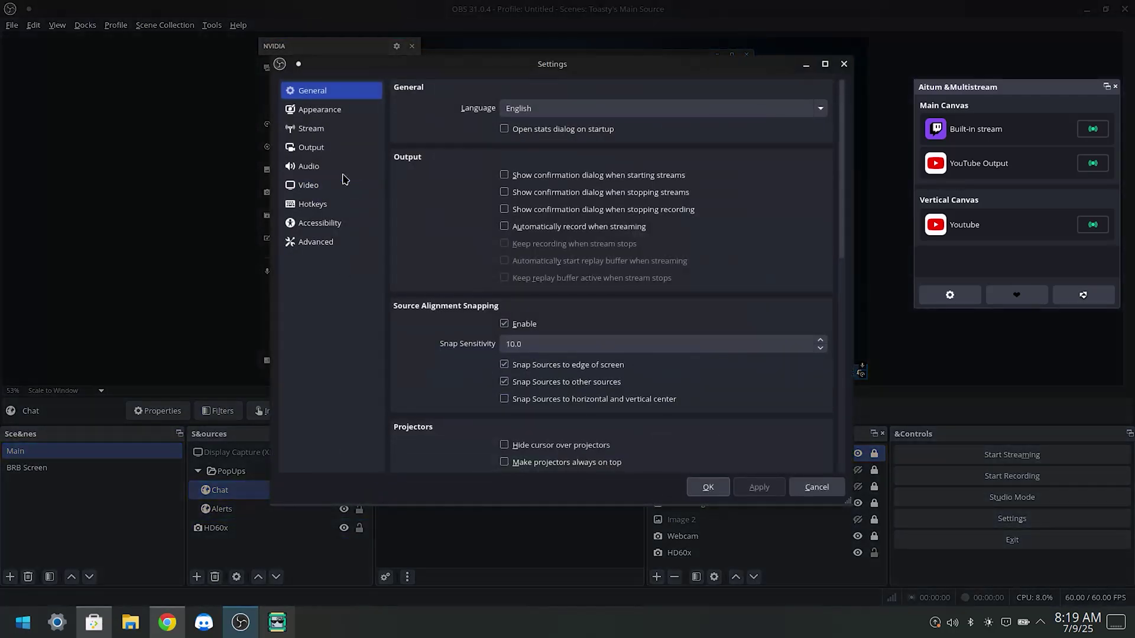
left_click(308, 166)
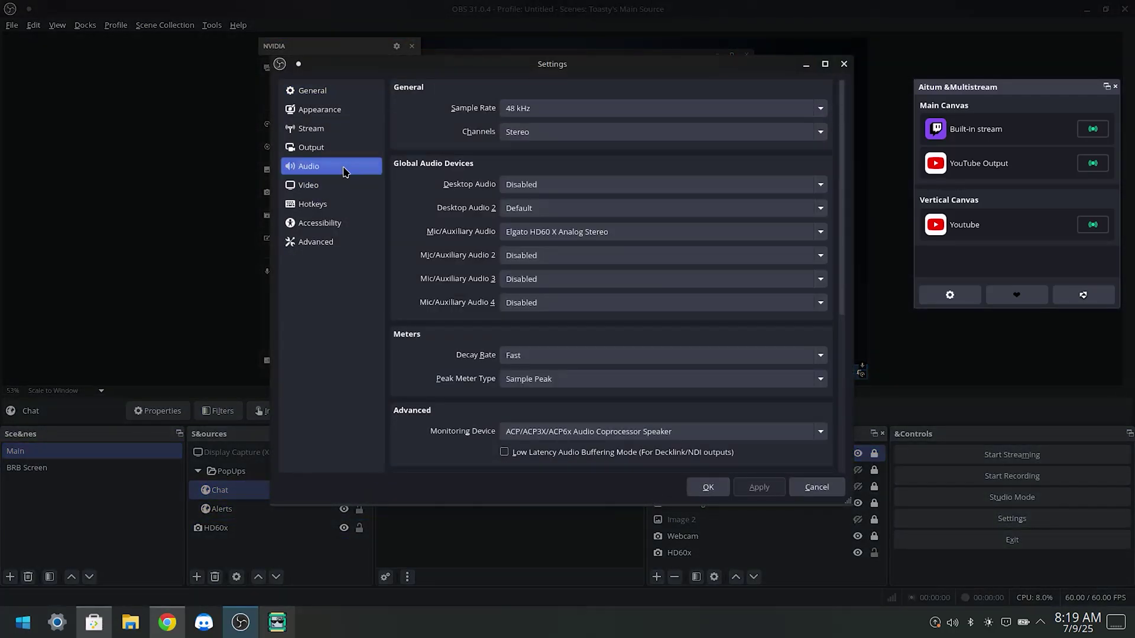
left_click(566, 234)
left_click(569, 235)
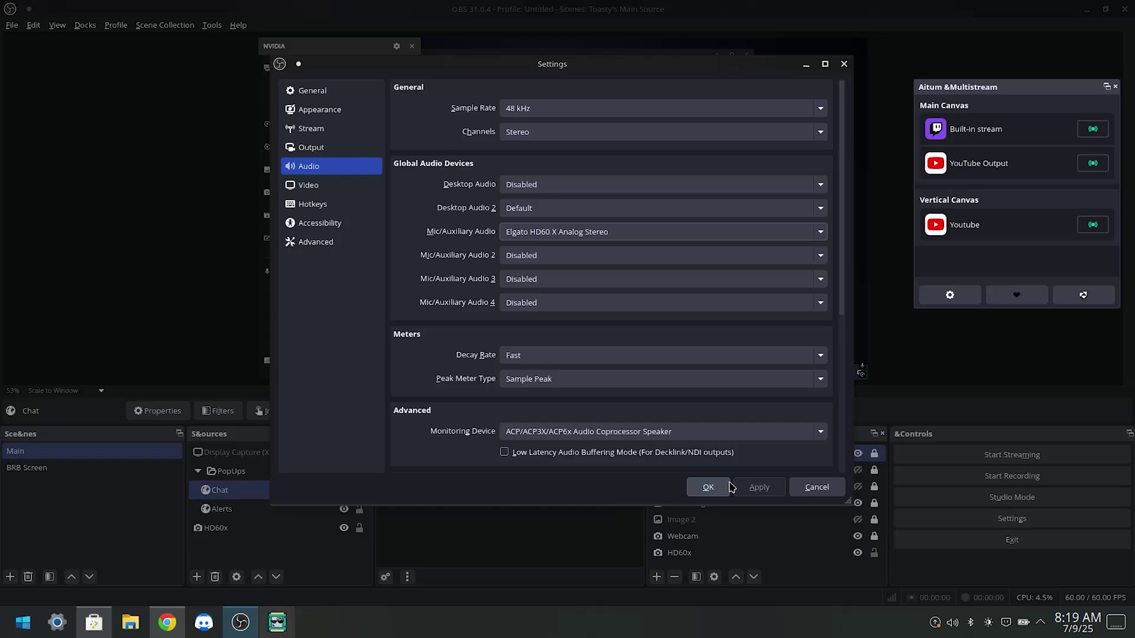
left_click(729, 487)
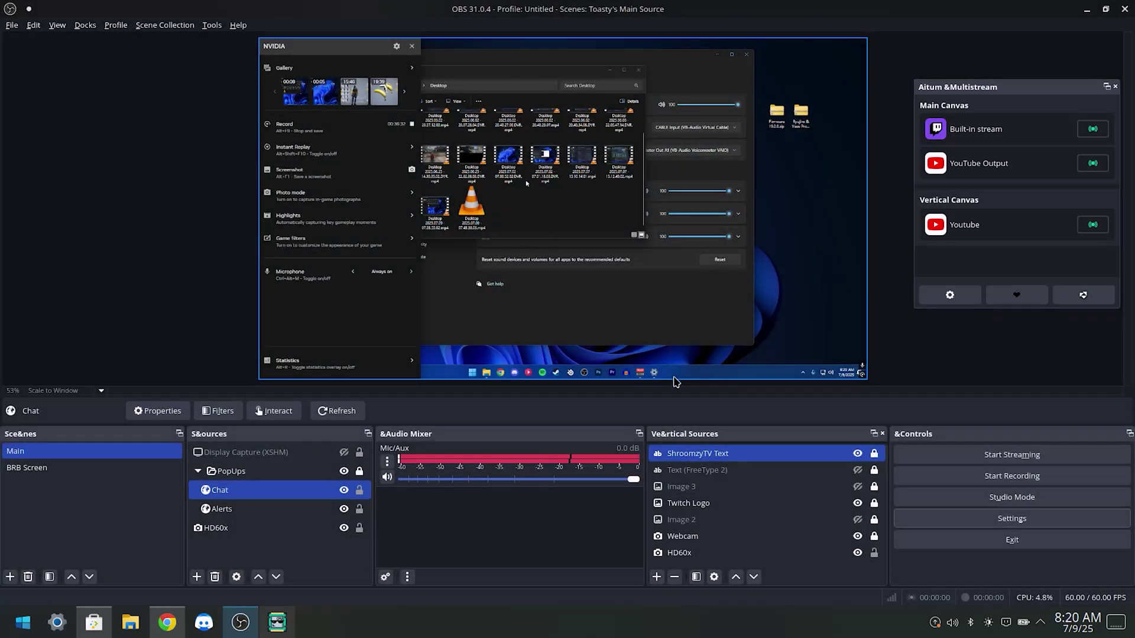
With HD60x selected, add a default-named Audio Input Capture using Elgato HD60 X Analog Stereo.
left_click(285, 528)
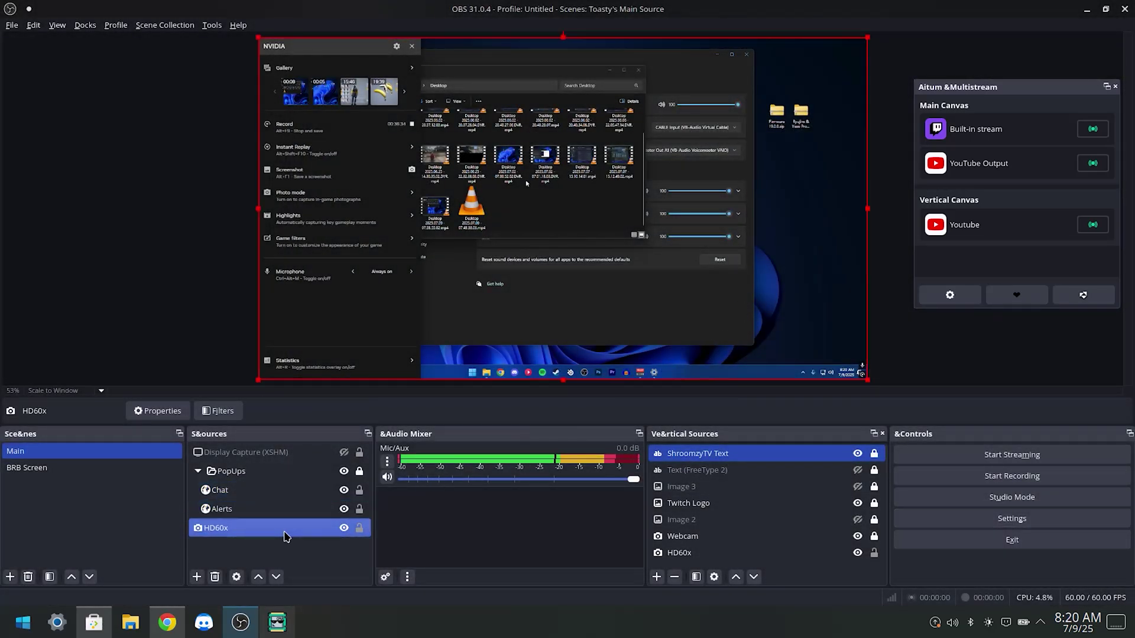
left_click(278, 508)
key("Up")
key("Up")
key("Up")
key("Down")
key("Down")
key("Down")
key("Down")
left_click(196, 577)
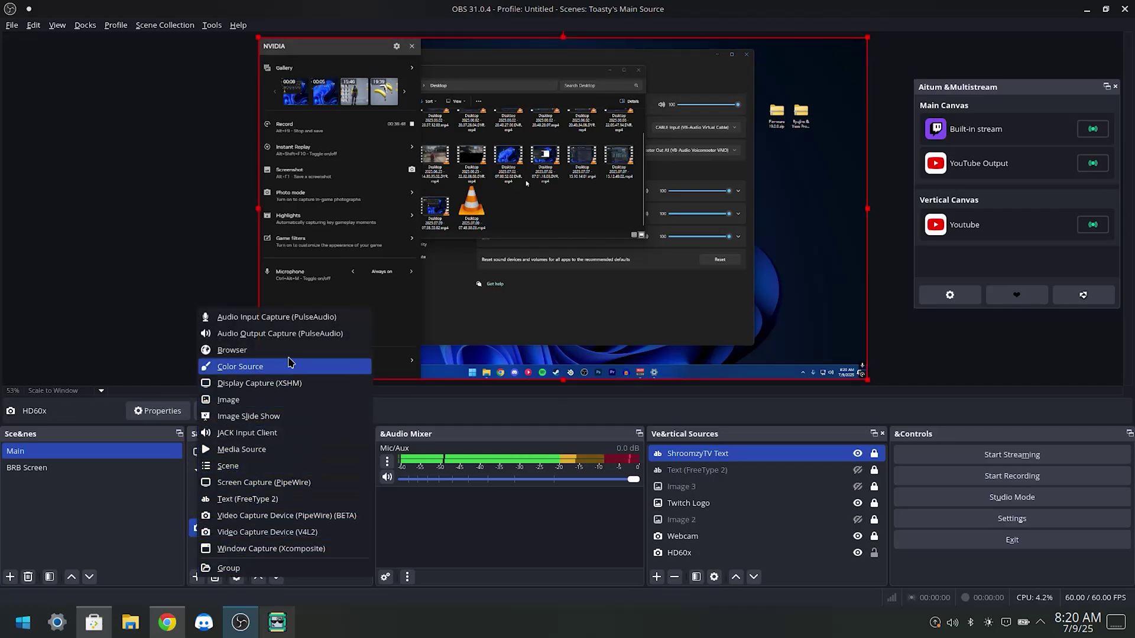
left_click(284, 316)
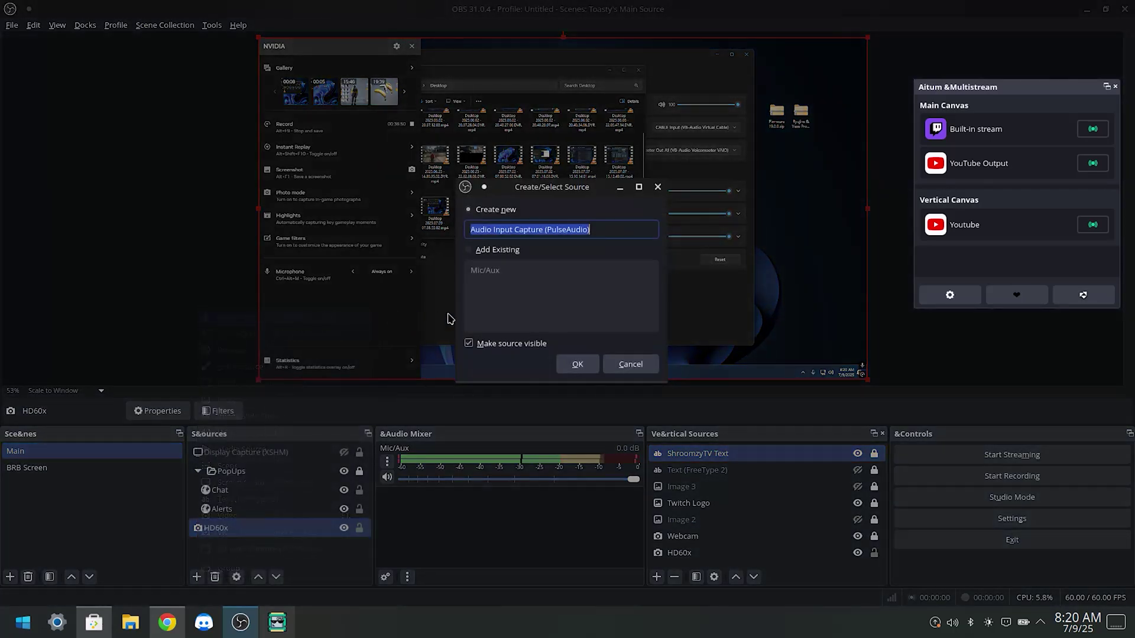
left_click(577, 364)
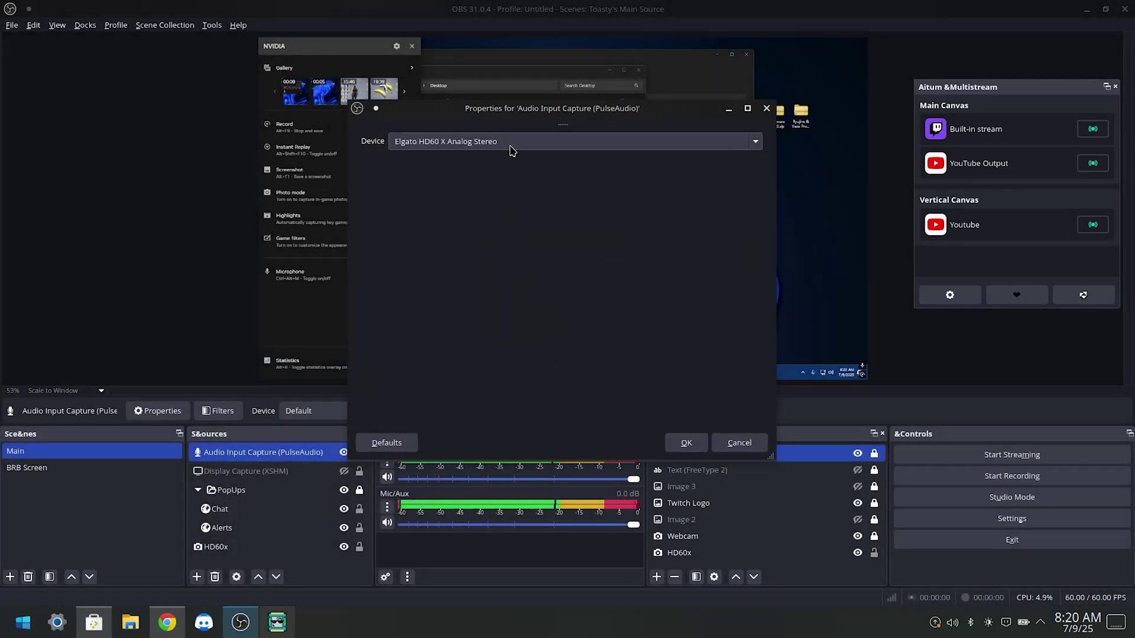
left_click(686, 443)
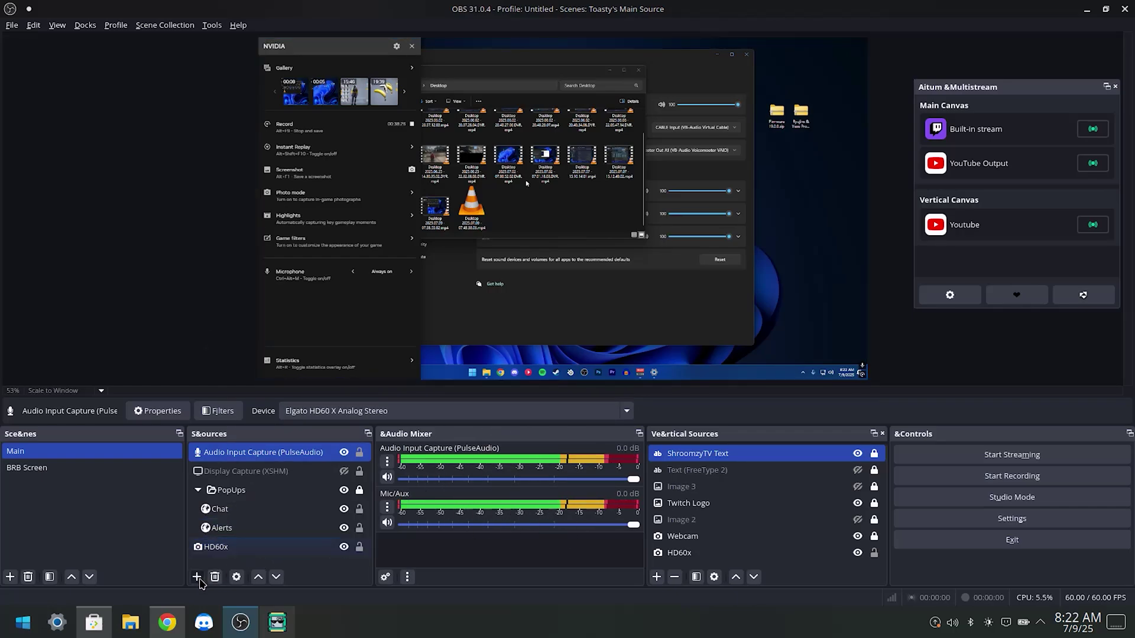
Add a Window Capture (Xcomposite) of the 'Live streaming - YouTube Studio - Google Chrome' window.
left_click(199, 576)
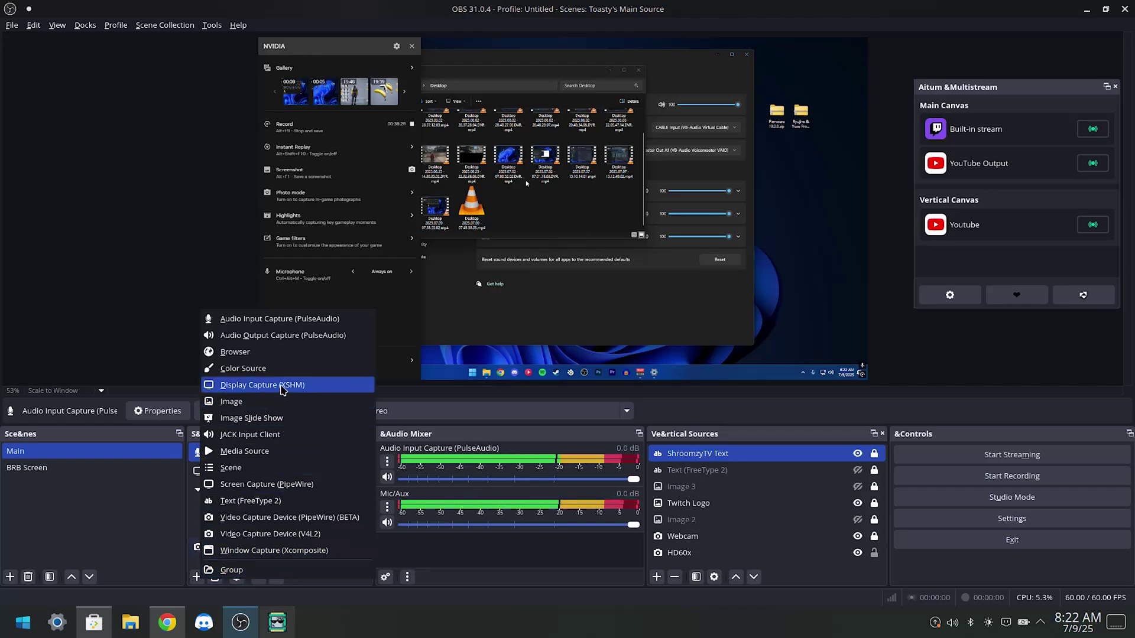
left_click(280, 555)
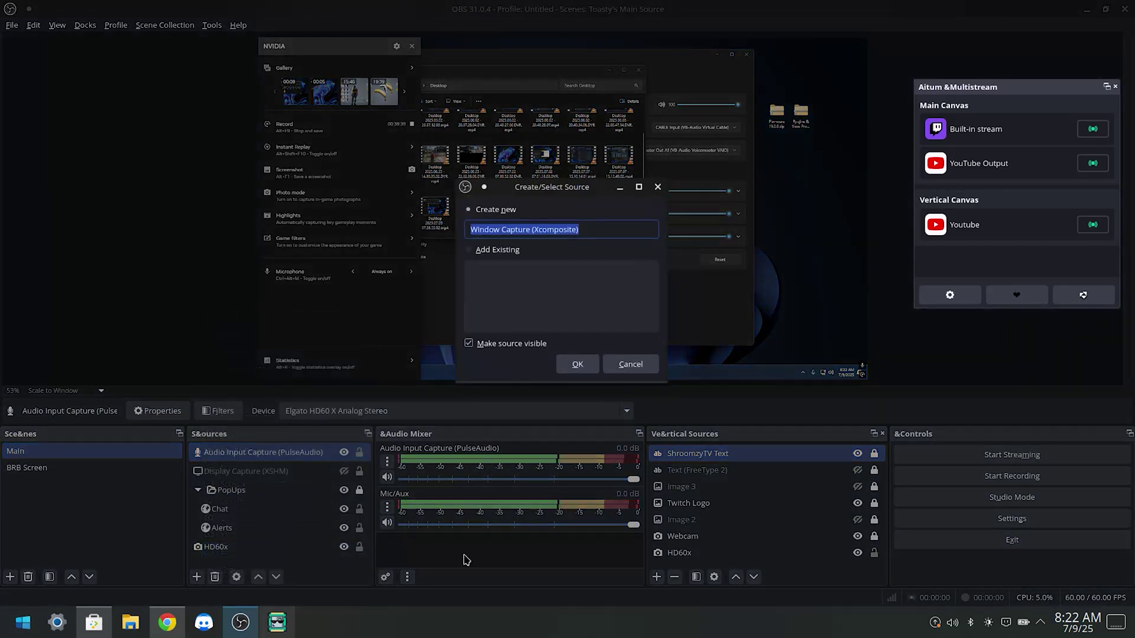
left_click(577, 365)
left_click(469, 293)
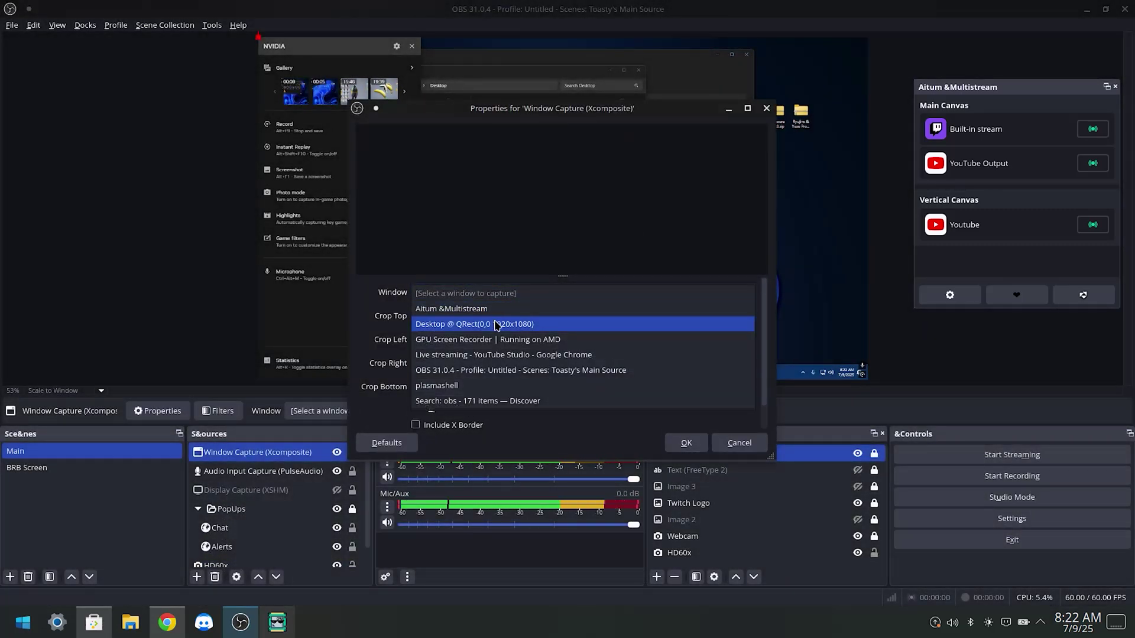
left_click(496, 355)
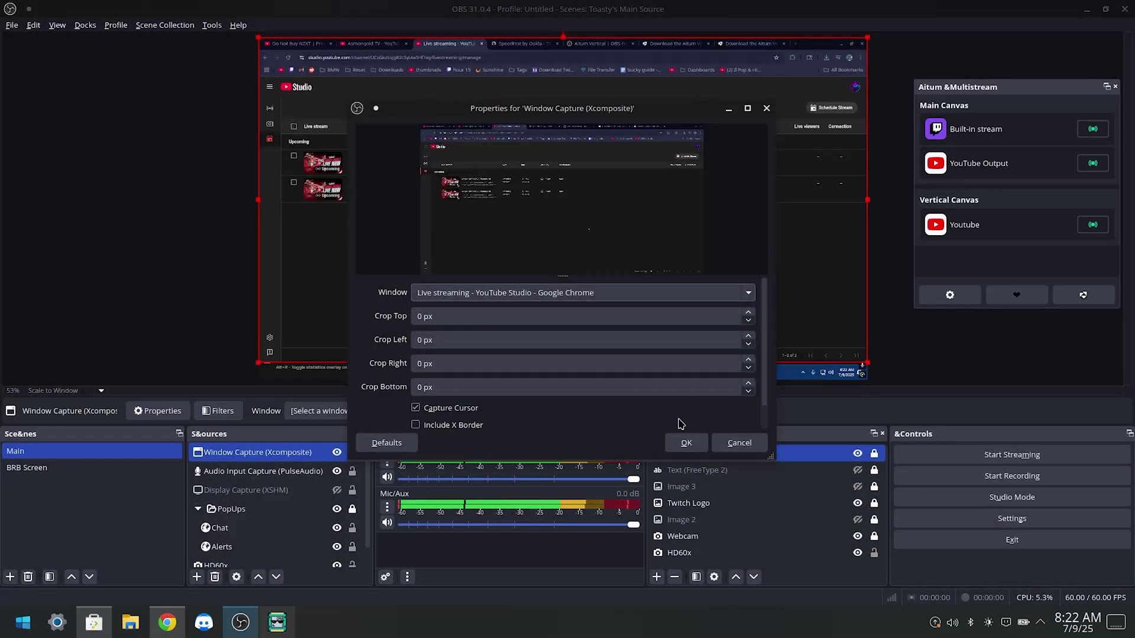
left_click(683, 441)
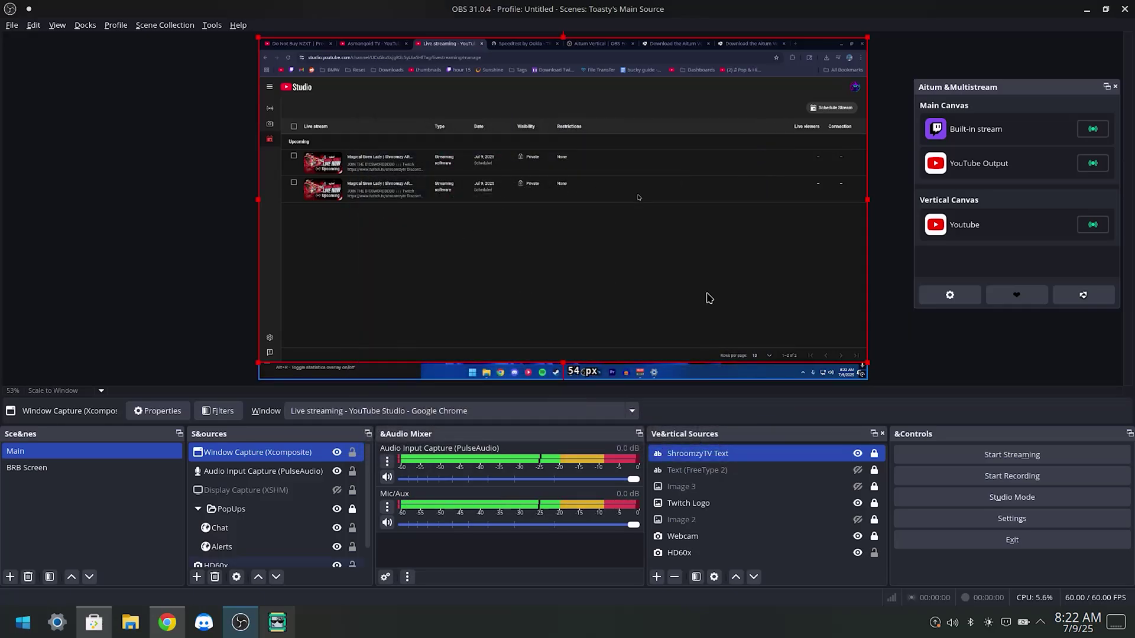